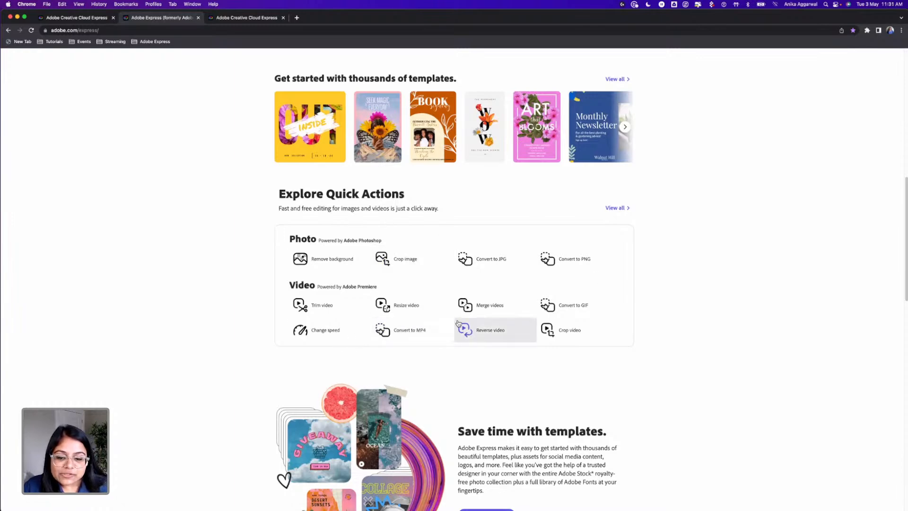
Look over the Adobe Express landing page and start using the app for free
{"action": "scroll", "coordinate": [475, 326], "scroll_direction": "down", "scroll_amount": 7}
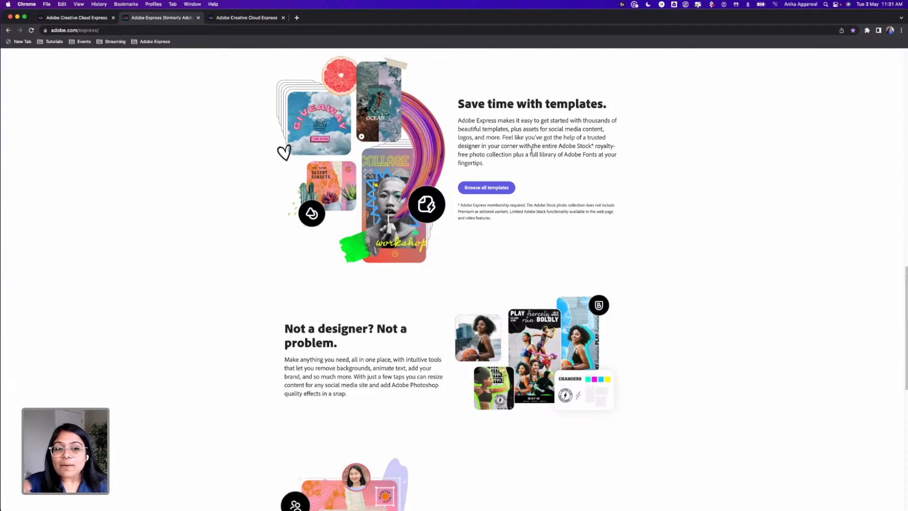
{"action": "scroll", "coordinate": [526, 187], "scroll_direction": "down", "scroll_amount": 7}
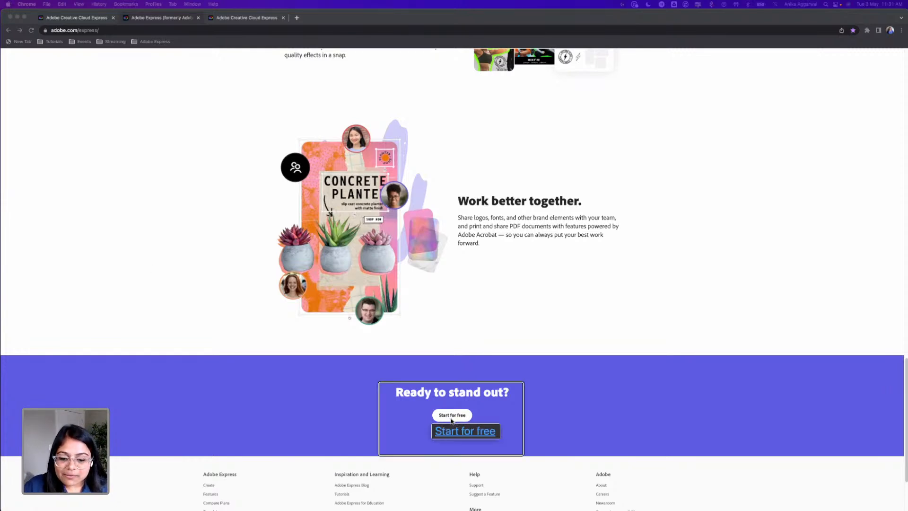
{"action": "scroll", "coordinate": [451, 421], "scroll_direction": "up", "scroll_amount": 15}
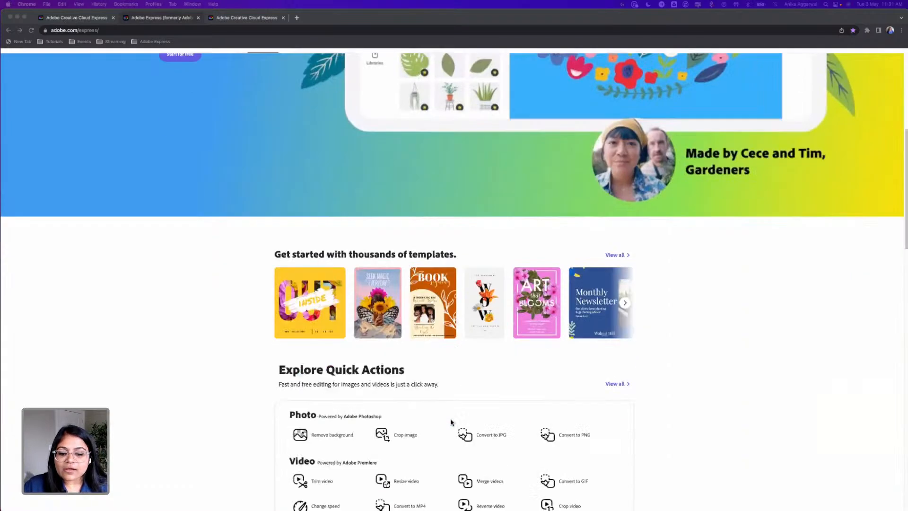
{"action": "scroll", "coordinate": [451, 422], "scroll_direction": "down", "scroll_amount": 15}
{"action": "left_click", "coordinate": [452, 308]}
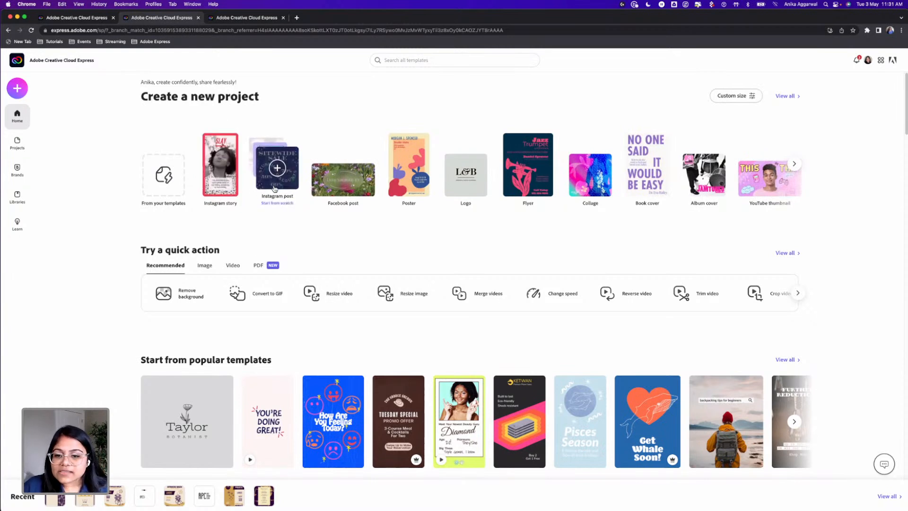
Look over the available new project types and the custom size setup
{"action": "left_click", "coordinate": [795, 164]}
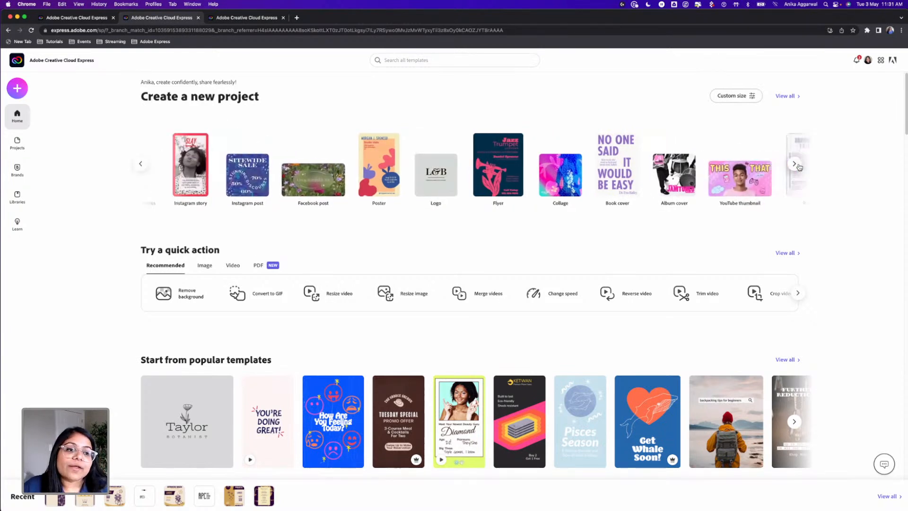
{"action": "left_click", "coordinate": [742, 97]}
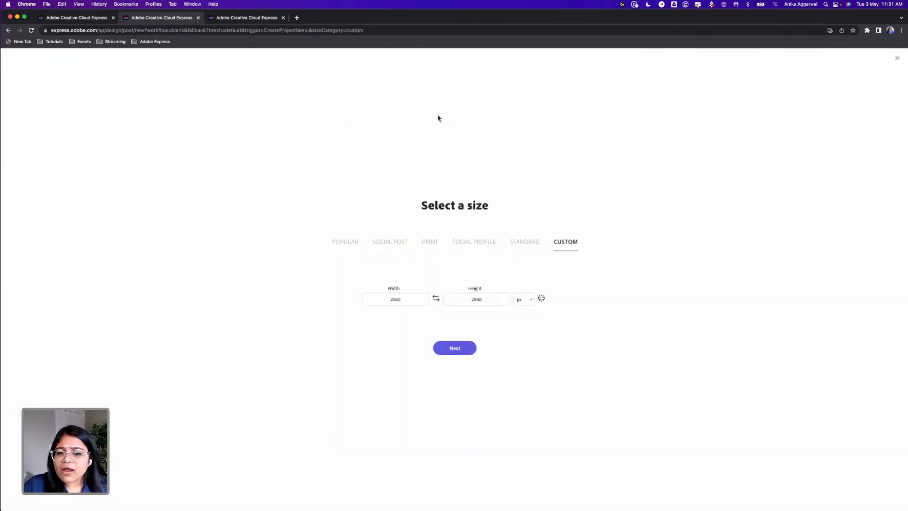
{"action": "left_click", "coordinate": [898, 57]}
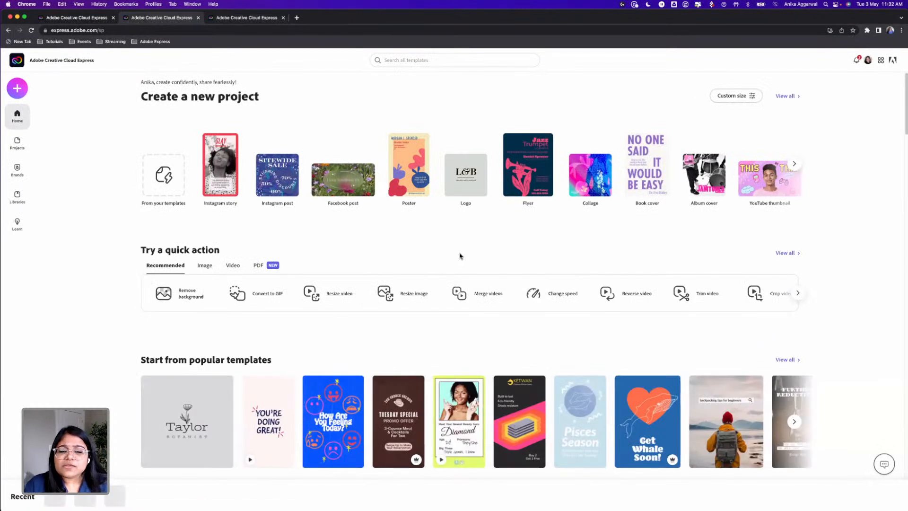
Examine the home page's template categories, from popular templates and Instagram stories to logos, flyers, collages and book covers
{"action": "scroll", "coordinate": [438, 245], "scroll_direction": "down", "scroll_amount": 2}
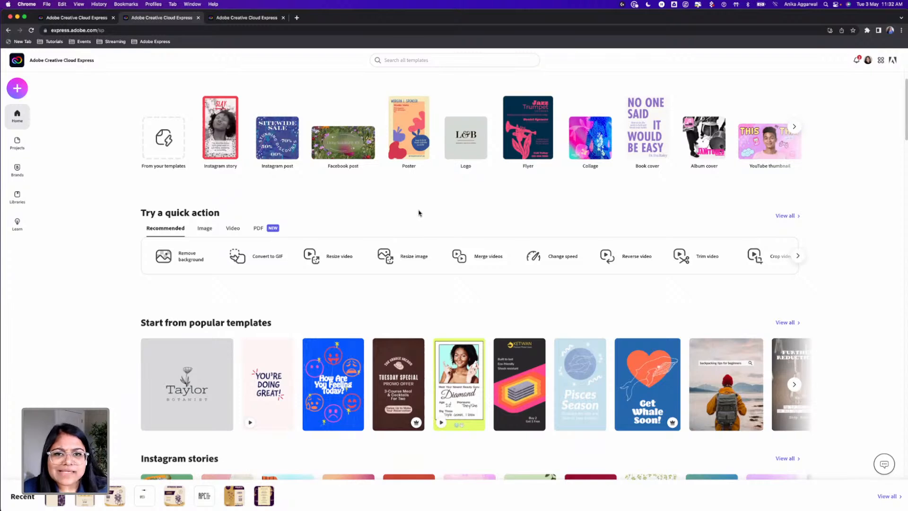
{"action": "scroll", "coordinate": [416, 216], "scroll_direction": "down", "scroll_amount": 5}
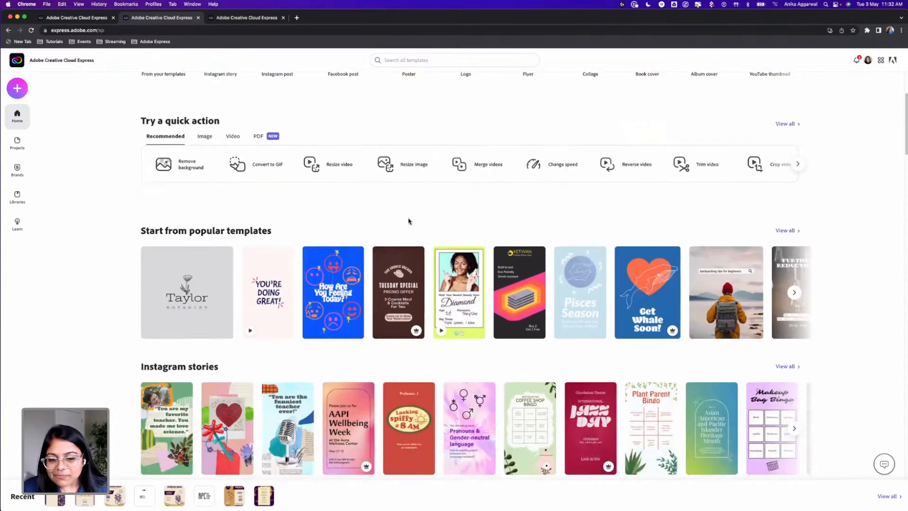
{"action": "scroll", "coordinate": [409, 220], "scroll_direction": "down", "scroll_amount": 2}
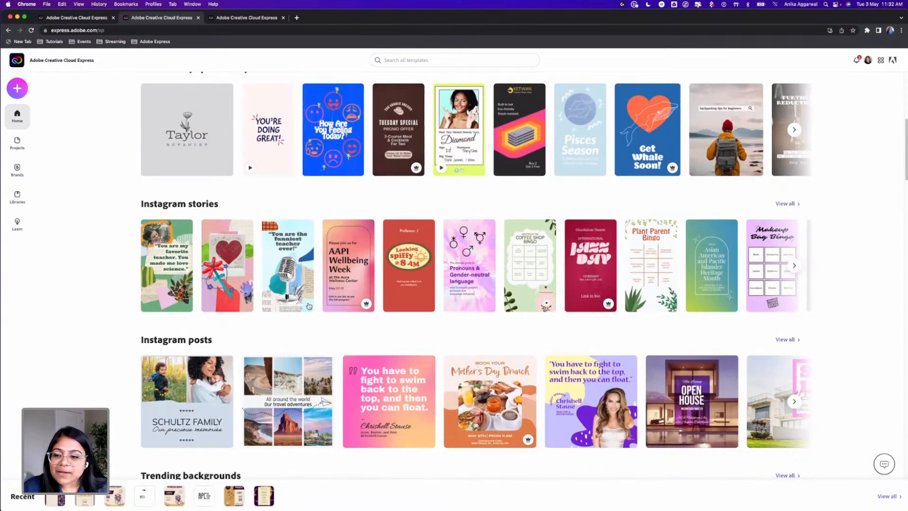
{"action": "scroll", "coordinate": [307, 304], "scroll_direction": "down", "scroll_amount": 1}
{"action": "scroll", "coordinate": [307, 303], "scroll_direction": "down", "scroll_amount": 10}
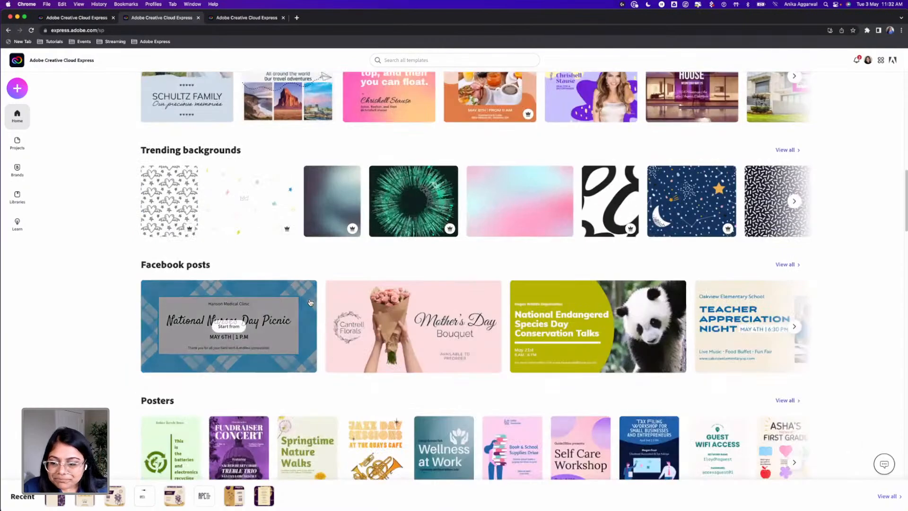
{"action": "scroll", "coordinate": [310, 303], "scroll_direction": "down", "scroll_amount": 8}
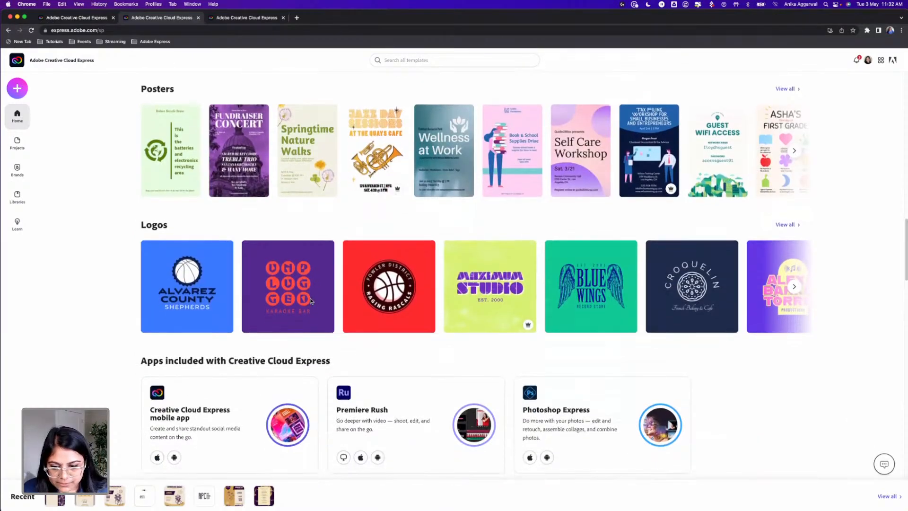
{"action": "scroll", "coordinate": [312, 298], "scroll_direction": "down", "scroll_amount": 2}
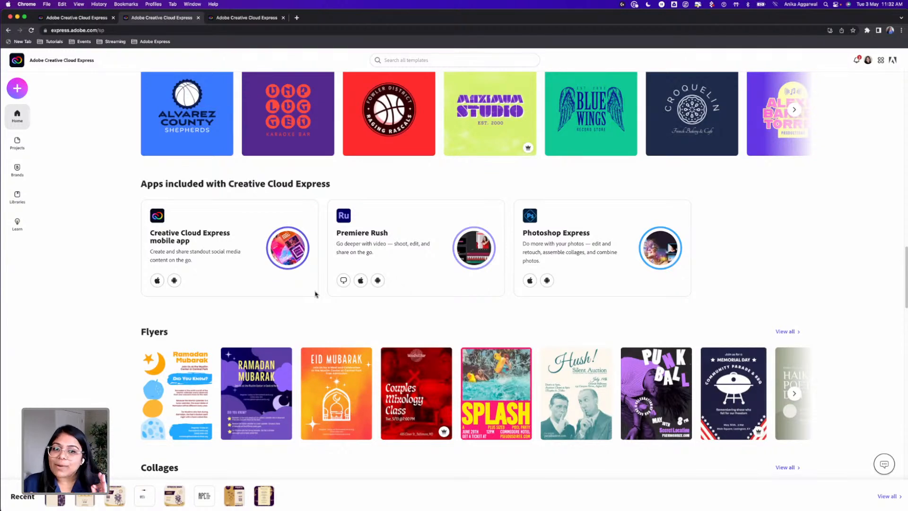
{"action": "scroll", "coordinate": [325, 311], "scroll_direction": "down", "scroll_amount": 5}
{"action": "scroll", "coordinate": [324, 314], "scroll_direction": "down", "scroll_amount": 8}
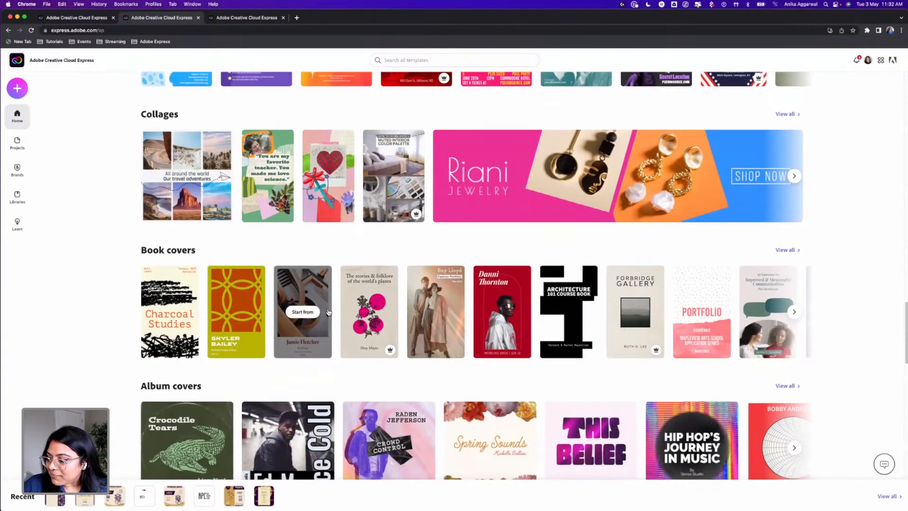
{"action": "scroll", "coordinate": [329, 312], "scroll_direction": "up", "scroll_amount": 15}
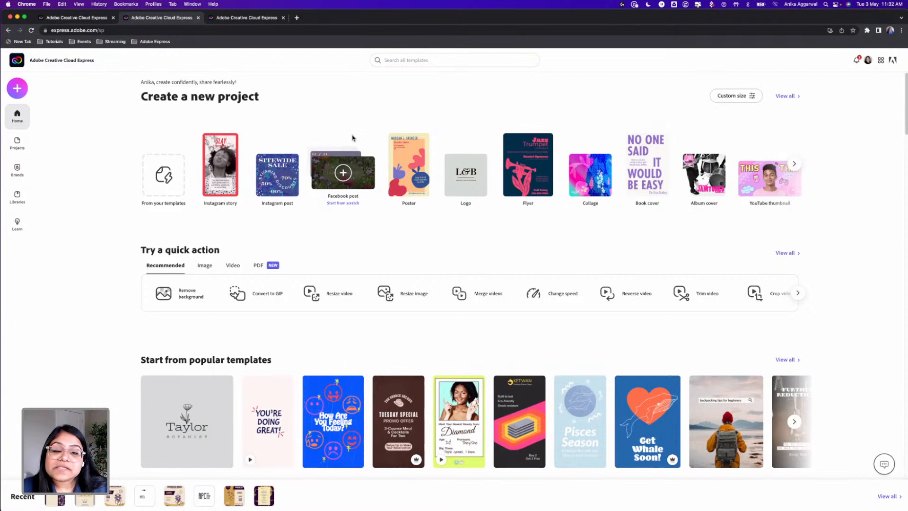
Create a new blank flyer project
{"action": "left_click", "coordinate": [21, 88]}
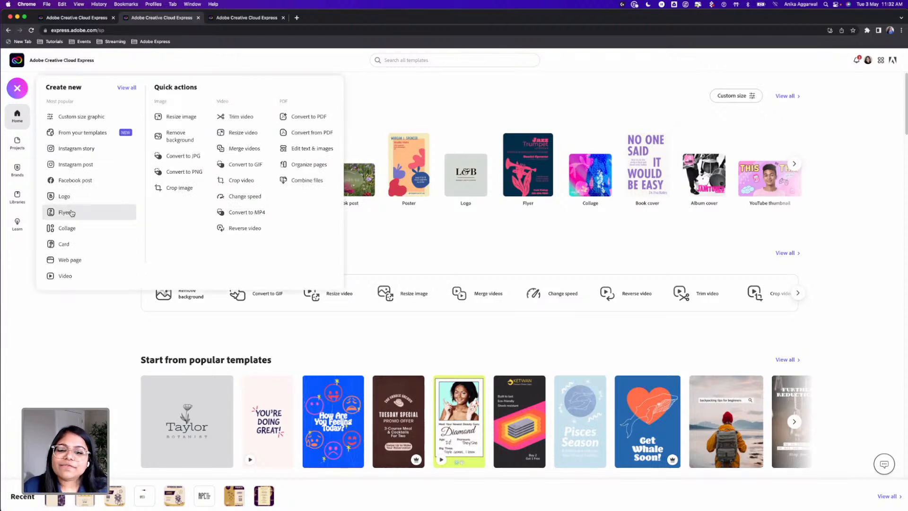
{"action": "left_click", "coordinate": [71, 213]}
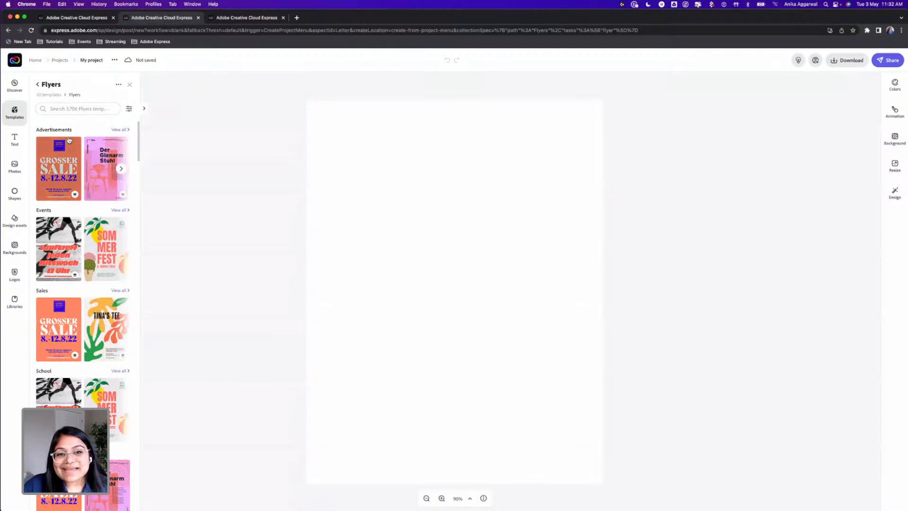
{"action": "left_click", "coordinate": [74, 108]}
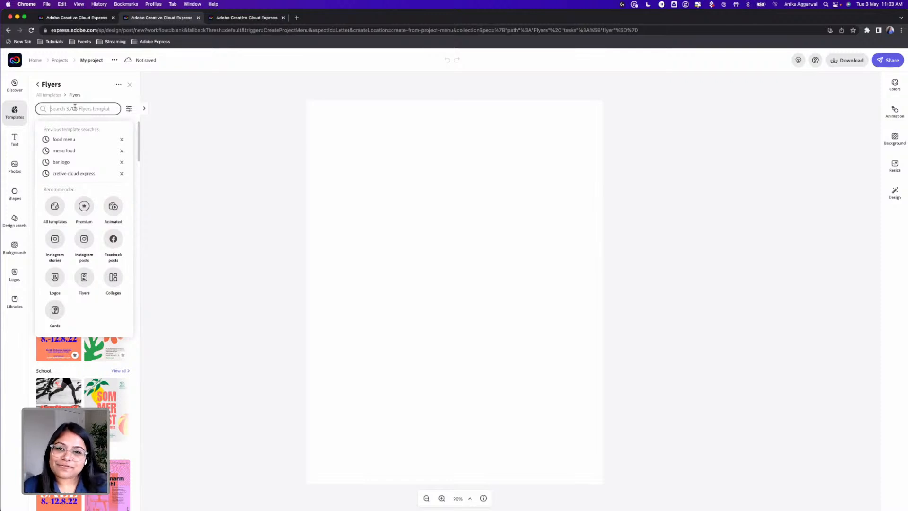
Search the shapes for "star wars" and look through the matching shapes
{"action": "left_click", "coordinate": [15, 193]}
{"action": "left_click", "coordinate": [61, 102]}
{"action": "type", "text": "star wars"}
{"action": "key", "text": "Return"}
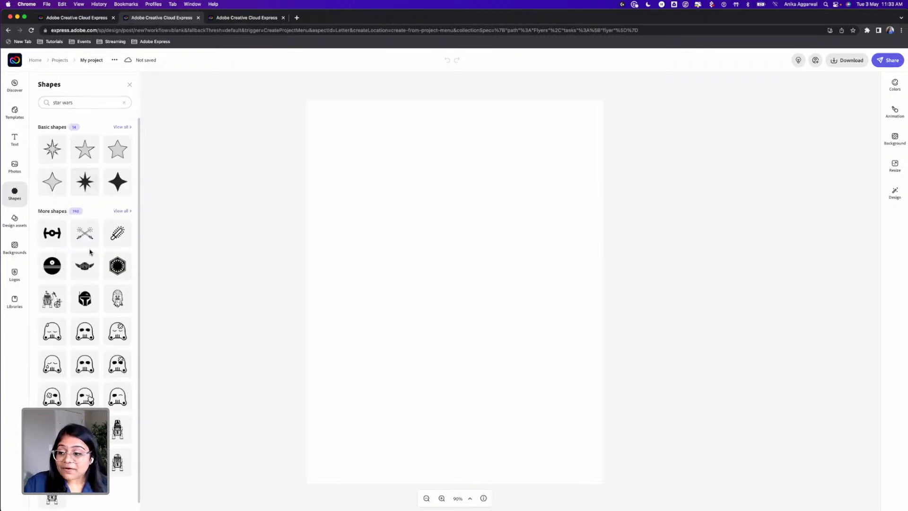
{"action": "scroll", "coordinate": [108, 236], "scroll_direction": "down", "scroll_amount": 1}
{"action": "scroll", "coordinate": [108, 240], "scroll_direction": "down", "scroll_amount": 10}
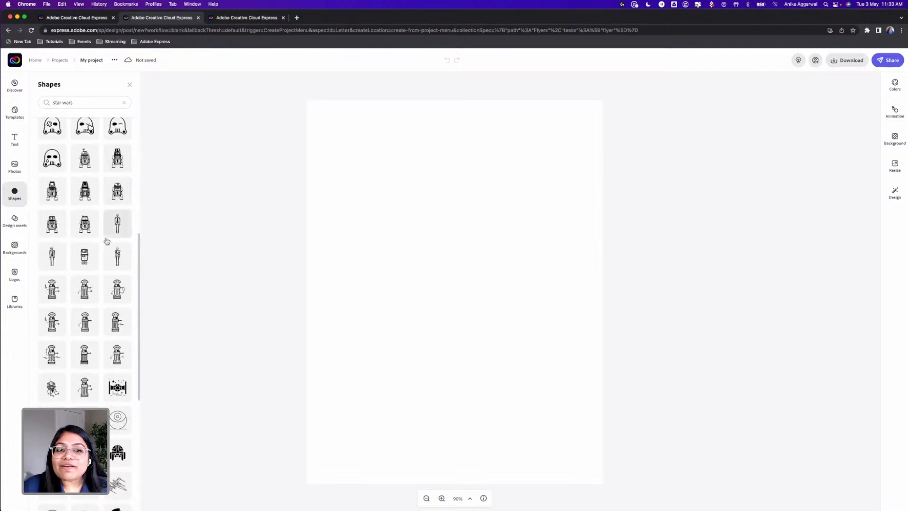
{"action": "scroll", "coordinate": [106, 241], "scroll_direction": "down", "scroll_amount": 9}
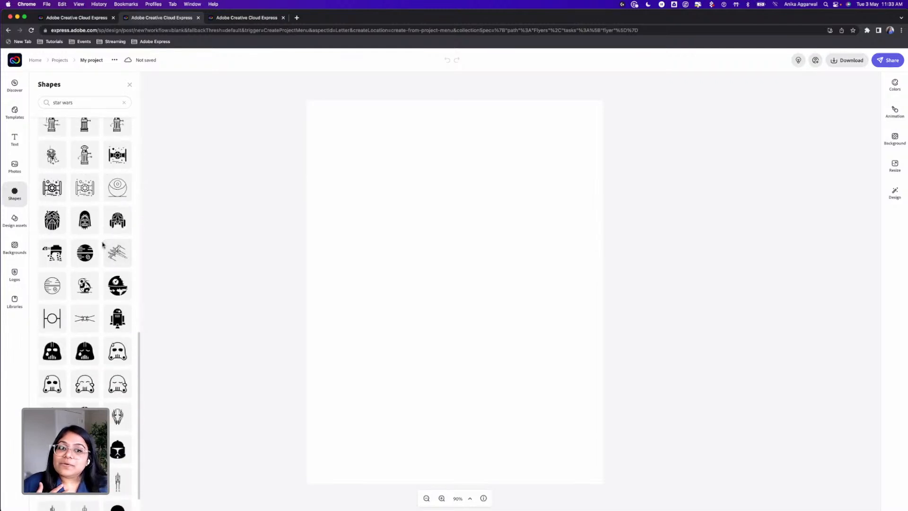
{"action": "scroll", "coordinate": [99, 255], "scroll_direction": "down", "scroll_amount": 8}
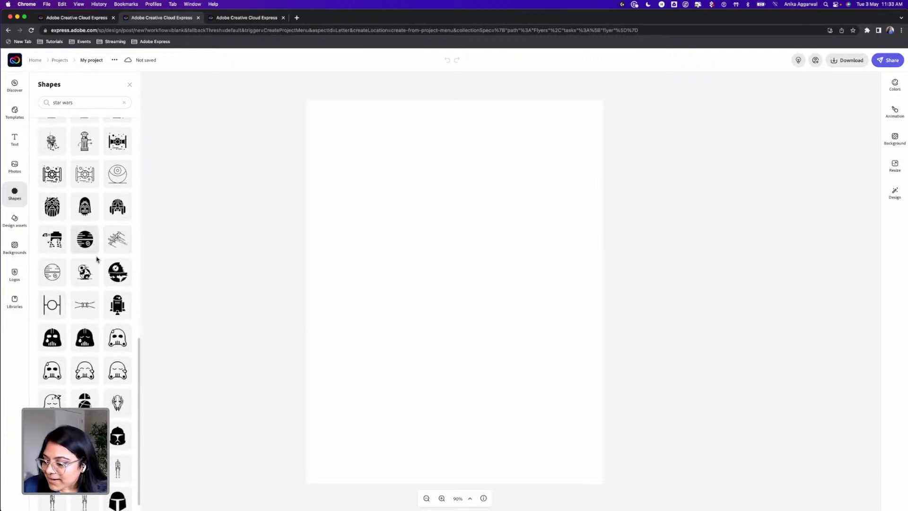
{"action": "scroll", "coordinate": [95, 213], "scroll_direction": "up", "scroll_amount": 6}
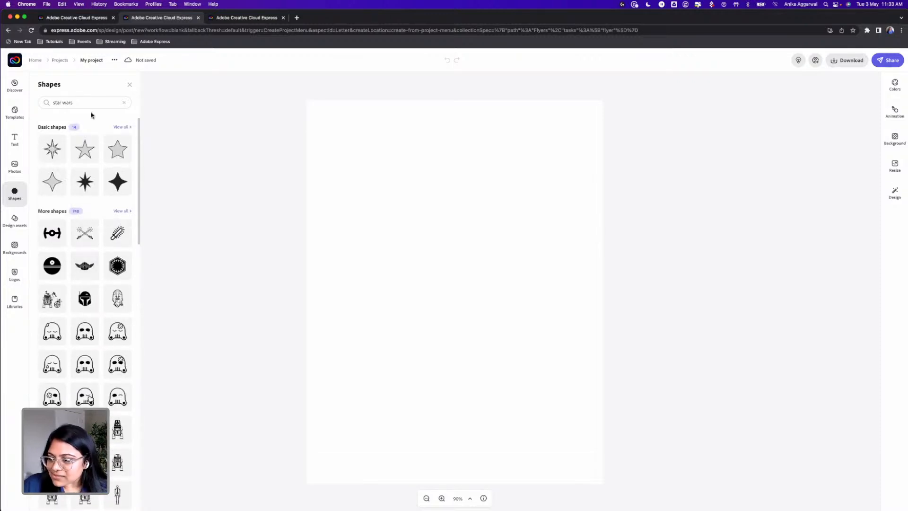
Clear the shapes search and leave the flyer project without saving it
{"action": "left_click", "coordinate": [124, 102]}
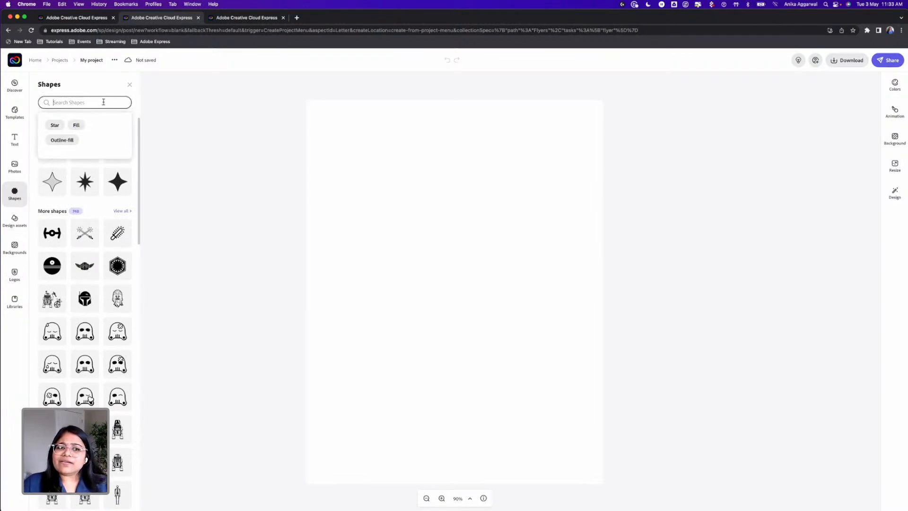
{"action": "left_click", "coordinate": [18, 63]}
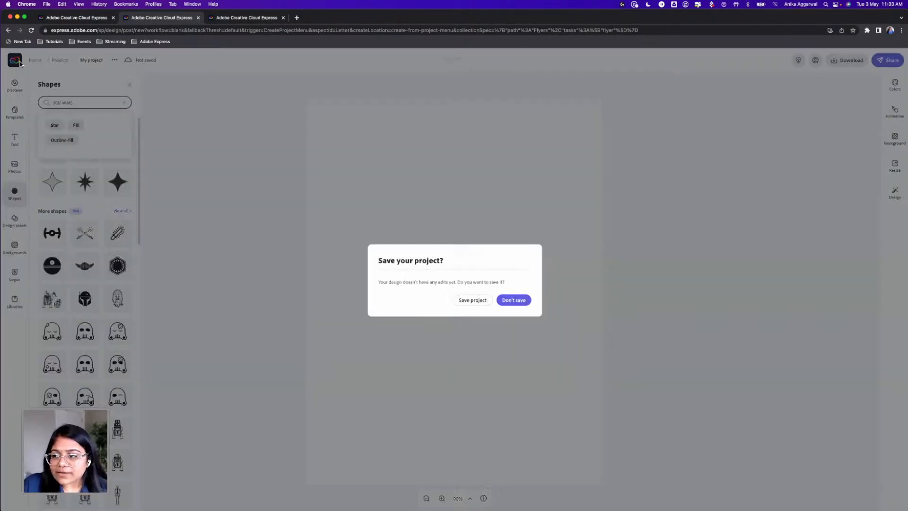
{"action": "left_click", "coordinate": [512, 300]}
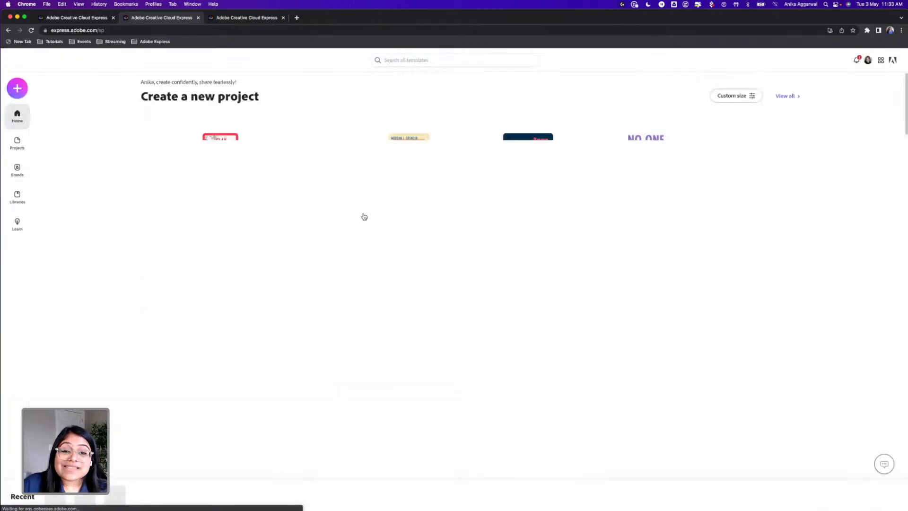
Create a new logo project and search its templates for "bar logo"
{"action": "left_click", "coordinate": [19, 89]}
{"action": "left_click", "coordinate": [81, 196]}
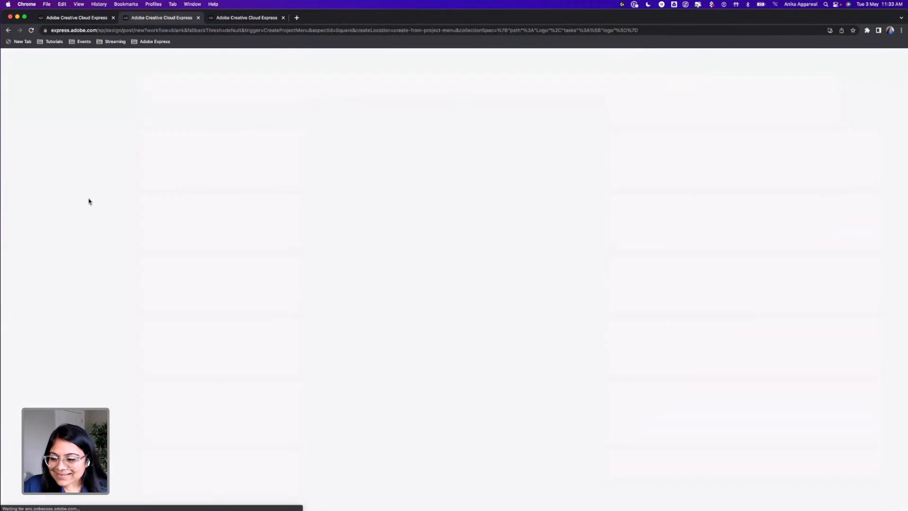
{"action": "left_click", "coordinate": [77, 116]}
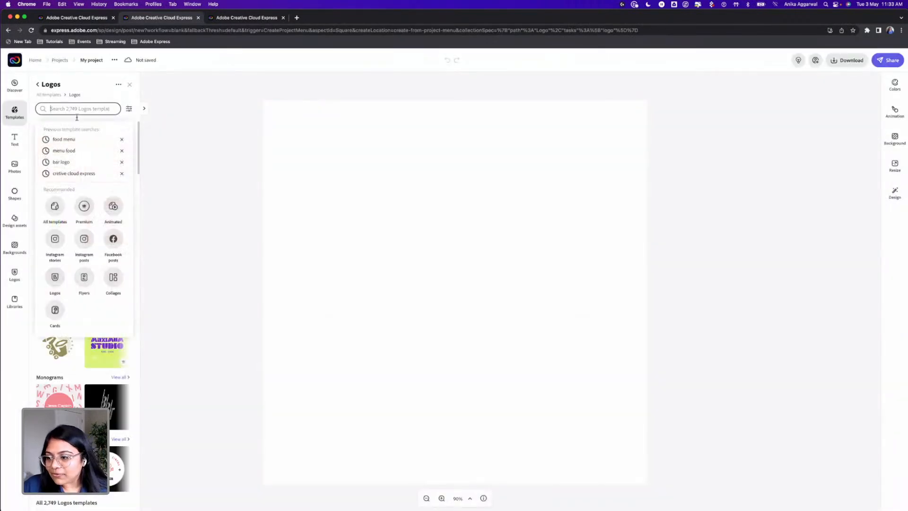
{"action": "type", "text": "bar logo"}
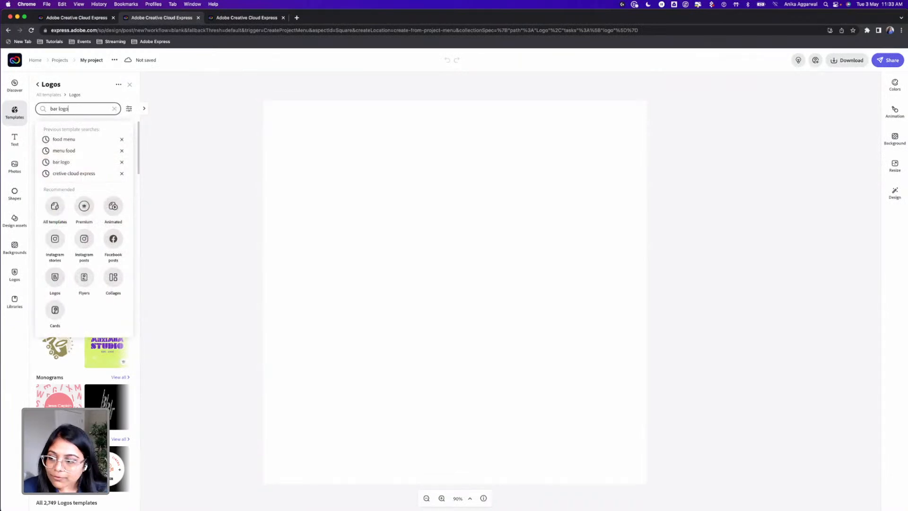
{"action": "key", "text": "Return"}
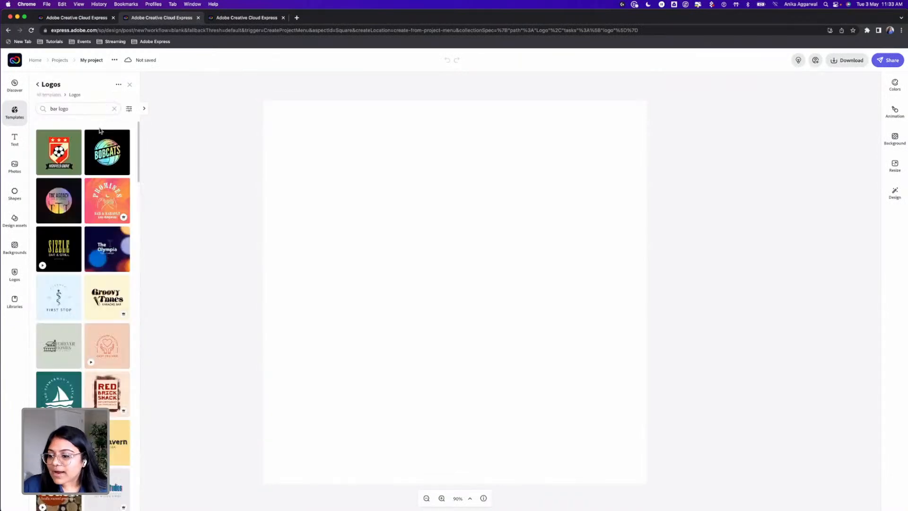
Browse the "bar logo" templates in the expanded view and apply the Red Brick Shack template
{"action": "left_click", "coordinate": [145, 110]}
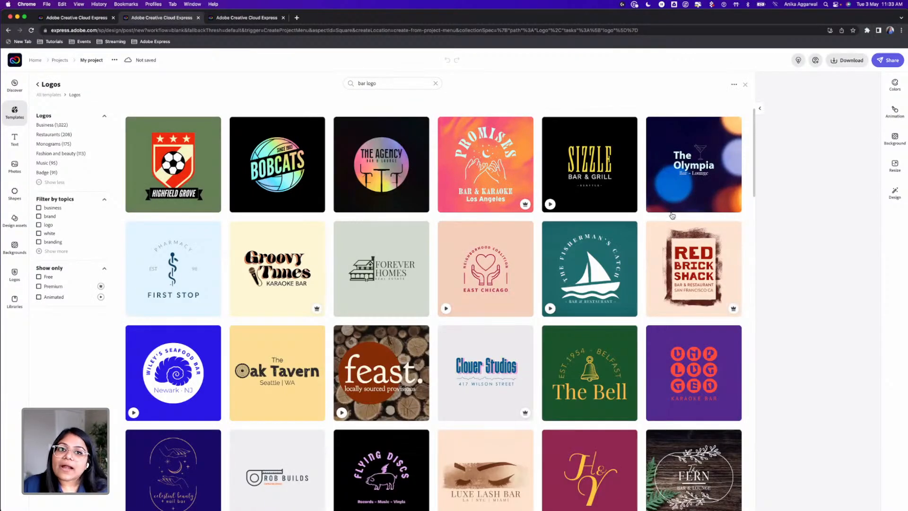
{"action": "scroll", "coordinate": [561, 305], "scroll_direction": "down", "scroll_amount": 3}
{"action": "scroll", "coordinate": [562, 306], "scroll_direction": "down", "scroll_amount": 15}
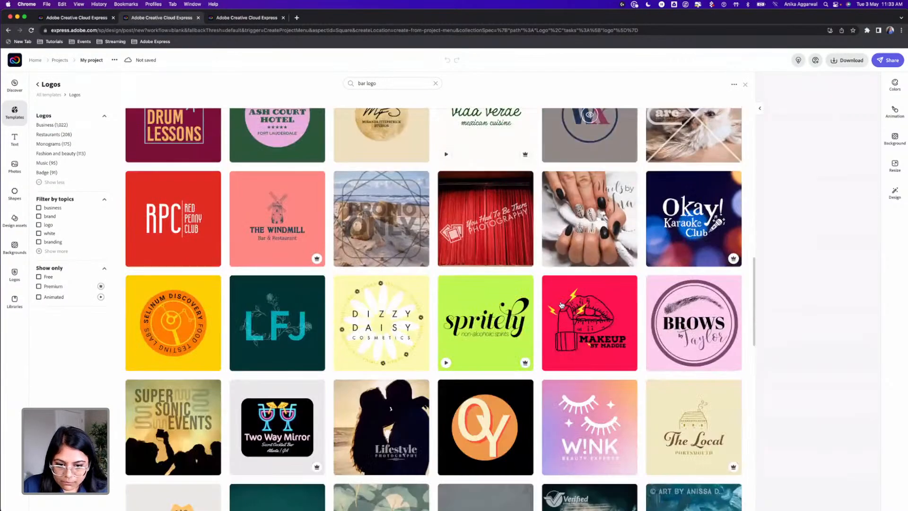
{"action": "scroll", "coordinate": [562, 306], "scroll_direction": "down", "scroll_amount": 6}
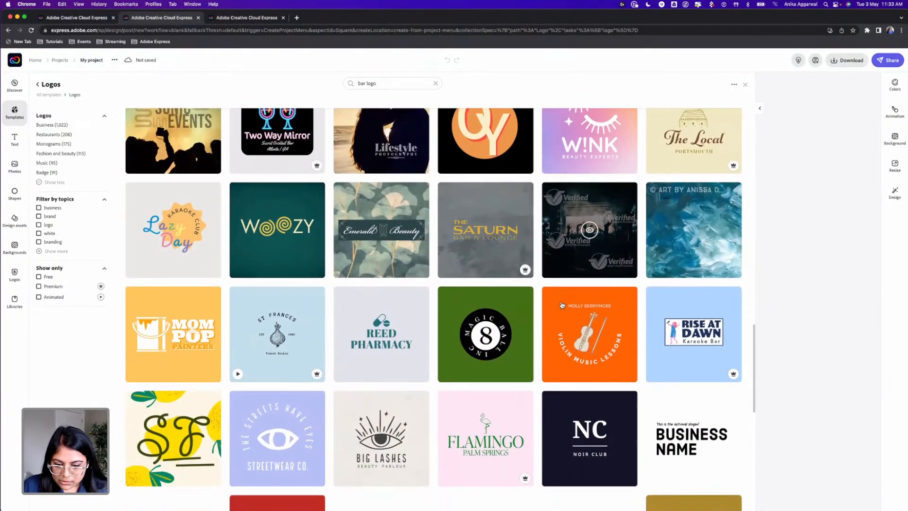
{"action": "scroll", "coordinate": [562, 305], "scroll_direction": "down", "scroll_amount": 5}
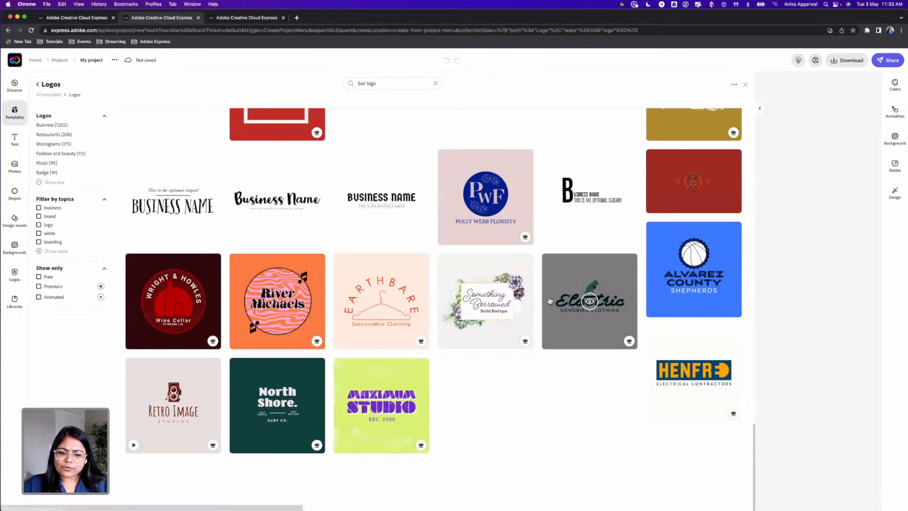
{"action": "scroll", "coordinate": [500, 254], "scroll_direction": "up", "scroll_amount": 2}
{"action": "scroll", "coordinate": [406, 226], "scroll_direction": "up", "scroll_amount": 15}
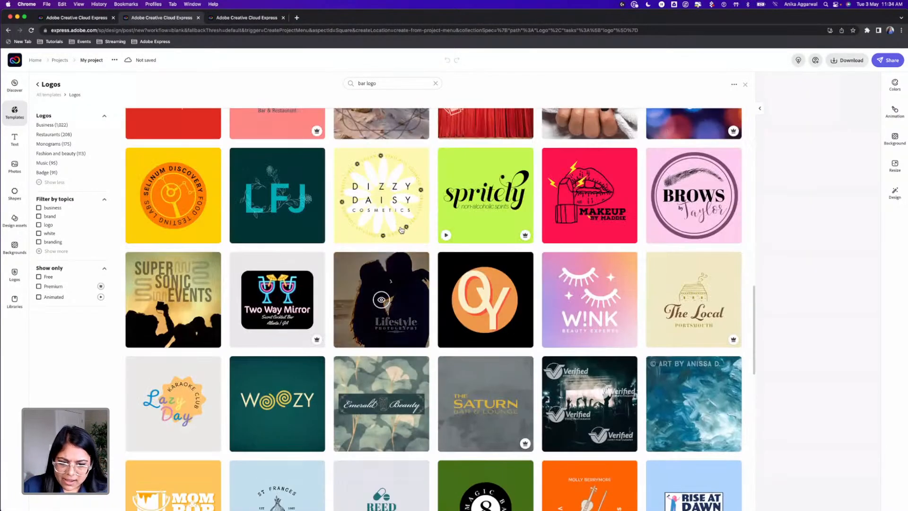
{"action": "scroll", "coordinate": [402, 233], "scroll_direction": "up", "scroll_amount": 10}
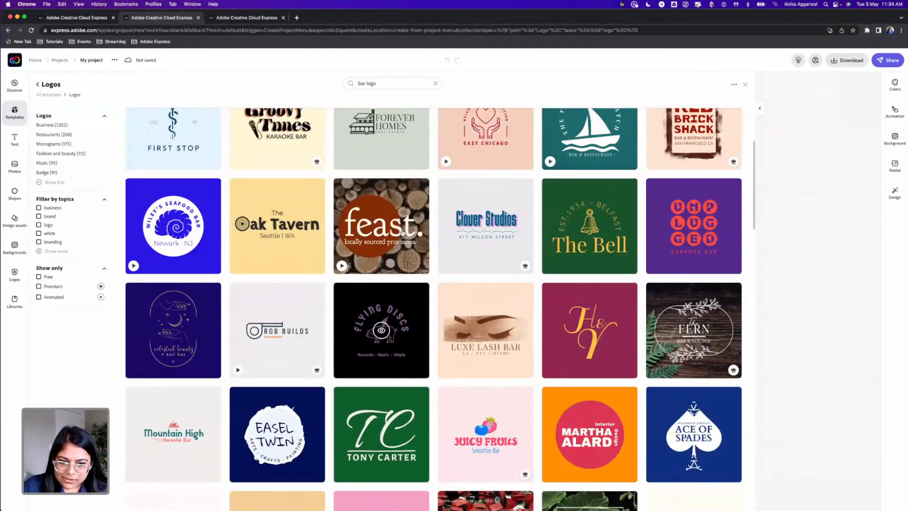
{"action": "scroll", "coordinate": [403, 233], "scroll_direction": "up", "scroll_amount": 2}
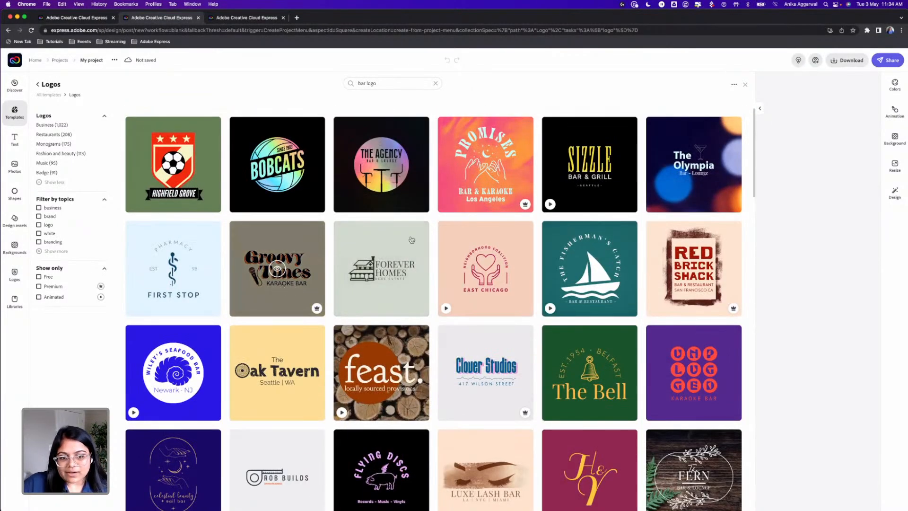
{"action": "left_click", "coordinate": [692, 269]}
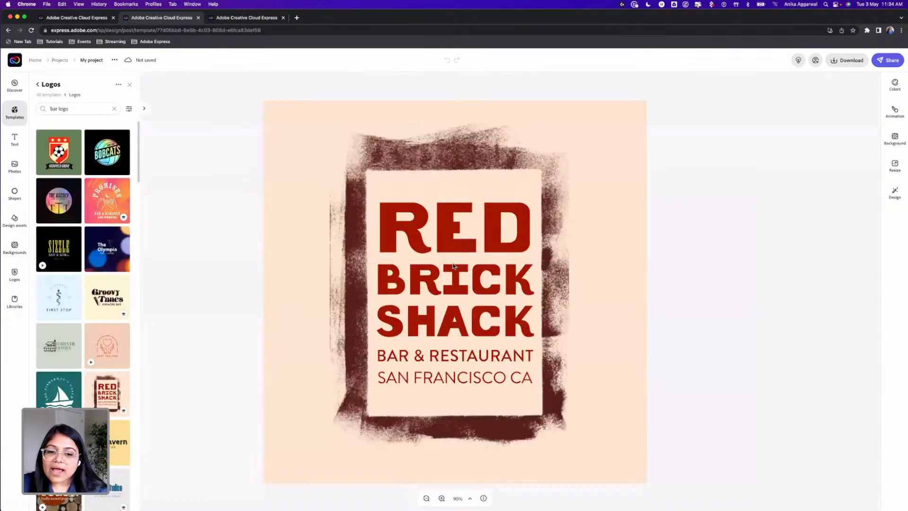
Change the logo's background colour to white
{"action": "left_click", "coordinate": [587, 143]}
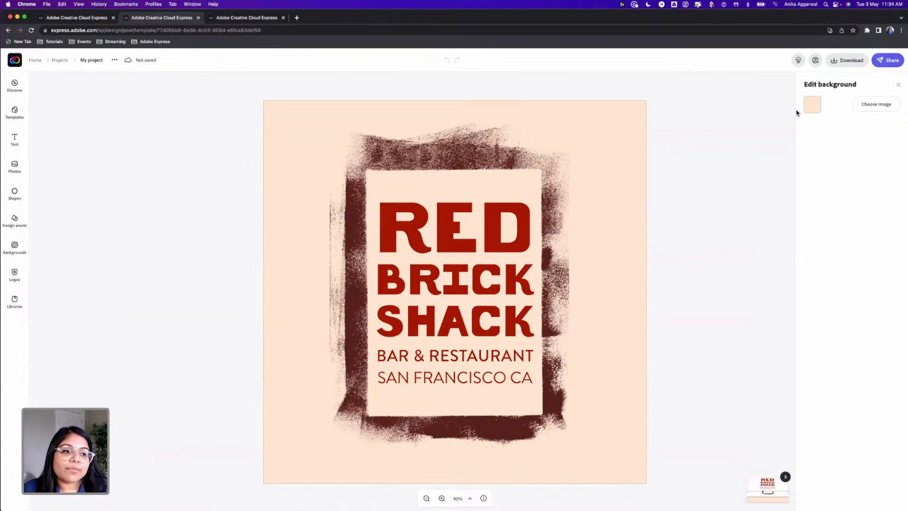
{"action": "left_click", "coordinate": [813, 106]}
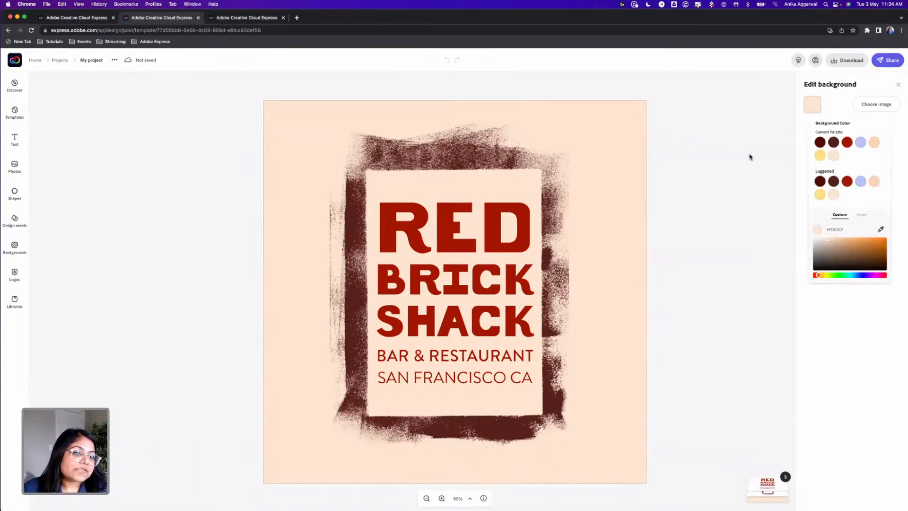
{"action": "left_click", "coordinate": [789, 117]}
{"action": "left_click", "coordinate": [626, 125]}
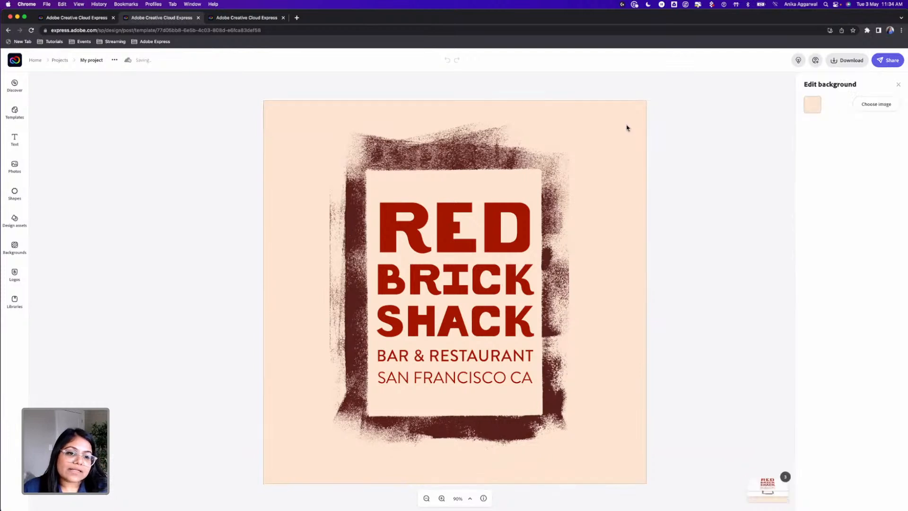
{"action": "left_click", "coordinate": [813, 104]}
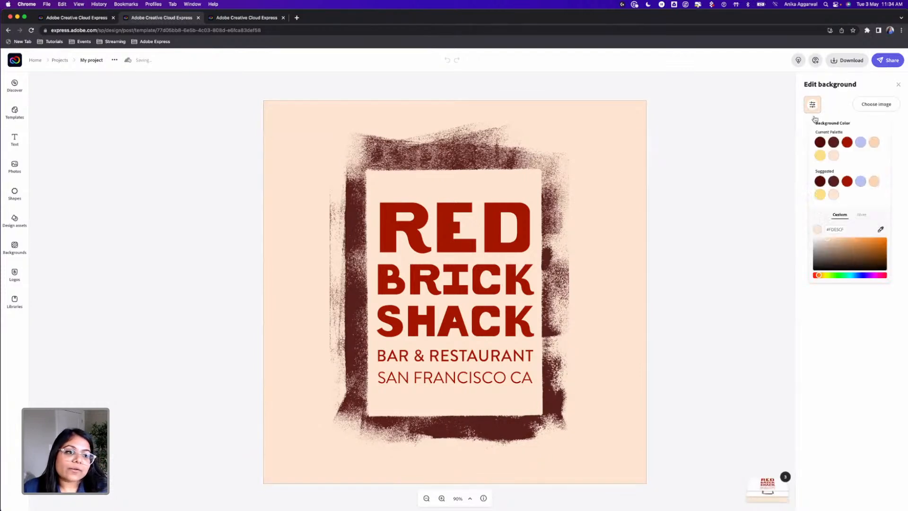
{"action": "left_click", "coordinate": [820, 245]}
{"action": "left_click", "coordinate": [725, 211]}
Ungroup the logo's text lines and colour the "Red Brick Shack" title black
{"action": "left_click", "coordinate": [491, 220]}
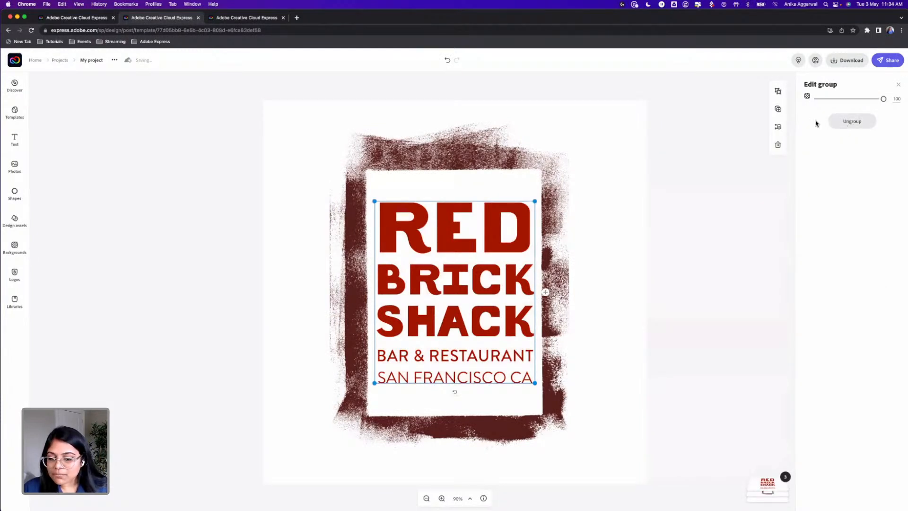
{"action": "left_click", "coordinate": [844, 121]}
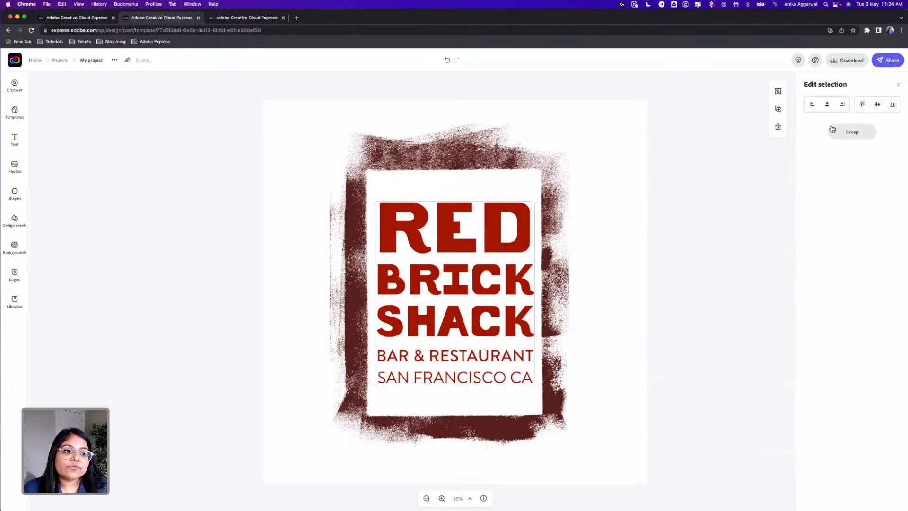
{"action": "left_click", "coordinate": [606, 208]}
{"action": "left_click", "coordinate": [526, 221]}
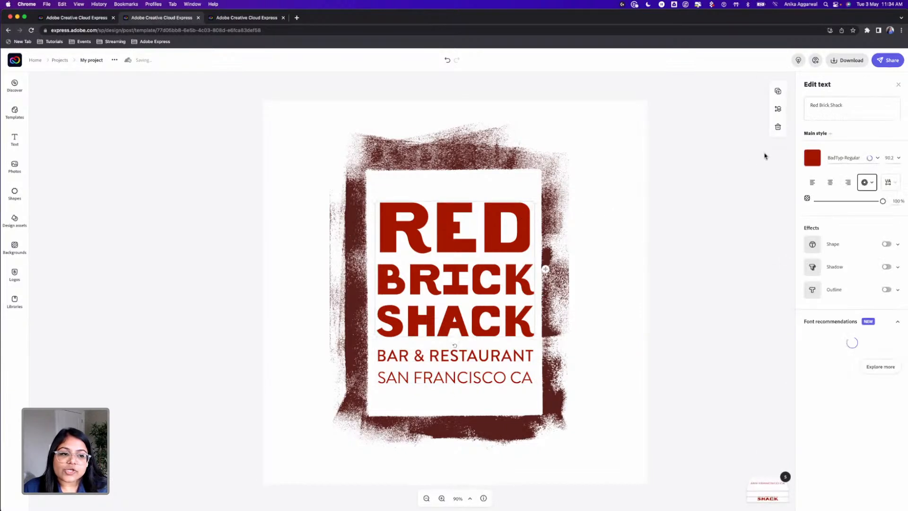
{"action": "left_click", "coordinate": [812, 157]}
{"action": "left_click_drag", "start_coordinate": [823, 294], "coordinate": [809, 327]}
{"action": "left_click", "coordinate": [685, 269]}
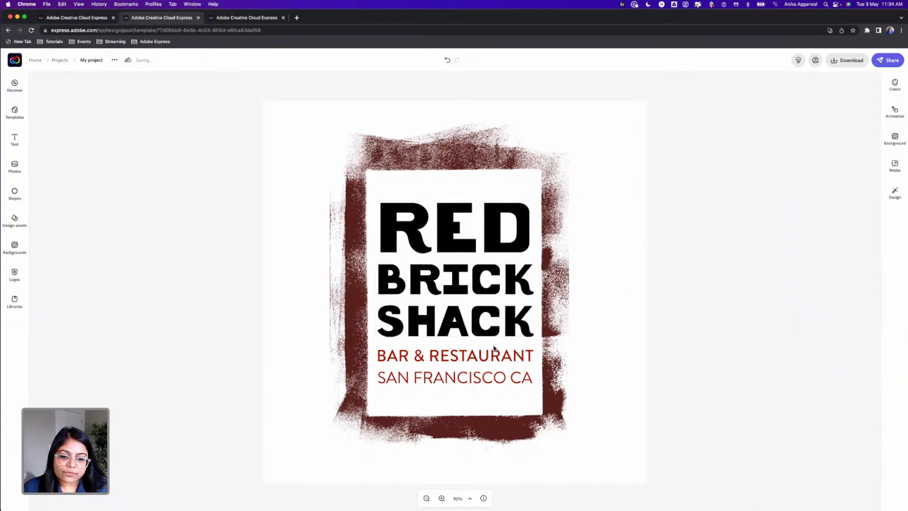
Colour the "Bar & Restaurant" and "San Francisco CA" text lines black
{"action": "left_click", "coordinate": [484, 359]}
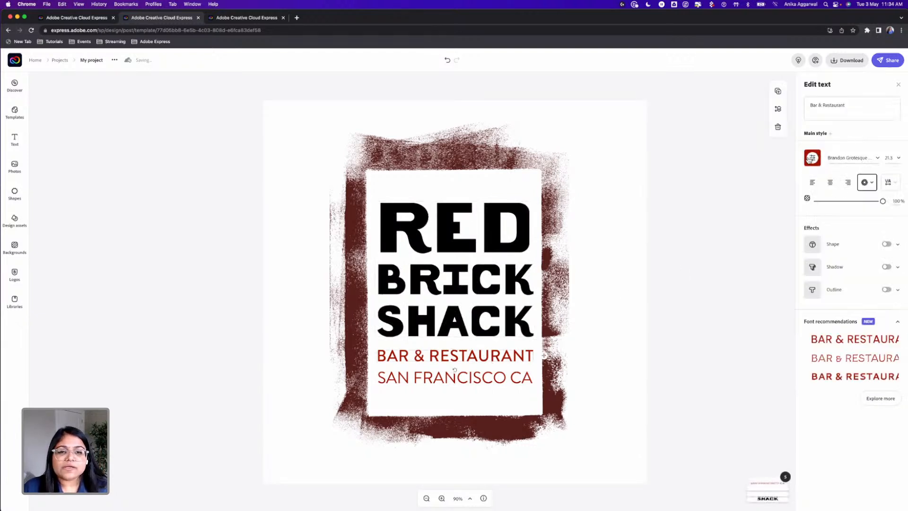
{"action": "left_click", "coordinate": [812, 158]}
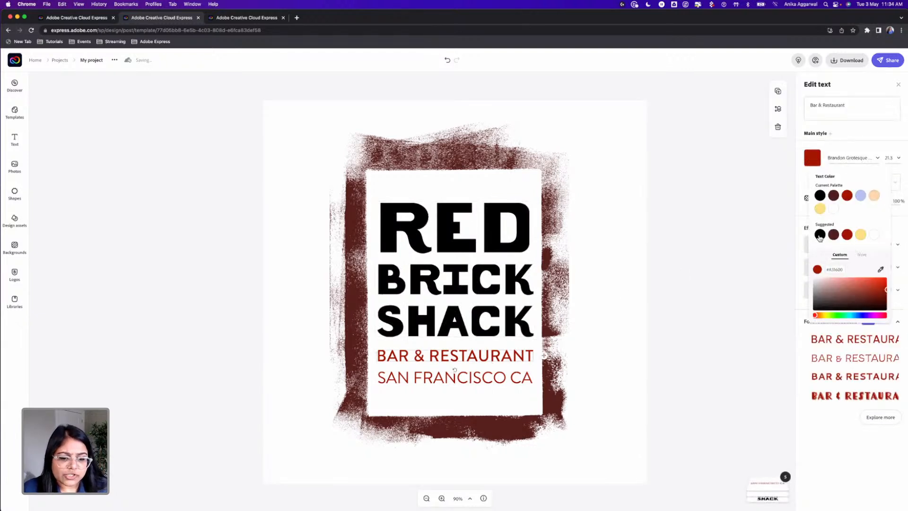
{"action": "left_click", "coordinate": [819, 235]}
{"action": "left_click", "coordinate": [482, 379]}
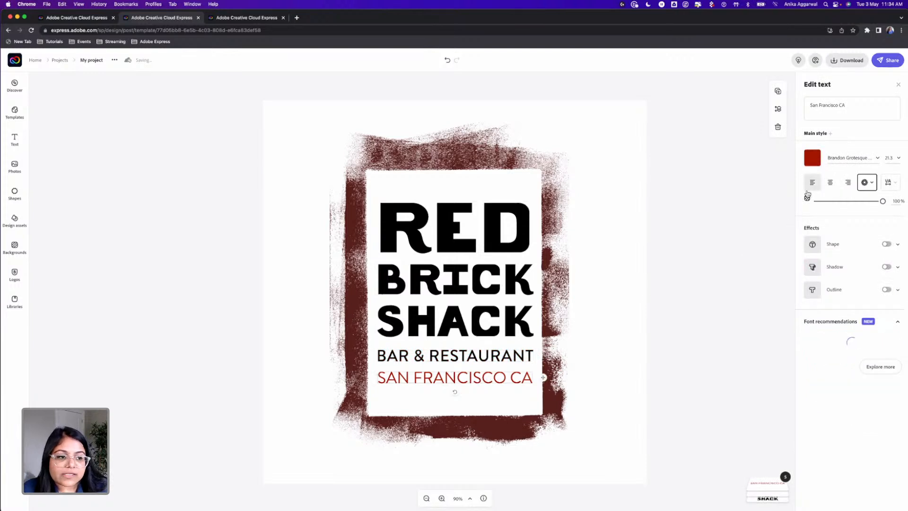
{"action": "left_click", "coordinate": [813, 161]}
{"action": "left_click_drag", "start_coordinate": [817, 289], "coordinate": [812, 312]}
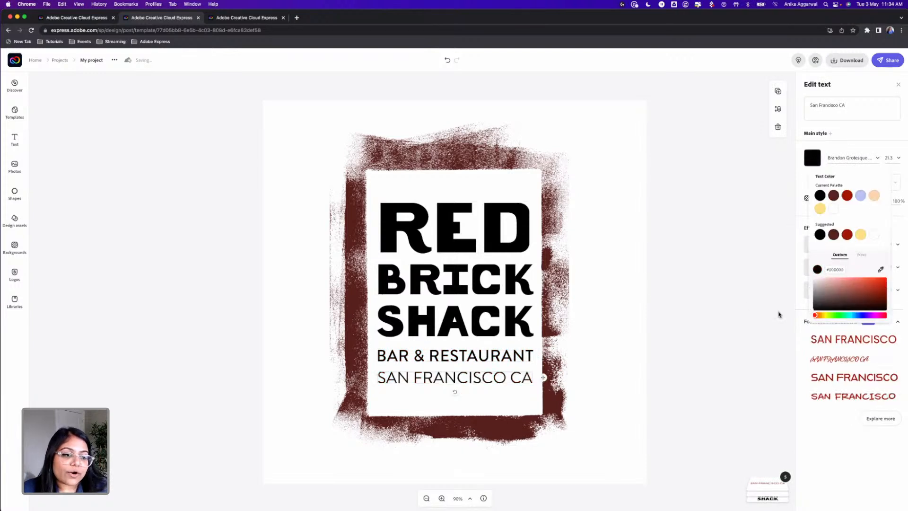
Set the shadows colour of the brush-stroke frame's Duotone filter to black
{"action": "left_click", "coordinate": [495, 162]}
{"action": "left_click", "coordinate": [487, 151]}
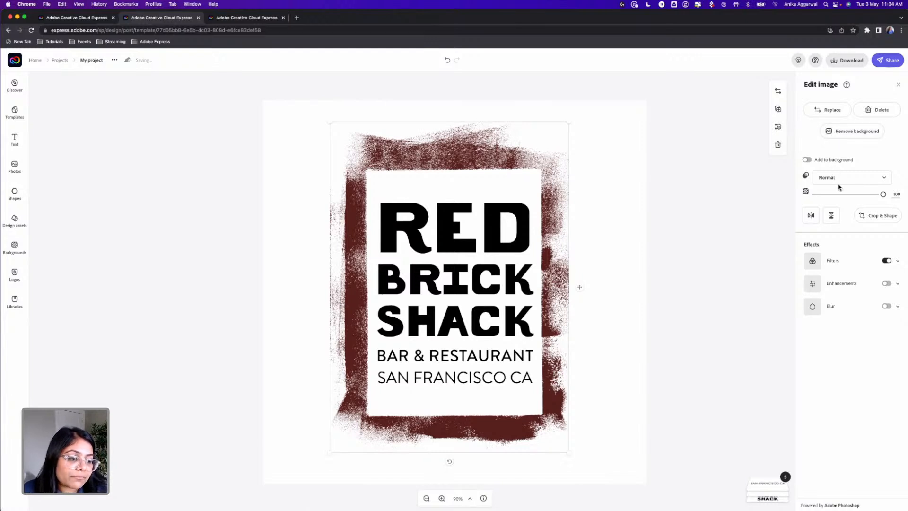
{"action": "left_click", "coordinate": [898, 261]}
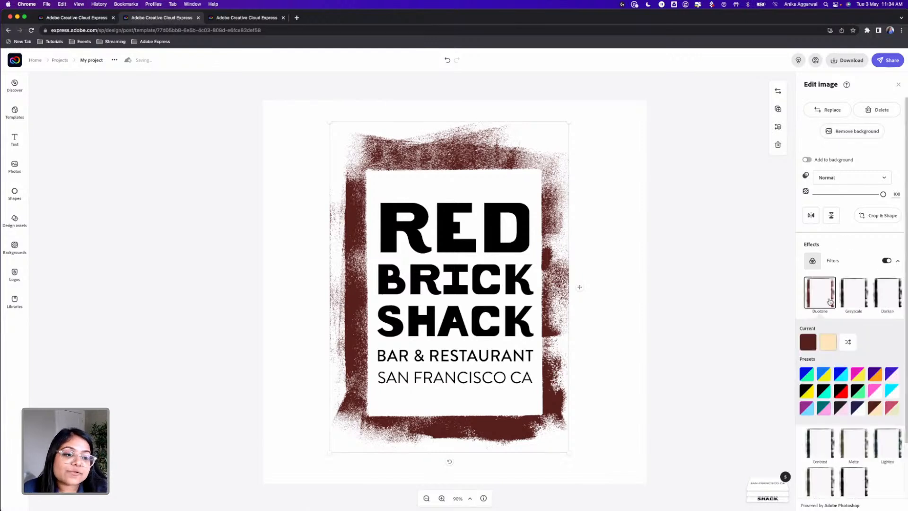
{"action": "left_click", "coordinate": [808, 342]}
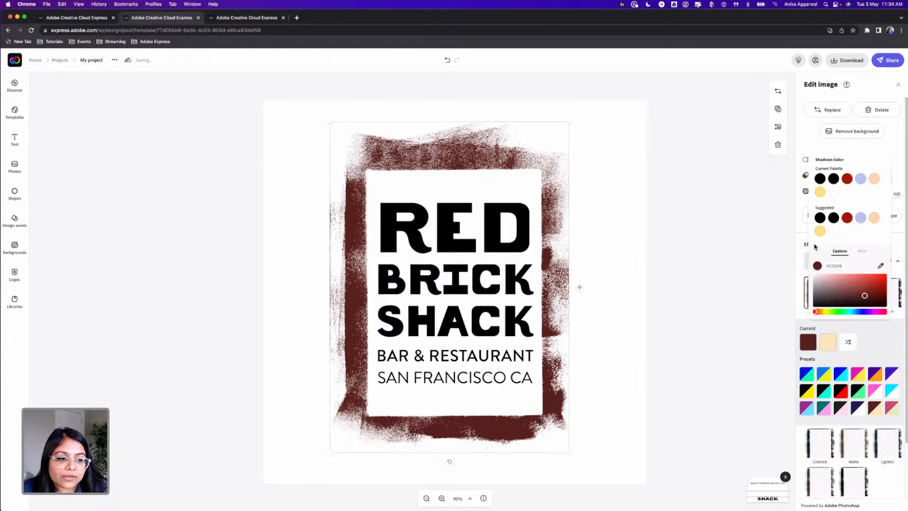
{"action": "left_click", "coordinate": [834, 218]}
{"action": "left_click", "coordinate": [735, 235]}
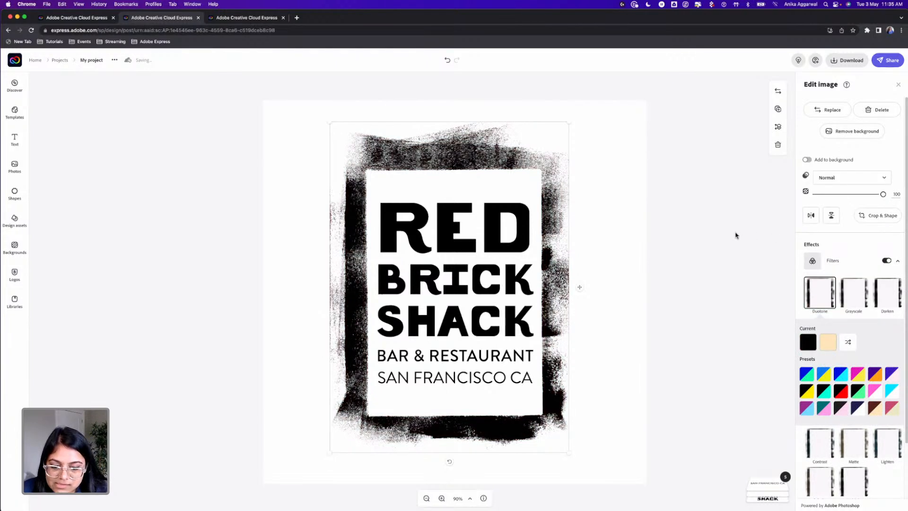
Delete the "San Francisco CA" text line from the logo
{"action": "left_click", "coordinate": [726, 224]}
{"action": "left_click", "coordinate": [437, 380]}
{"action": "key", "text": "Delete"}
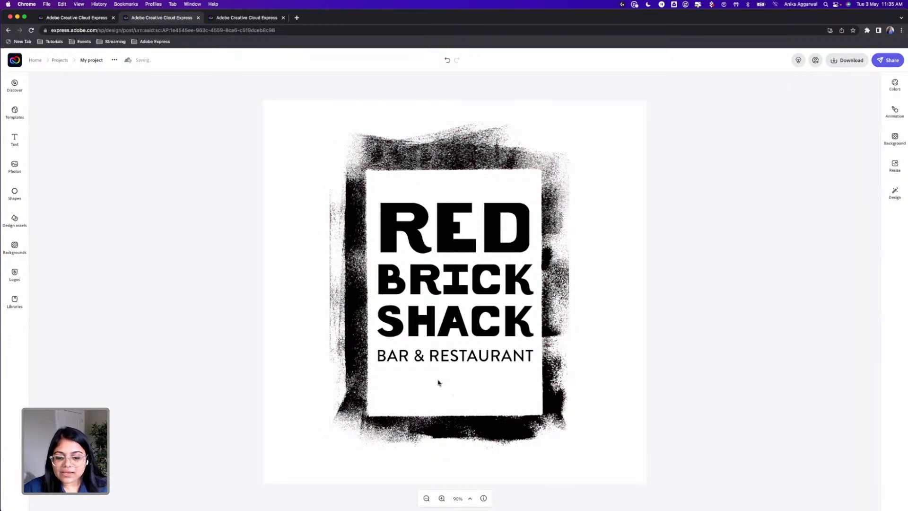
Try shrinking the brush-stroke frame around the text, and delete the frame from the logo
{"action": "left_click", "coordinate": [435, 419]}
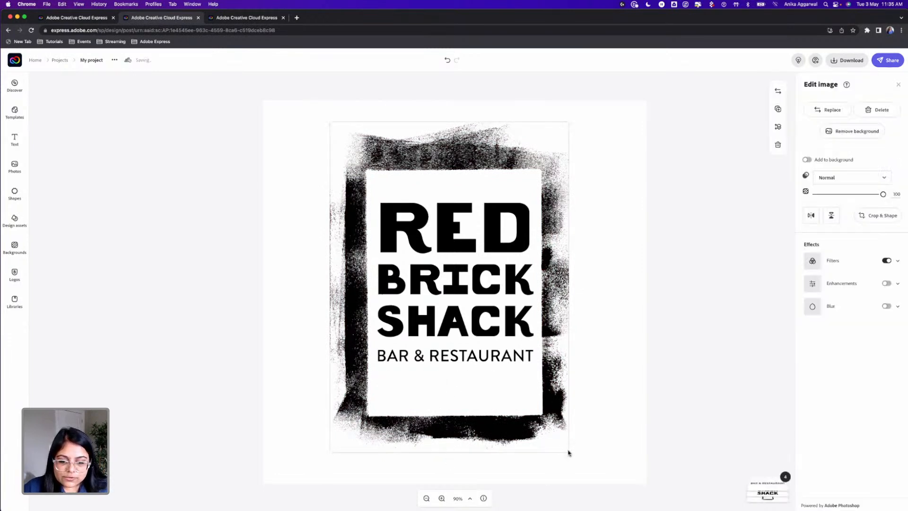
{"action": "left_click_drag", "start_coordinate": [568, 450], "coordinate": [561, 425]}
{"action": "left_click_drag", "start_coordinate": [543, 388], "coordinate": [544, 389]}
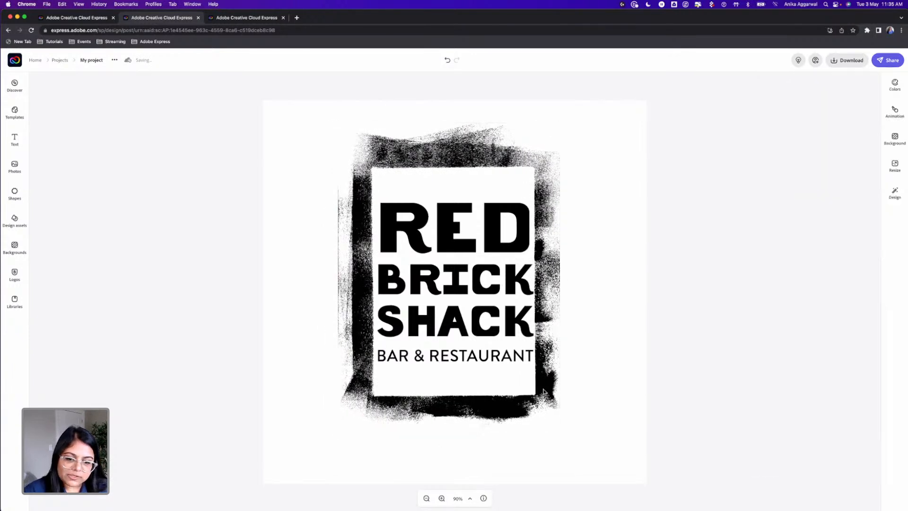
{"action": "key", "text": "Delete"}
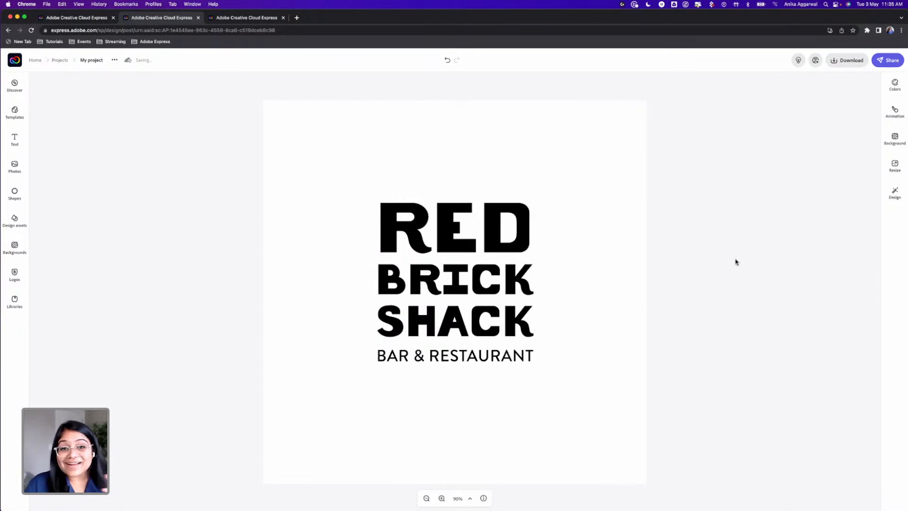
Download the logo as a PNG with a transparent background
{"action": "left_click", "coordinate": [836, 64]}
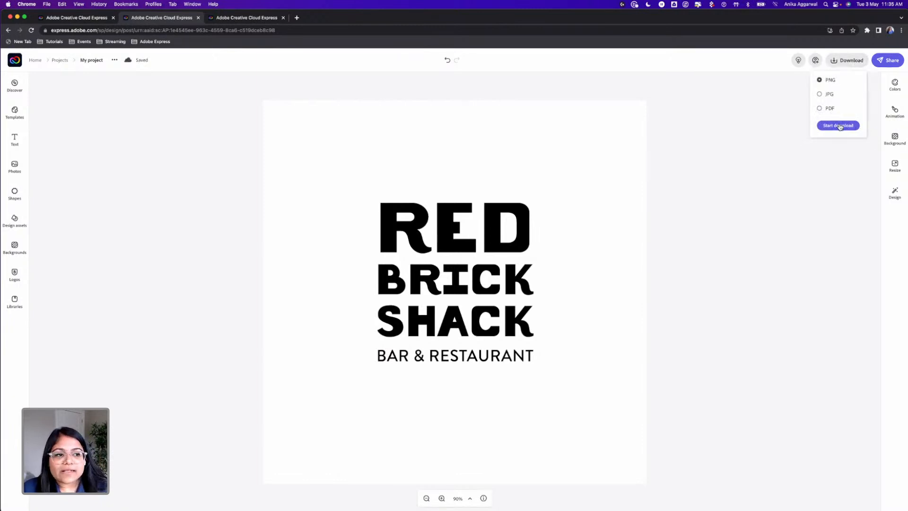
{"action": "left_click", "coordinate": [838, 125]}
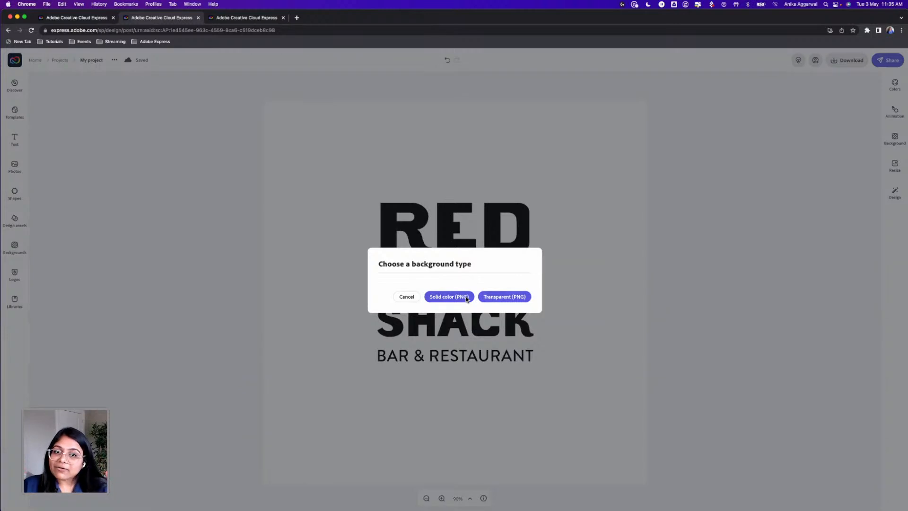
{"action": "left_click", "coordinate": [514, 297]}
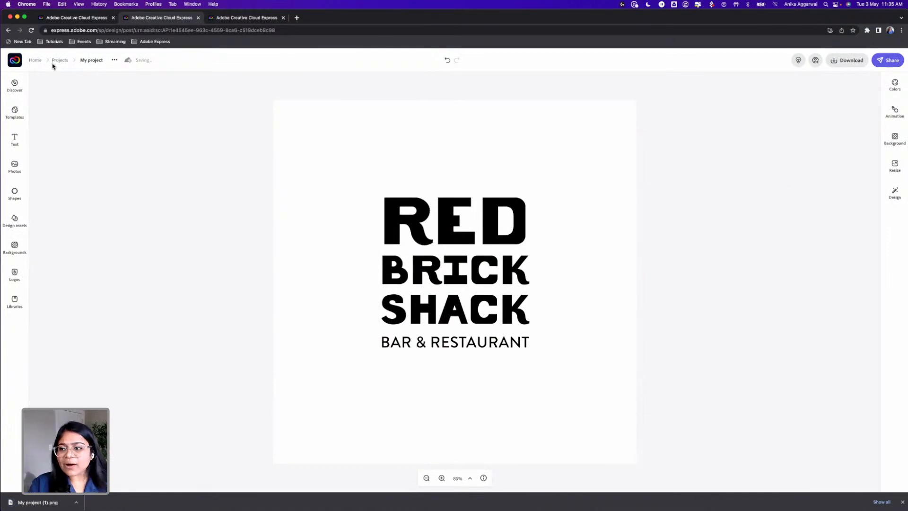
Leave the logo project and start a new blank flyer
{"action": "left_click", "coordinate": [37, 62]}
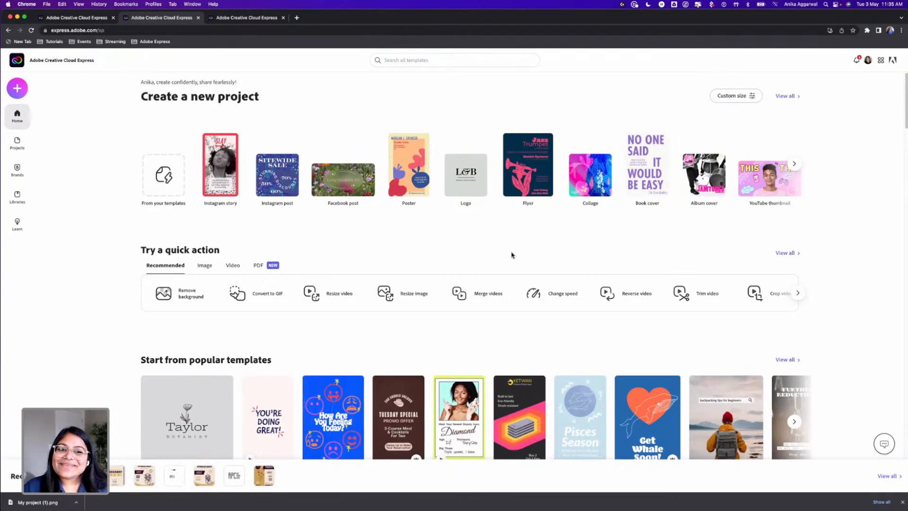
{"action": "left_click", "coordinate": [19, 89]}
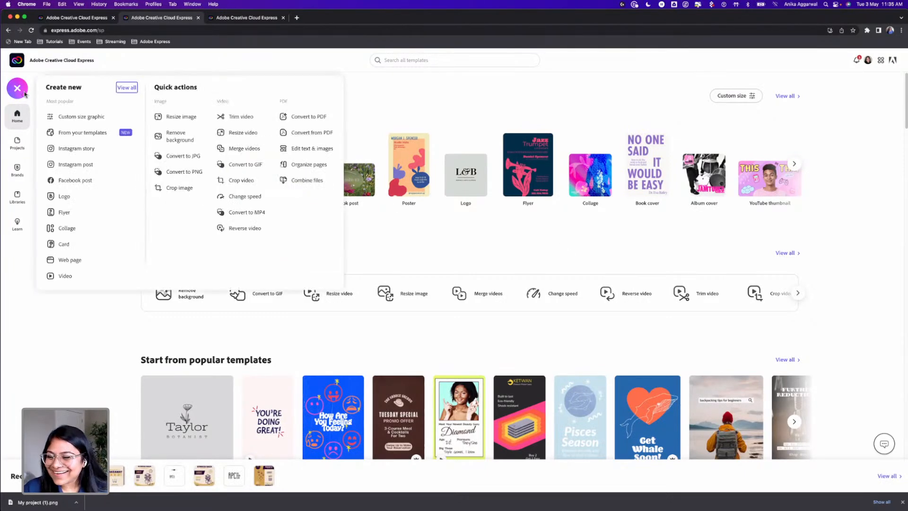
{"action": "left_click", "coordinate": [71, 213]}
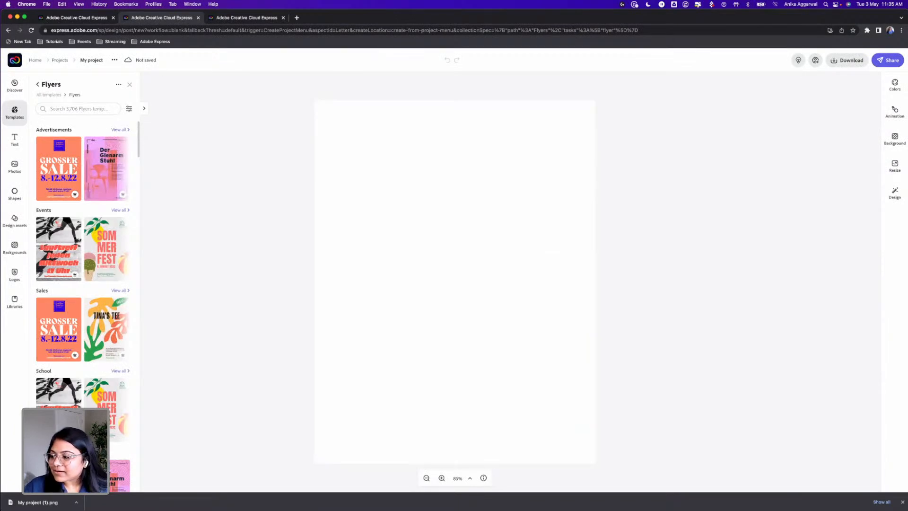
Search the shapes for "circle" and add the solid ellipse to the flyer
{"action": "left_click", "coordinate": [14, 192]}
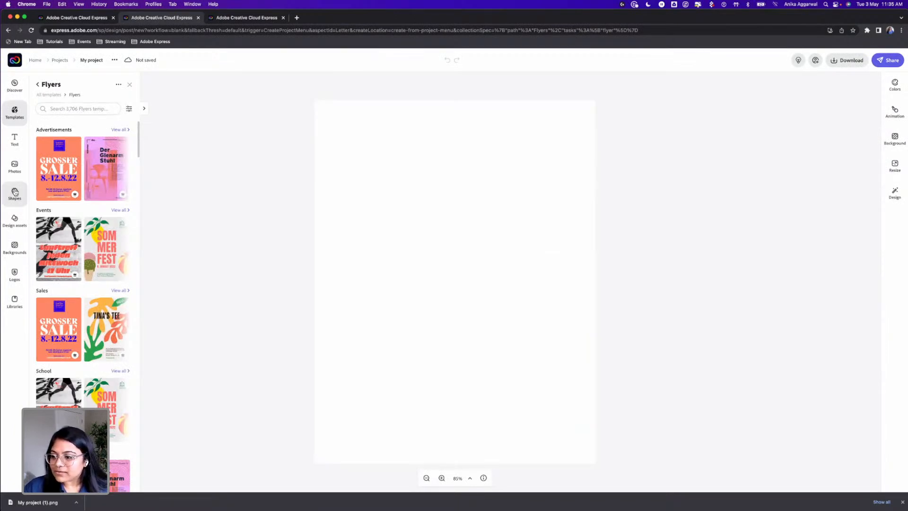
{"action": "left_click", "coordinate": [74, 100]}
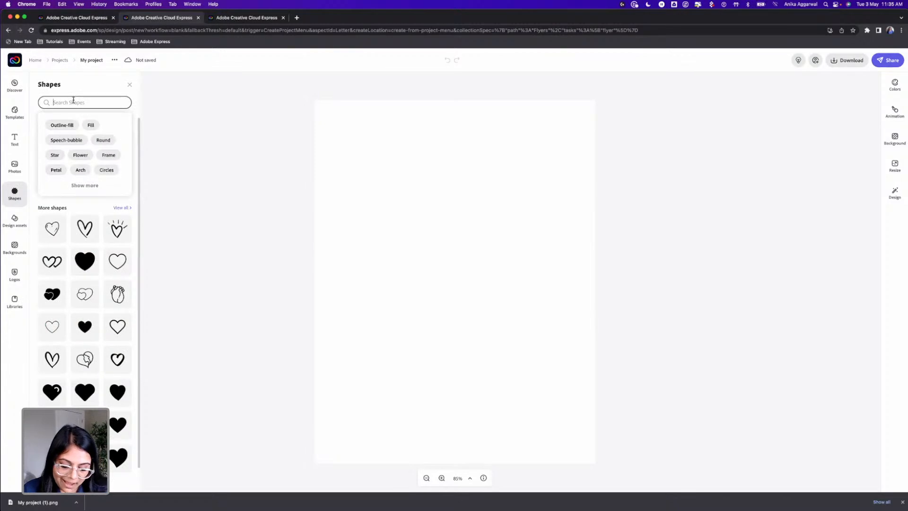
{"action": "type", "text": "c"}
{"action": "key", "text": "Return"}
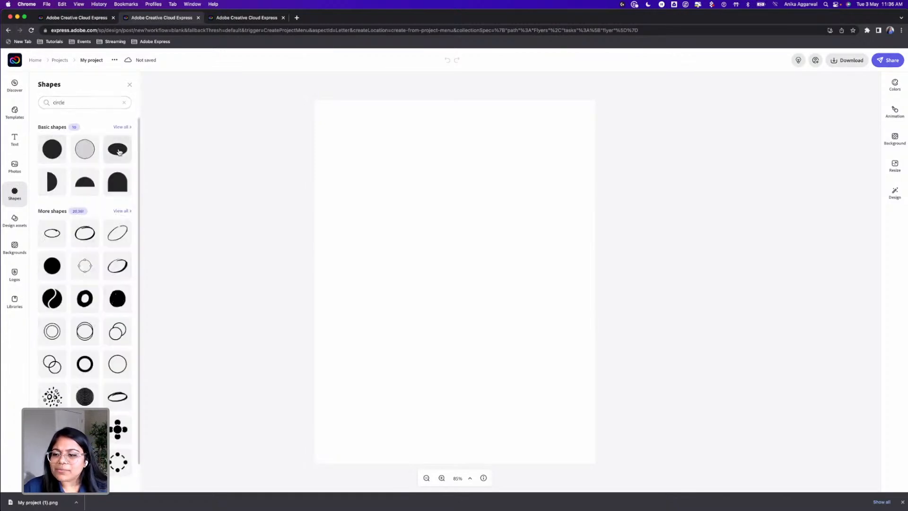
{"action": "left_click", "coordinate": [118, 149]}
Enlarge the ellipse until it extends past both side edges of the page, and centre it horizontally just below mid-page
{"action": "left_click_drag", "start_coordinate": [464, 288], "coordinate": [402, 307]}
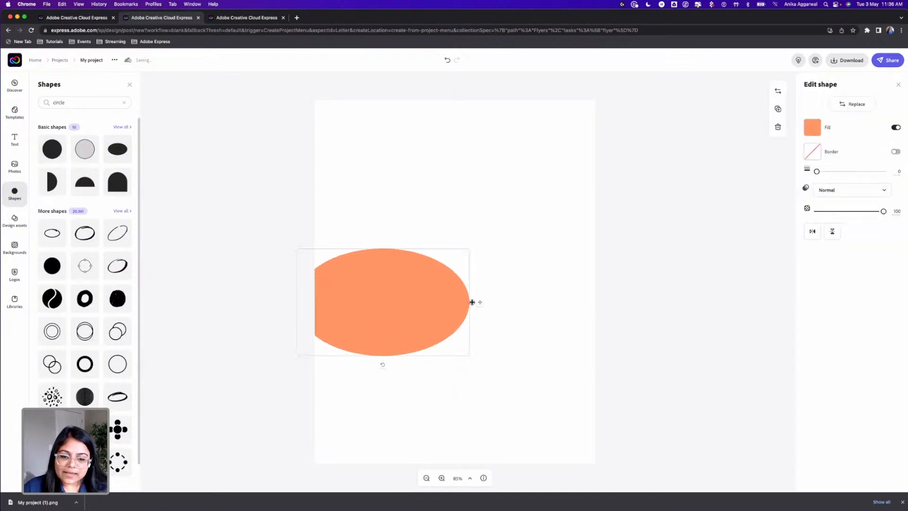
{"action": "left_click_drag", "start_coordinate": [470, 251], "coordinate": [521, 218]}
{"action": "left_click_drag", "start_coordinate": [614, 210], "coordinate": [645, 148]}
{"action": "left_click_drag", "start_coordinate": [535, 249], "coordinate": [522, 283]}
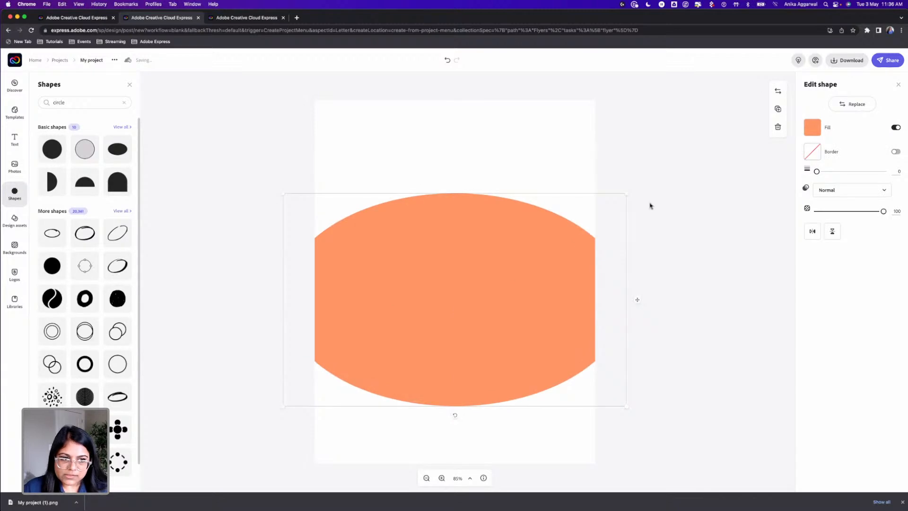
{"action": "left_click", "coordinate": [561, 150]}
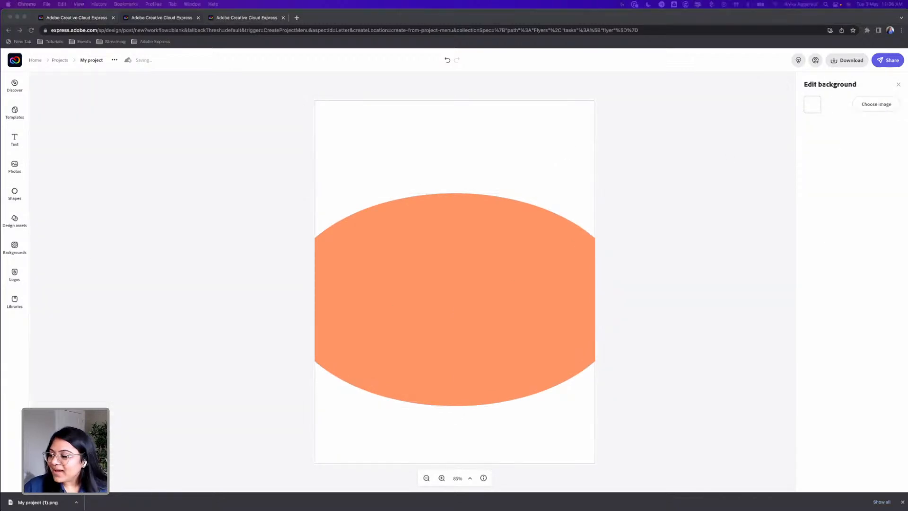
Add the gold, dark purple and cream palette image to the flyer and place it near the page's upper right corner
{"action": "left_click_drag", "start_coordinate": [30, 277], "coordinate": [486, 146]}
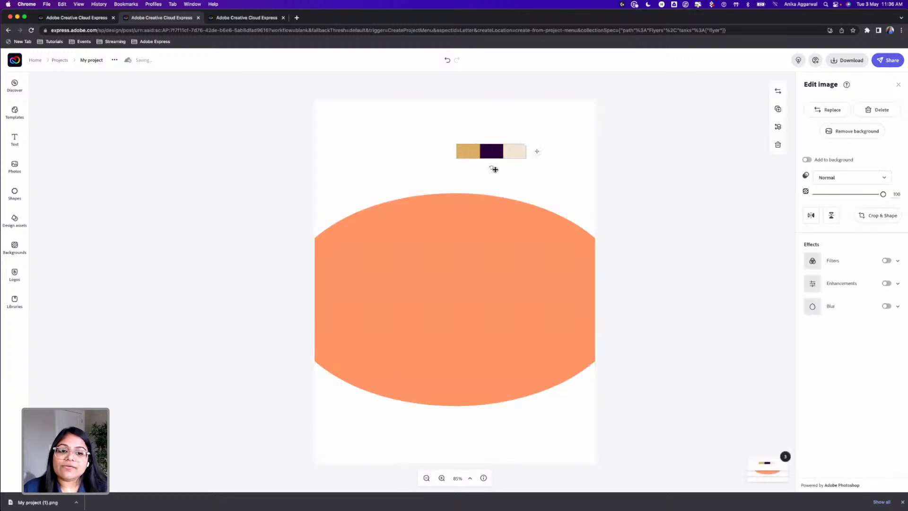
{"action": "left_click", "coordinate": [519, 176]}
{"action": "left_click_drag", "start_coordinate": [505, 153], "coordinate": [545, 143]}
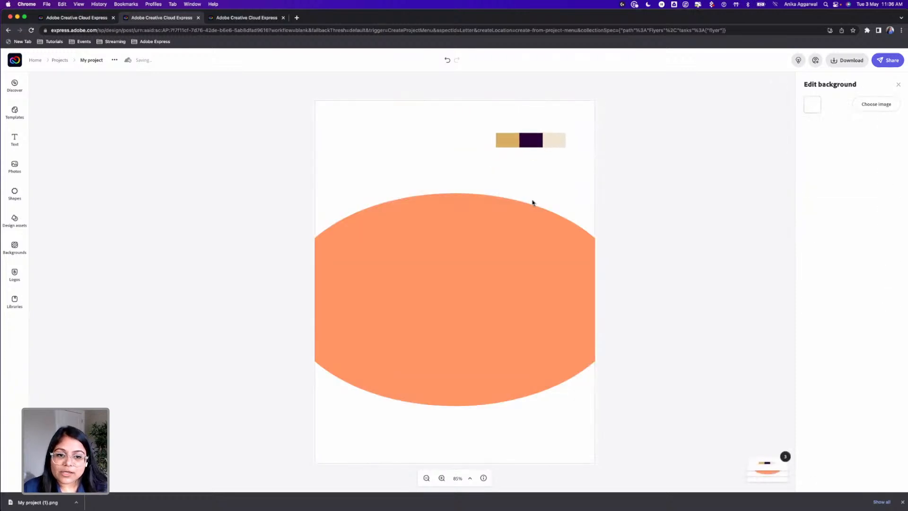
Browse your libraries and open the StarWars library to look through its colour and logo assets
{"action": "left_click", "coordinate": [15, 301]}
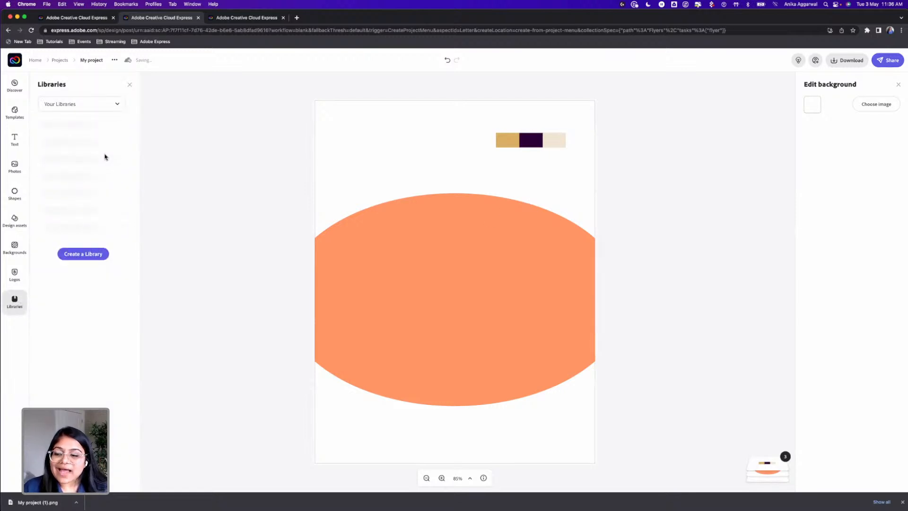
{"action": "left_click", "coordinate": [84, 110]}
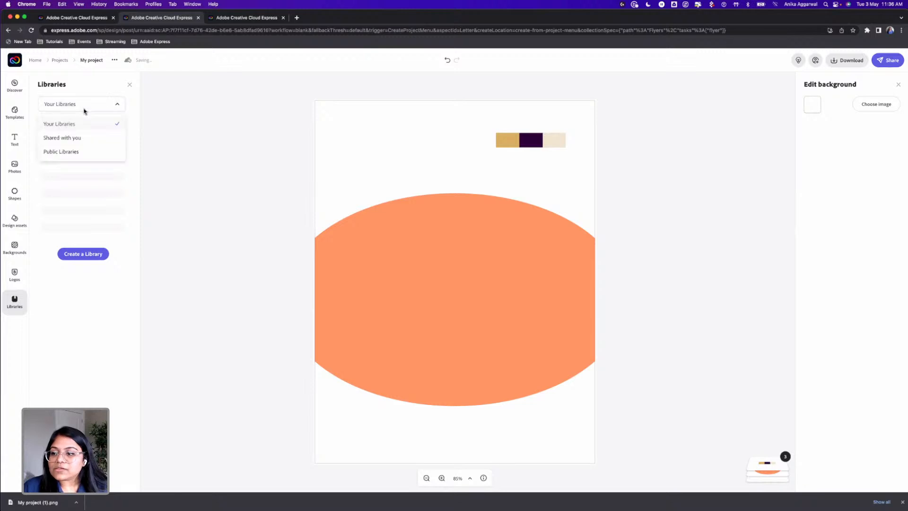
{"action": "left_click", "coordinate": [218, 131]}
{"action": "left_click", "coordinate": [17, 298]}
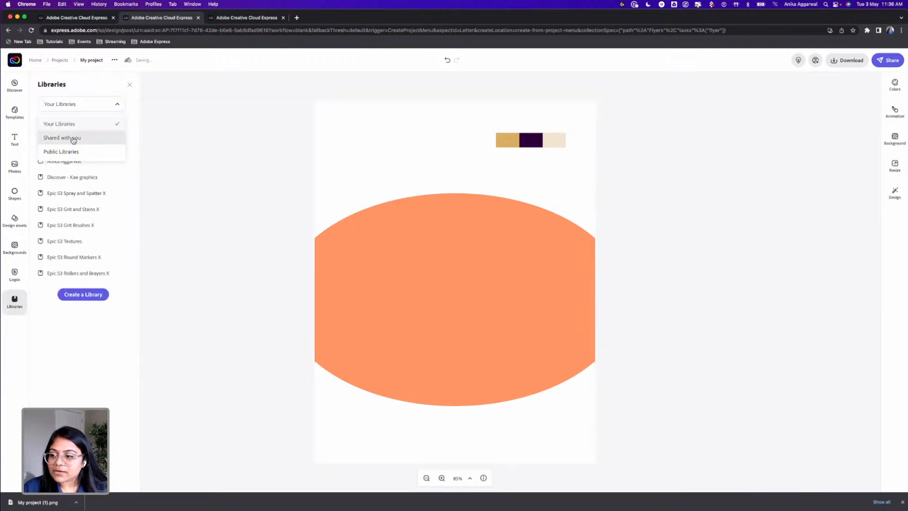
{"action": "left_click", "coordinate": [107, 167]}
{"action": "left_click", "coordinate": [15, 301]}
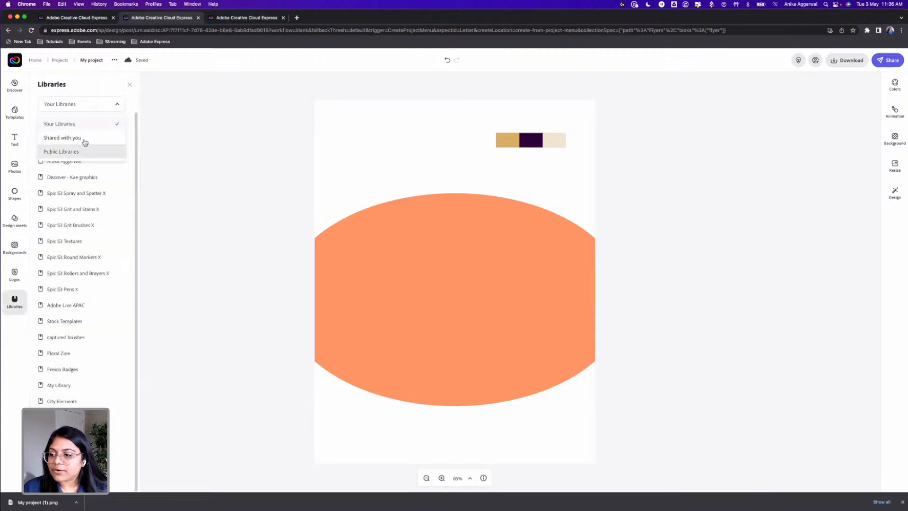
{"action": "left_click", "coordinate": [115, 107]}
{"action": "left_click", "coordinate": [67, 145]}
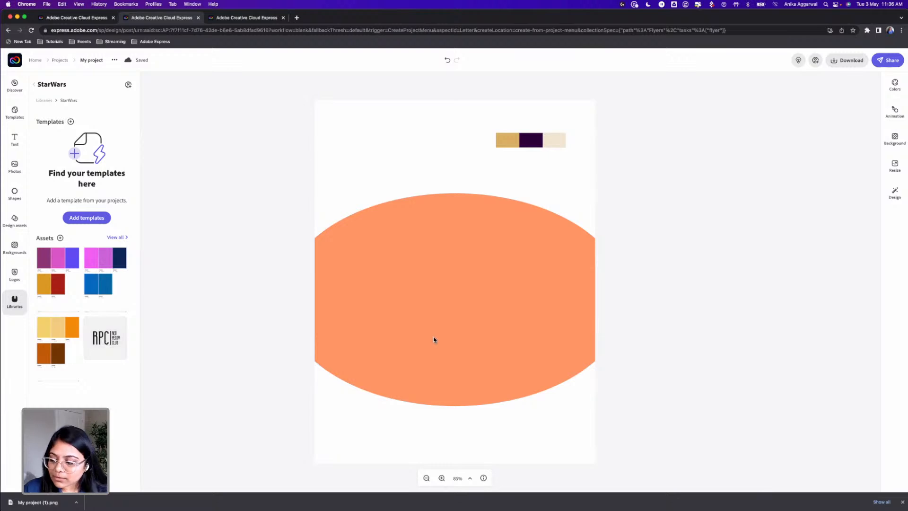
Try the palette image's gold as the ellipse's fill, and replace it with the cream sampled from the same image
{"action": "left_click", "coordinate": [490, 278]}
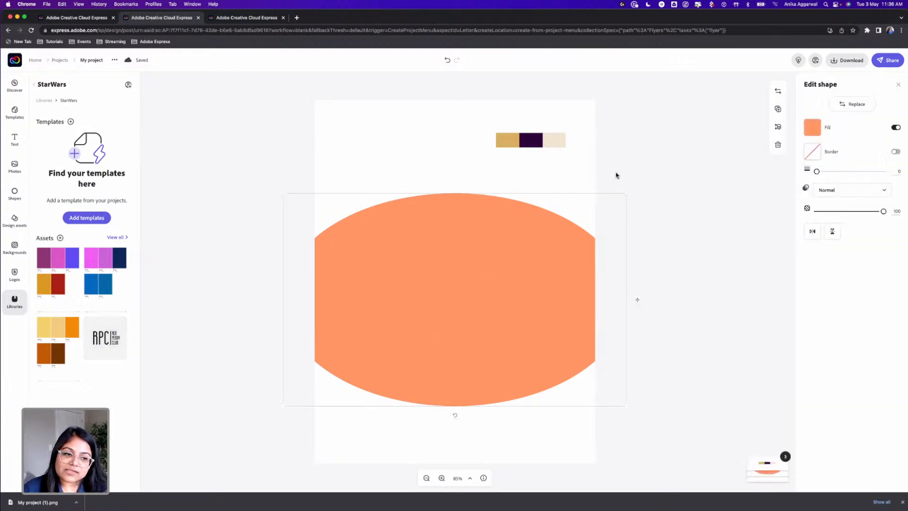
{"action": "left_click", "coordinate": [813, 128]}
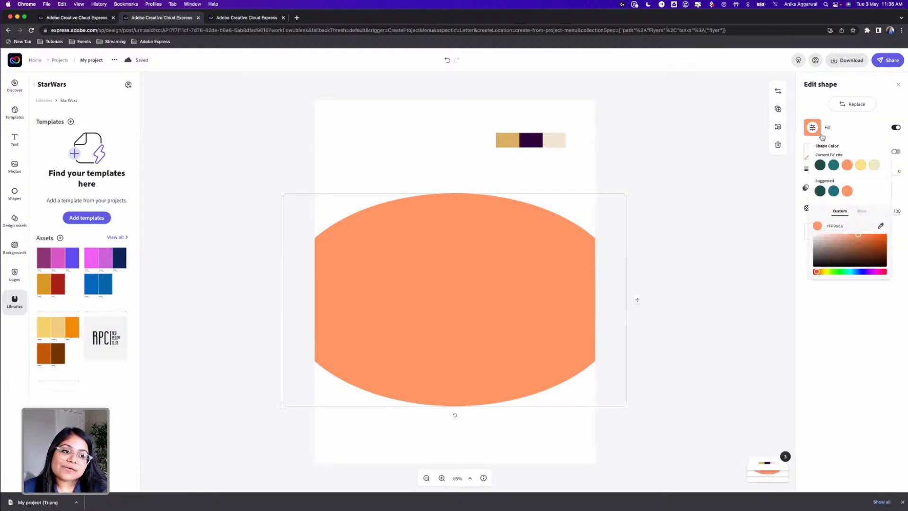
{"action": "left_click", "coordinate": [880, 226]}
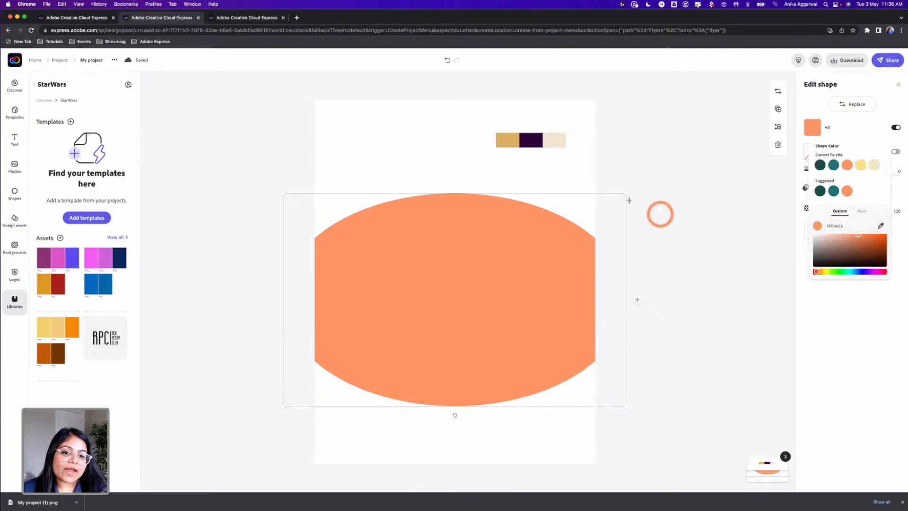
{"action": "left_click", "coordinate": [510, 142]}
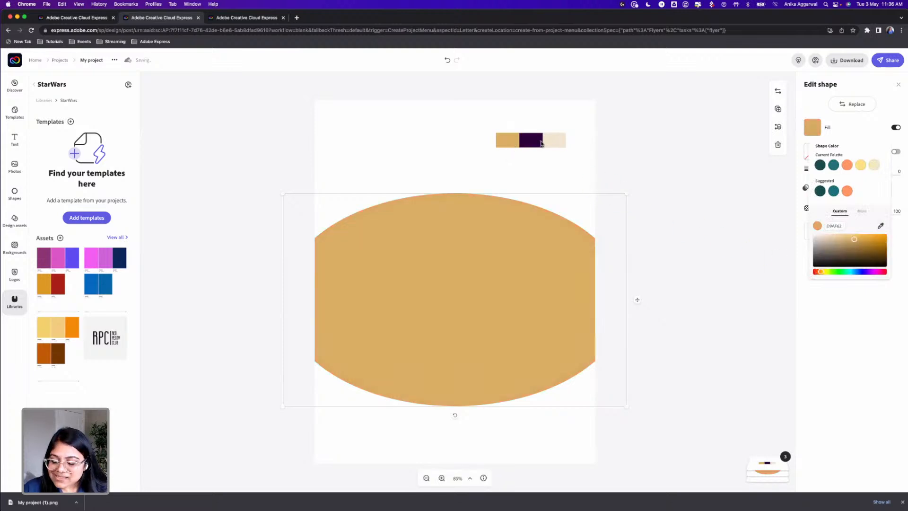
{"action": "left_click", "coordinate": [880, 226]}
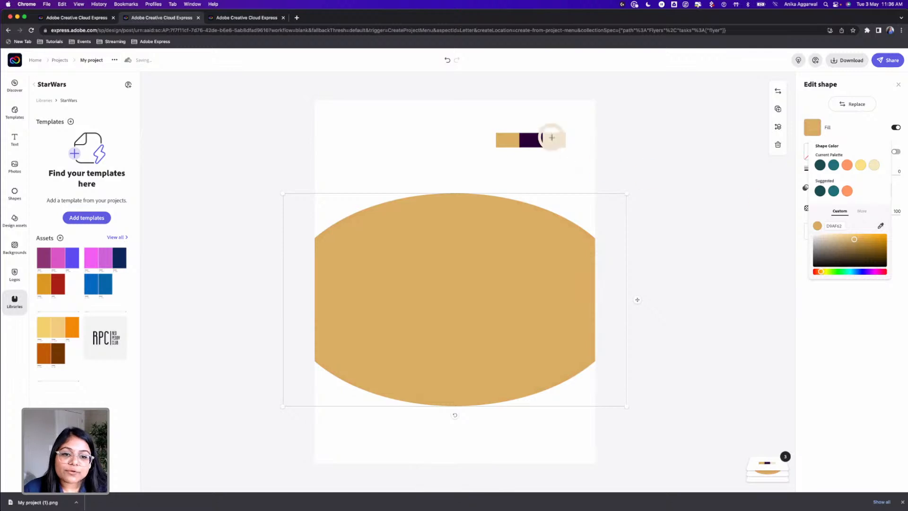
{"action": "left_click", "coordinate": [552, 137]}
Set the flyer's background colour to the cream sampled from the palette image
{"action": "left_click", "coordinate": [551, 167]}
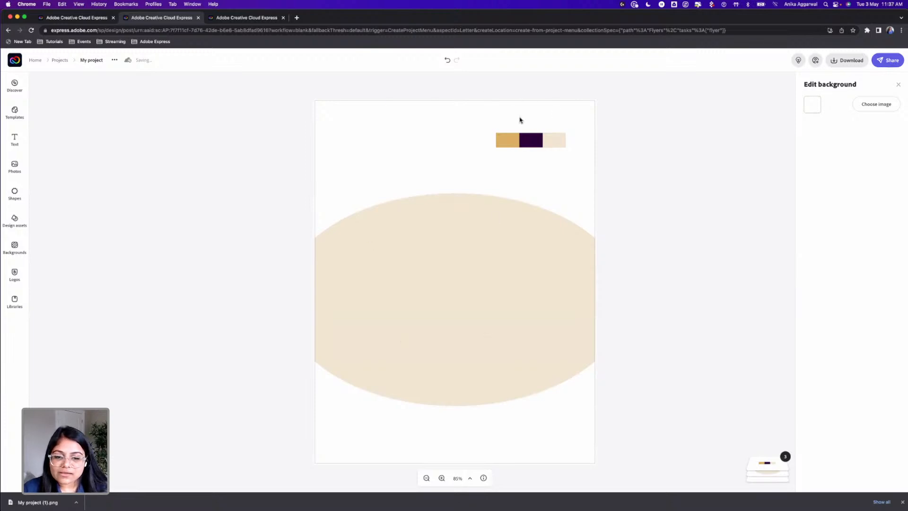
{"action": "left_click", "coordinate": [817, 105]}
{"action": "left_click", "coordinate": [881, 203]}
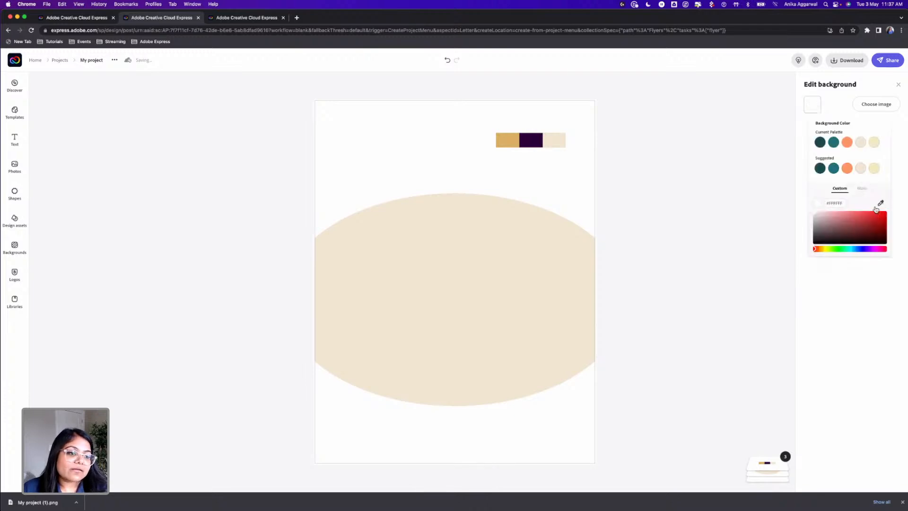
{"action": "left_click", "coordinate": [560, 149]}
{"action": "left_click", "coordinate": [511, 314]}
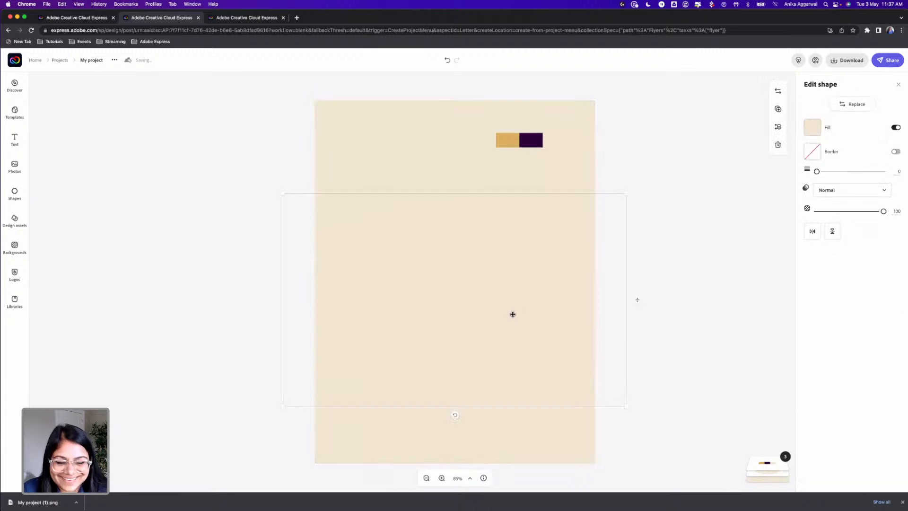
Search the shapes for "rectangle" and add the solid basic rectangle to the flyer
{"action": "left_click", "coordinate": [16, 204]}
{"action": "left_click", "coordinate": [70, 101]}
{"action": "double_click", "coordinate": [71, 101]}
{"action": "type", "text": "rectangle"}
{"action": "key", "text": "Return"}
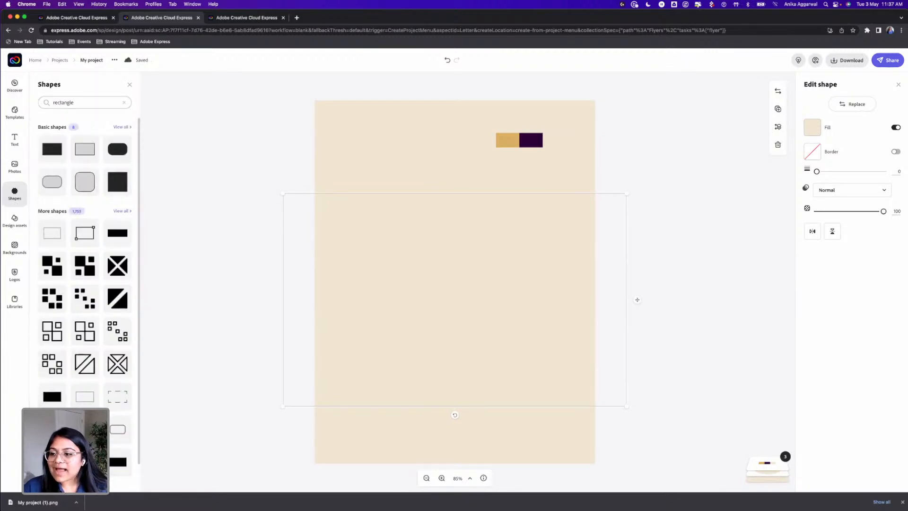
{"action": "left_click", "coordinate": [45, 150]}
Position and resize the rectangle so it spans the full page width and covers about the bottom third of the flyer
{"action": "left_click_drag", "start_coordinate": [438, 290], "coordinate": [367, 430]}
{"action": "left_click", "coordinate": [404, 407]}
{"action": "left_click_drag", "start_coordinate": [473, 369], "coordinate": [623, 324]}
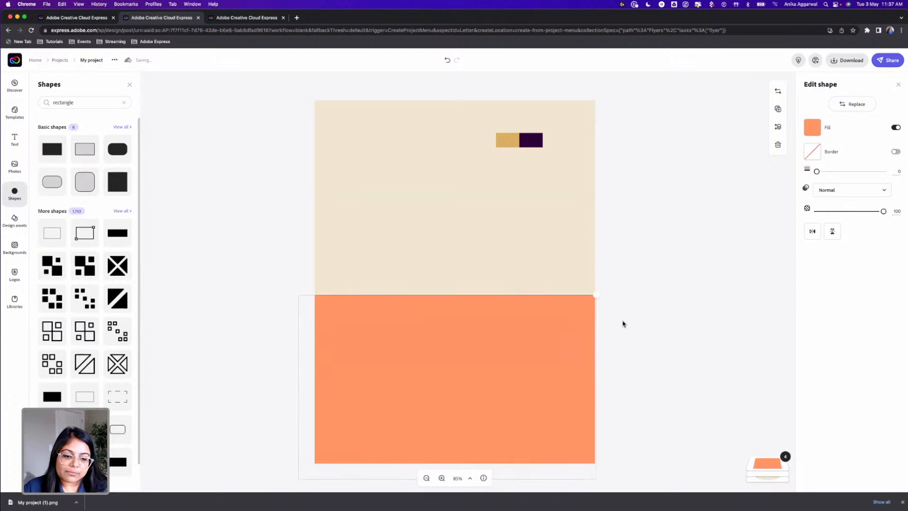
{"action": "left_click_drag", "start_coordinate": [455, 323], "coordinate": [456, 349]}
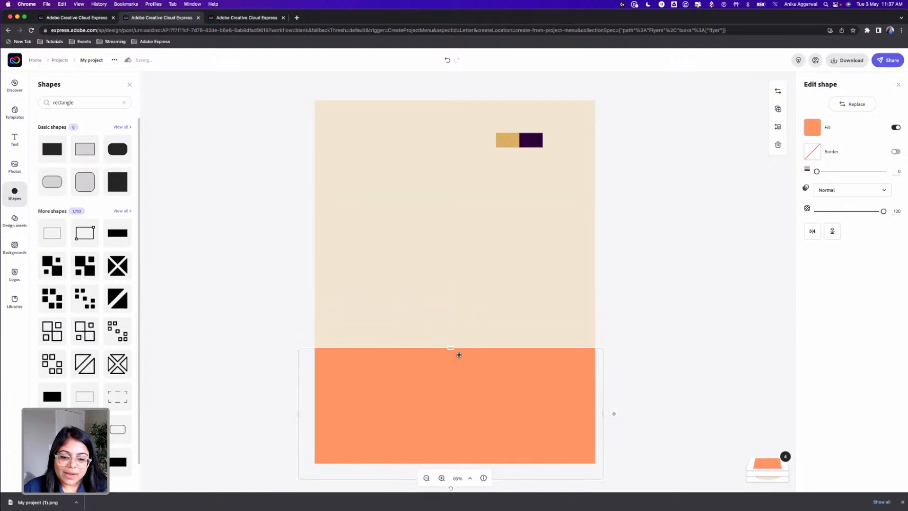
Move the rectangle's layer beneath the cream ellipse and fill it with the dark purple sampled from the palette image
{"action": "left_click", "coordinate": [769, 463]}
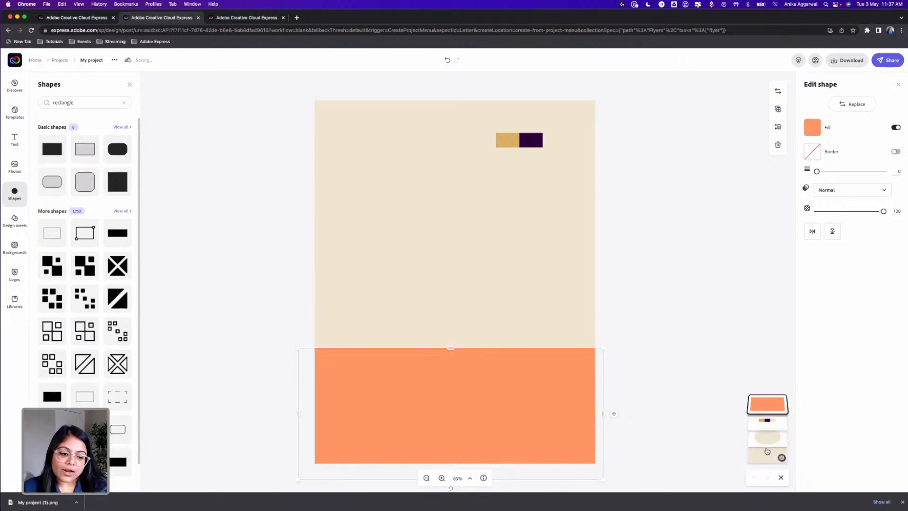
{"action": "mouse_move", "coordinate": [773, 449]}
{"action": "left_mouse_down"}
{"action": "mouse_move", "coordinate": [776, 422]}
{"action": "mouse_move", "coordinate": [766, 443]}
{"action": "left_mouse_up"}
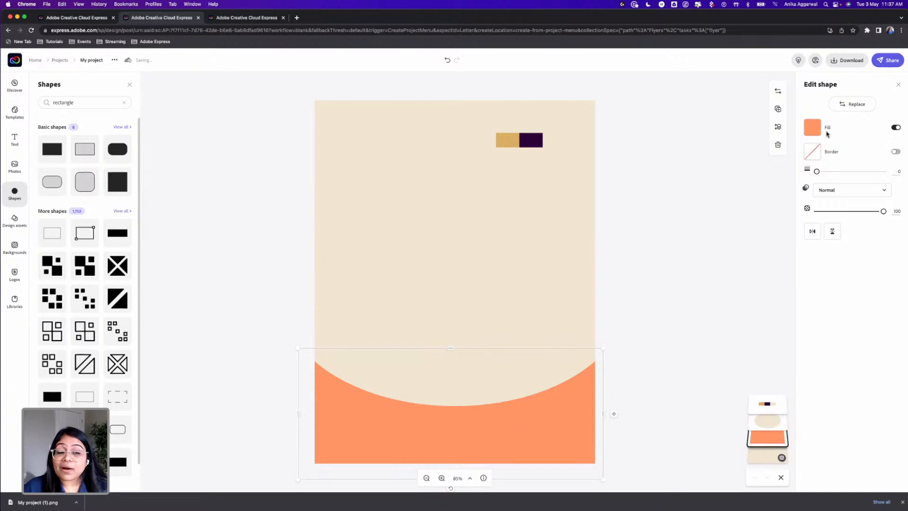
{"action": "left_click", "coordinate": [812, 126]}
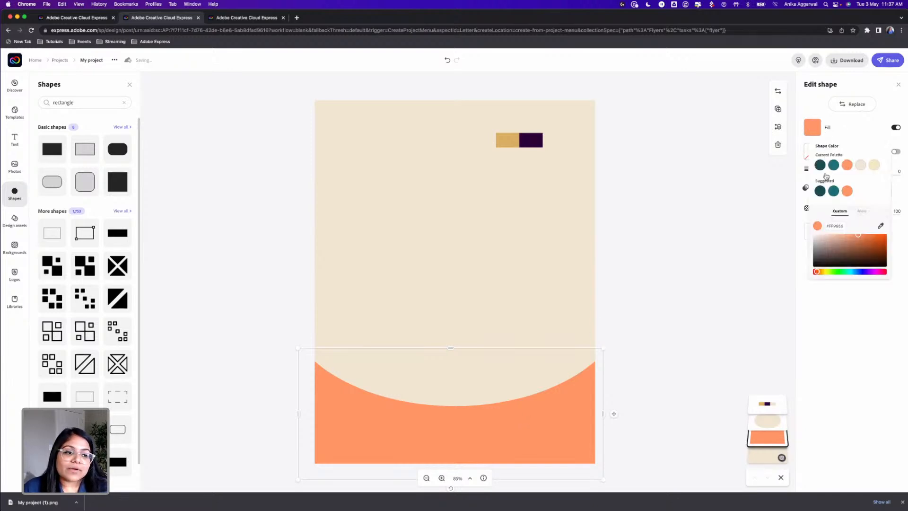
{"action": "left_click", "coordinate": [880, 226]}
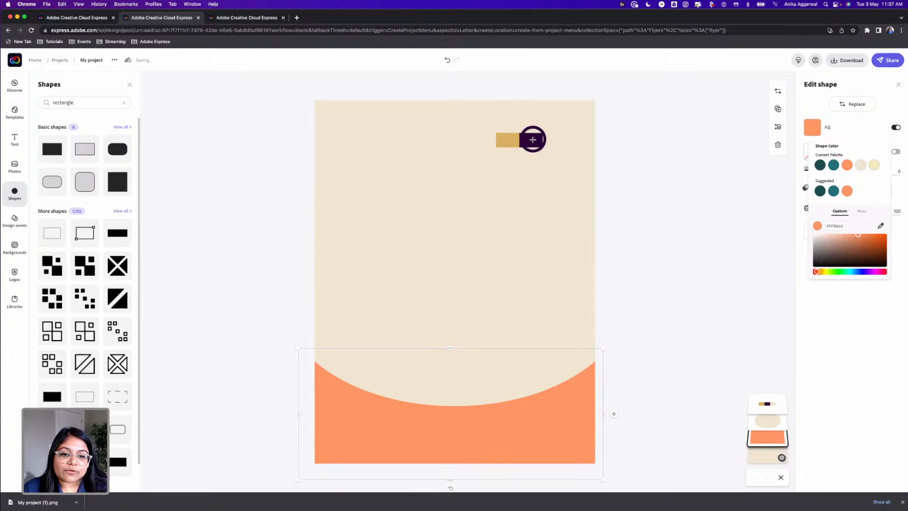
{"action": "left_click", "coordinate": [532, 140]}
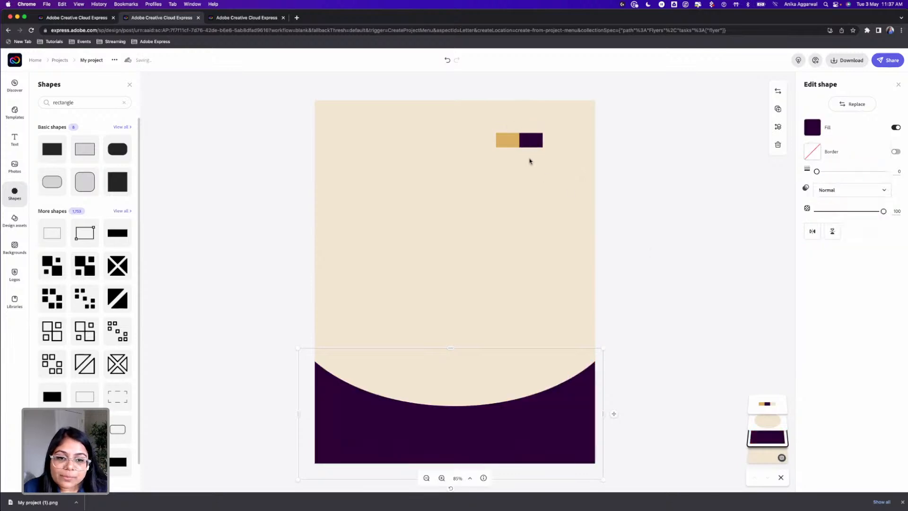
Delete the palette image from the flyer, and undo the deletion
{"action": "left_click", "coordinate": [533, 142]}
{"action": "key", "text": "Delete"}
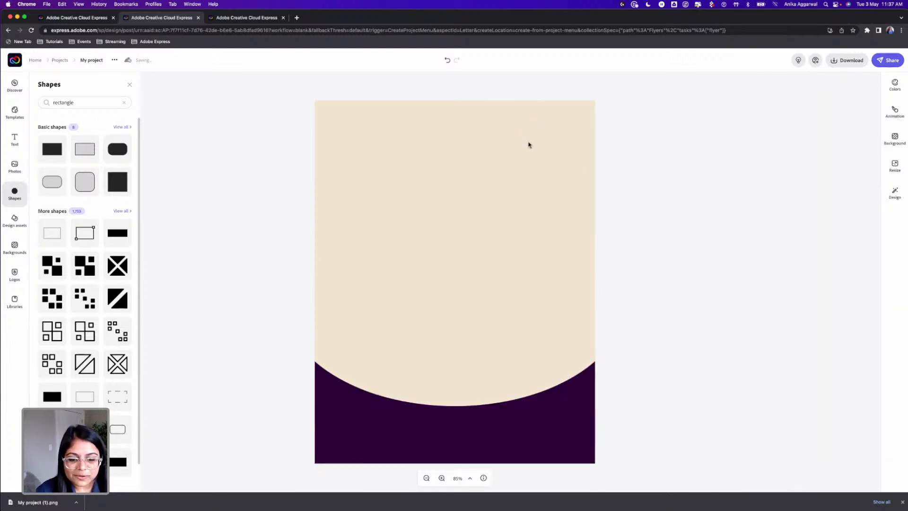
{"action": "key", "text": "super+z"}
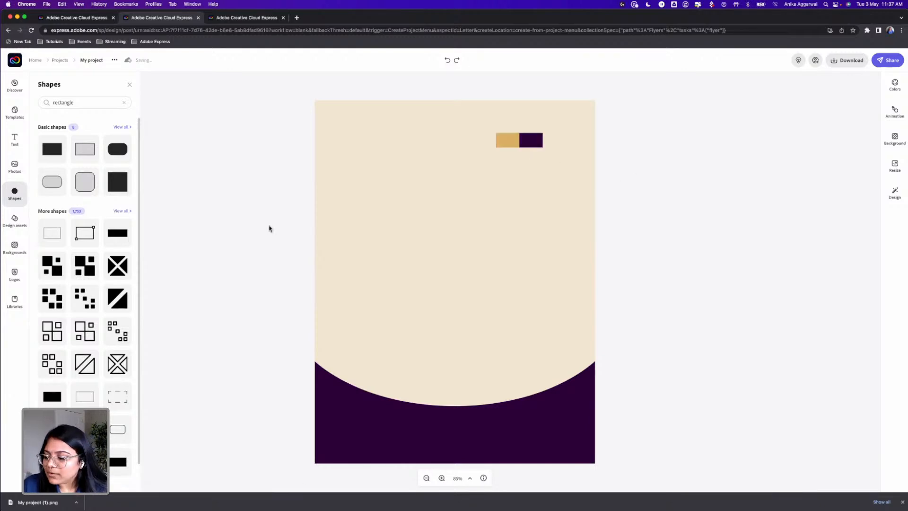
Move the palette image lower on the flyer, keeping it within the cream area near its outer edge
{"action": "key", "text": "super+Tab"}
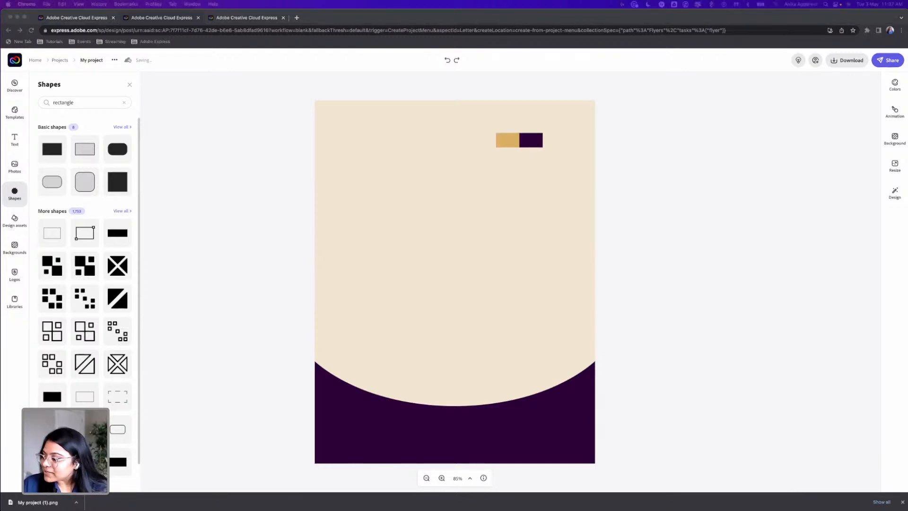
{"action": "key", "text": "super+Tab"}
{"action": "left_click_drag", "start_coordinate": [527, 146], "coordinate": [557, 221]}
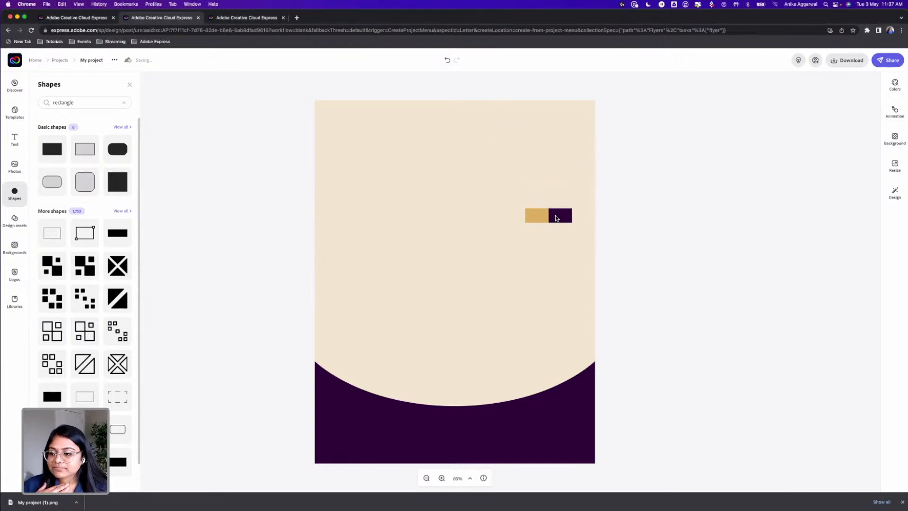
Look through the text templates, then add a blank text box and place it in the upper part of the flyer
{"action": "left_click", "coordinate": [16, 139]}
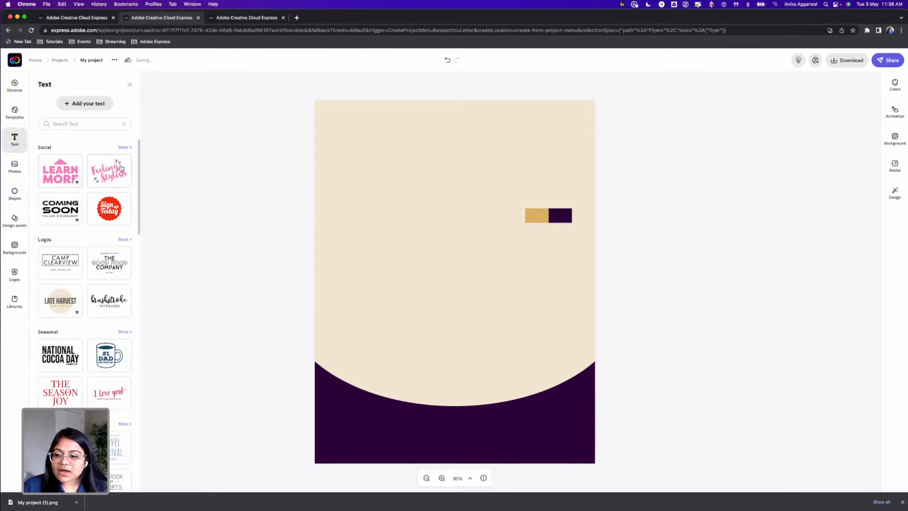
{"action": "scroll", "coordinate": [111, 279], "scroll_direction": "down", "scroll_amount": 10}
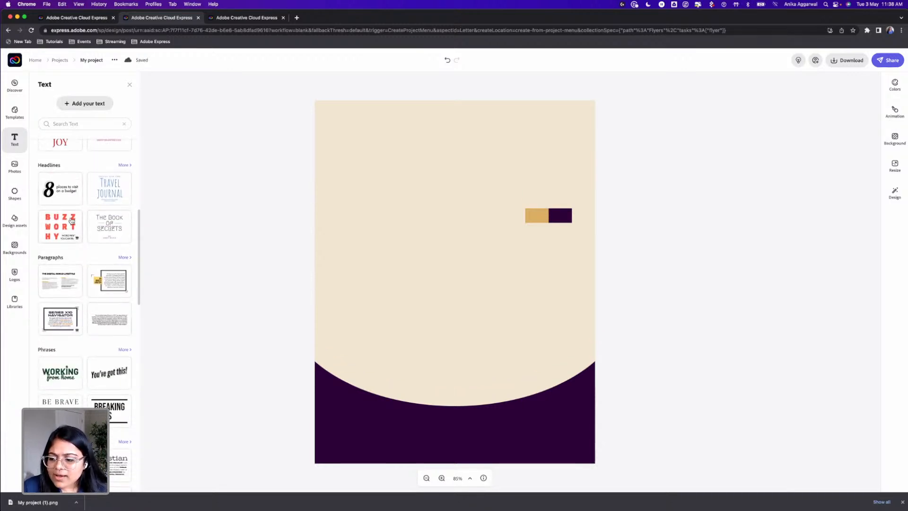
{"action": "scroll", "coordinate": [91, 342], "scroll_direction": "down", "scroll_amount": 2}
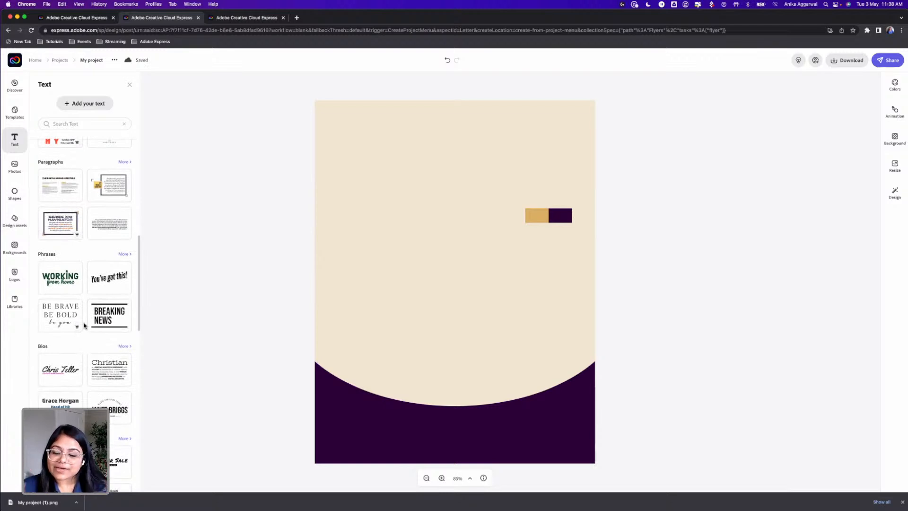
{"action": "scroll", "coordinate": [84, 329], "scroll_direction": "up", "scroll_amount": 10}
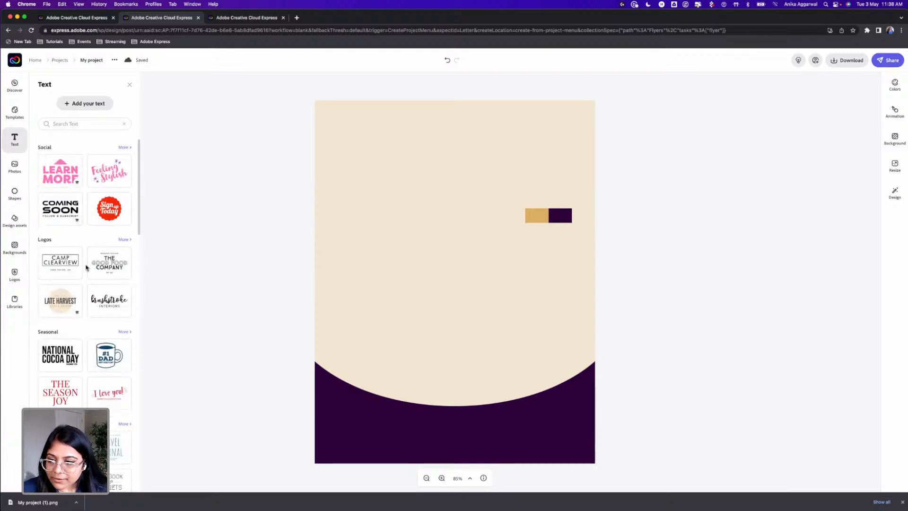
{"action": "left_click", "coordinate": [88, 106]}
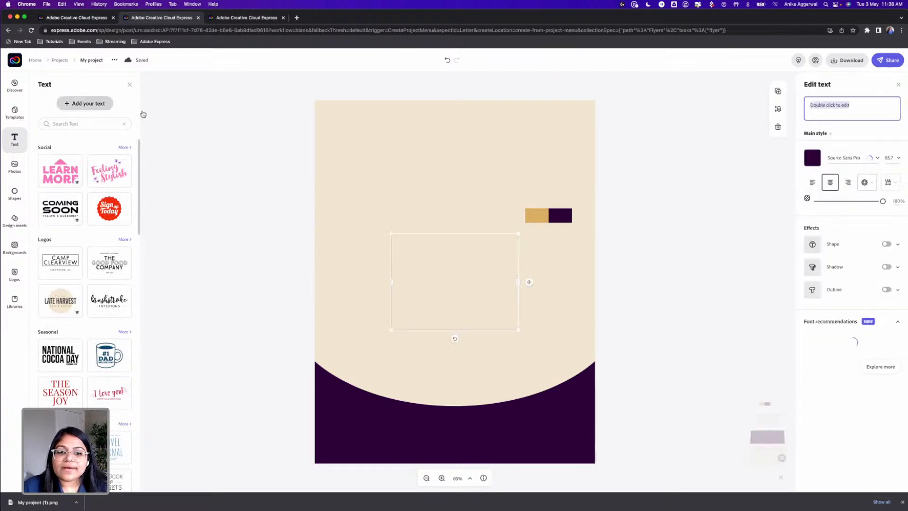
{"action": "left_click_drag", "start_coordinate": [473, 161], "coordinate": [474, 162]}
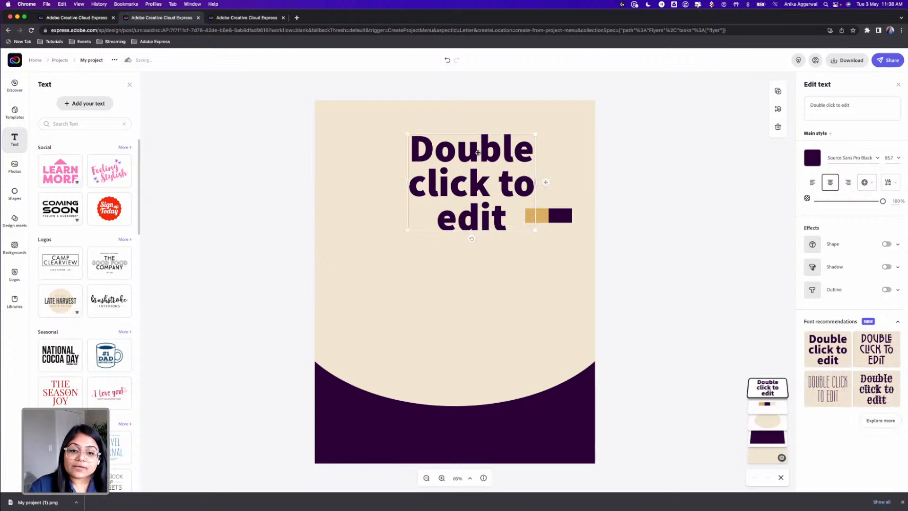
Replace the new text box's placeholder with the title "THE QUIZMASTER STRIKES BACK"
{"action": "left_click", "coordinate": [890, 112]}
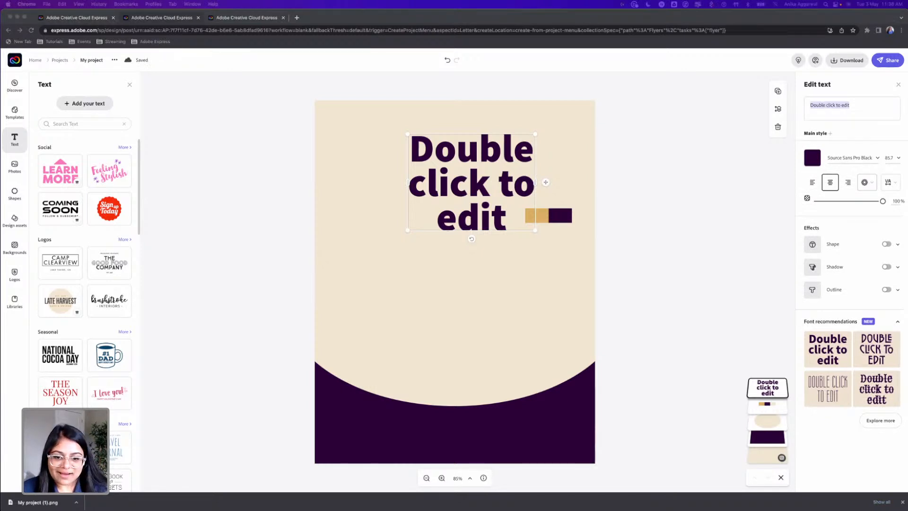
{"action": "left_click", "coordinate": [839, 107]}
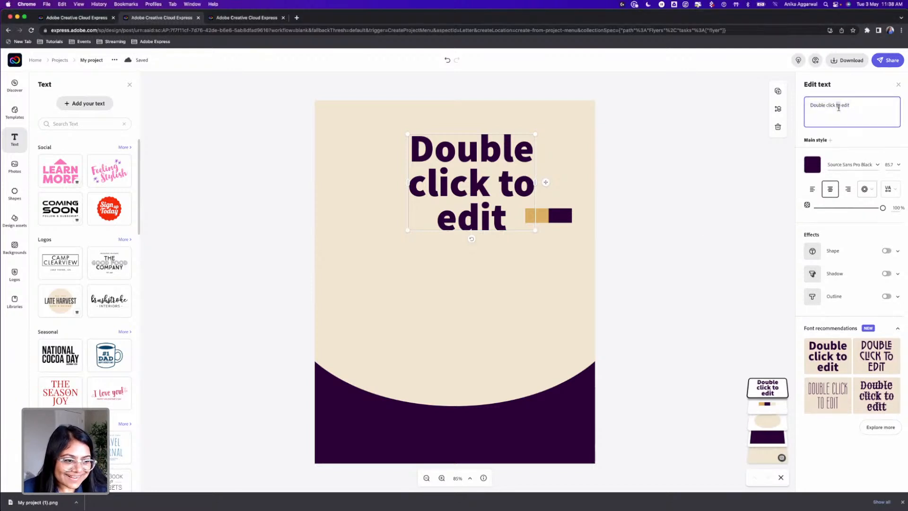
{"action": "triple_click", "coordinate": [838, 107]}
{"action": "type", "text": "THE AQUI"}
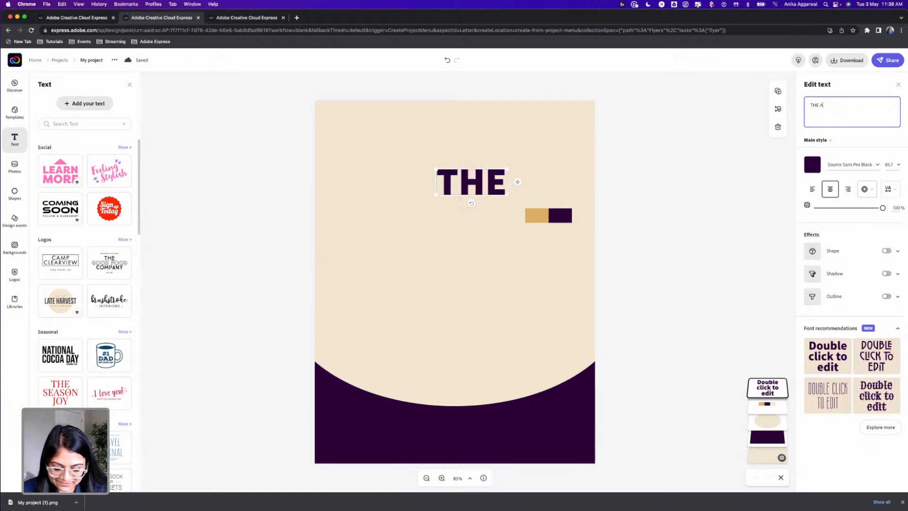
{"action": "key", "text": "BackSpace"}
{"action": "key", "text": "BackSpace"}
{"action": "key", "text": "BackSpace"}
{"action": "key", "text": "BackSpace"}
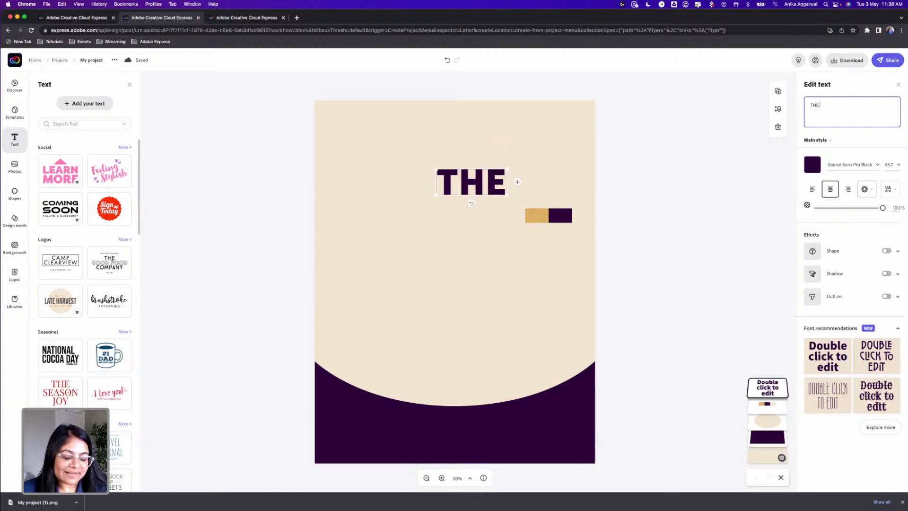
{"action": "type", "text": "QUIZMASTER ST"}
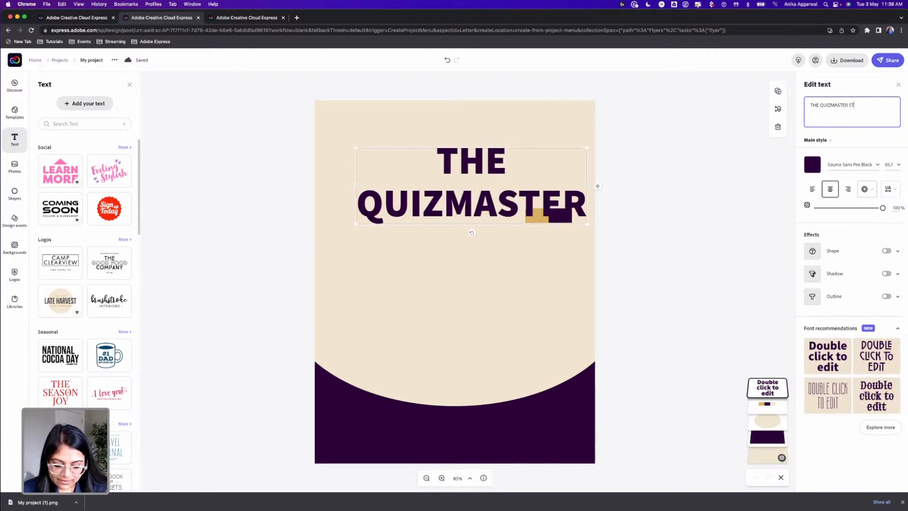
{"action": "type", "text": "RIKES BACK"}
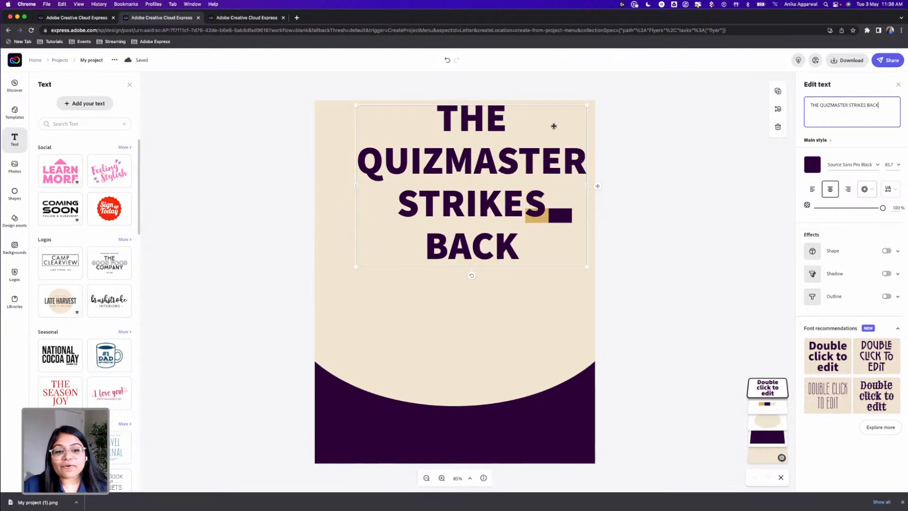
Shrink the title text, widen its box so the words run over two lines, and place it near the flyer's top
{"action": "left_click_drag", "start_coordinate": [588, 102], "coordinate": [455, 172]}
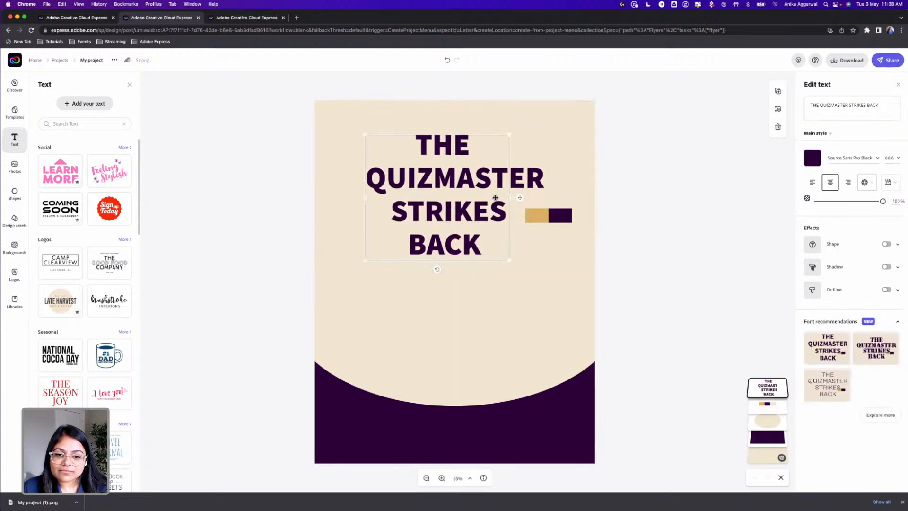
{"action": "left_click_drag", "start_coordinate": [508, 198], "coordinate": [565, 198]}
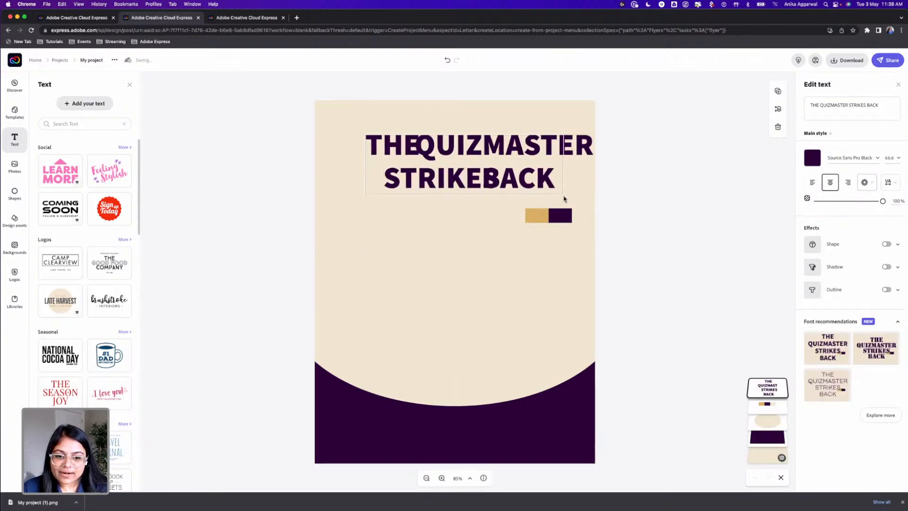
{"action": "left_click_drag", "start_coordinate": [467, 151], "coordinate": [450, 144]}
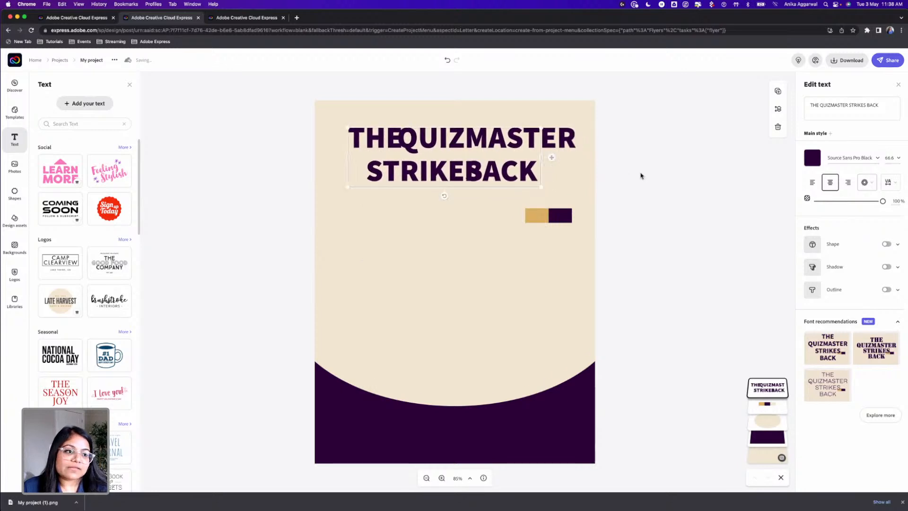
{"action": "left_click", "coordinate": [610, 183]}
{"action": "left_click", "coordinate": [532, 157]}
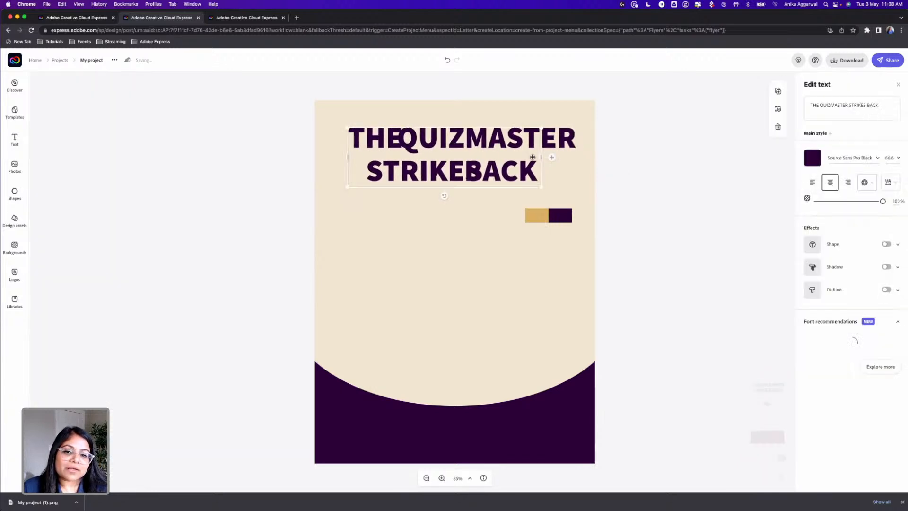
Set the title's letter spacing to 5 and centre the title horizontally near the top edge of the flyer
{"action": "left_click", "coordinate": [890, 182]}
{"action": "left_click_drag", "start_coordinate": [814, 233], "coordinate": [815, 233]}
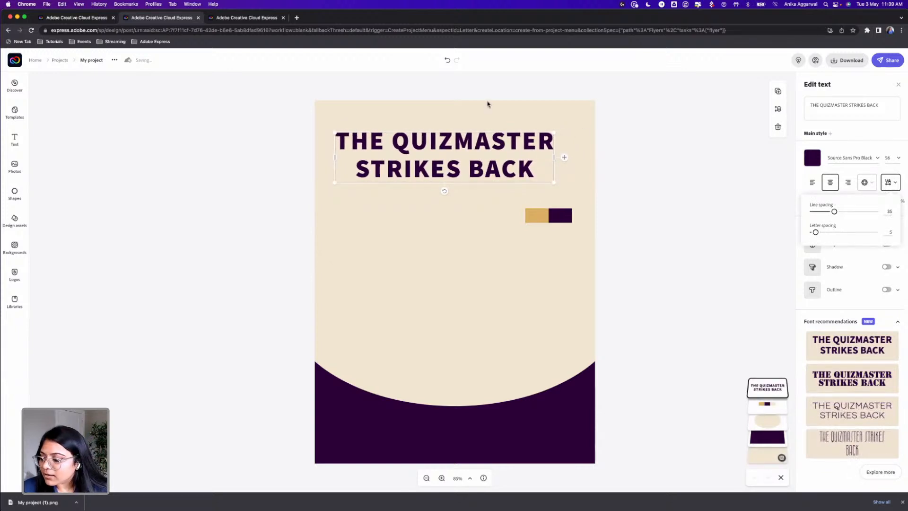
{"action": "left_click_drag", "start_coordinate": [450, 138], "coordinate": [469, 141]}
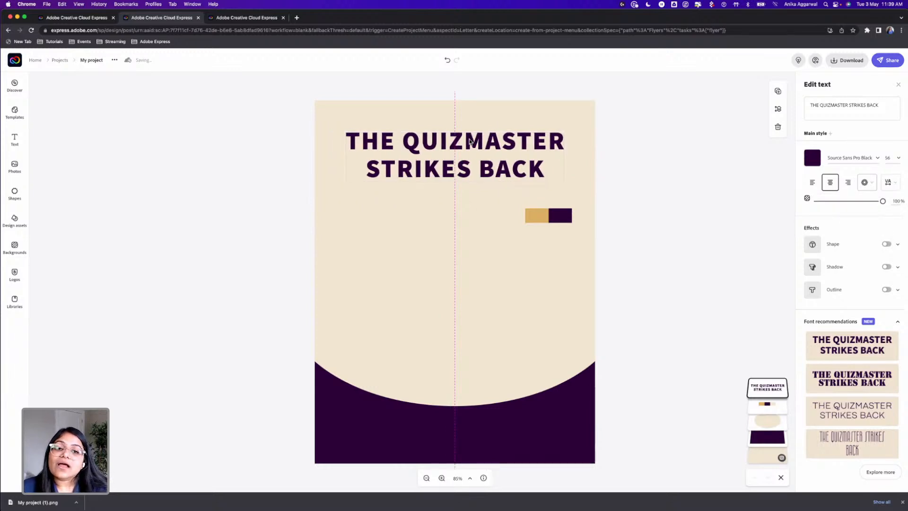
{"action": "left_click_drag", "start_coordinate": [470, 136], "coordinate": [469, 132]}
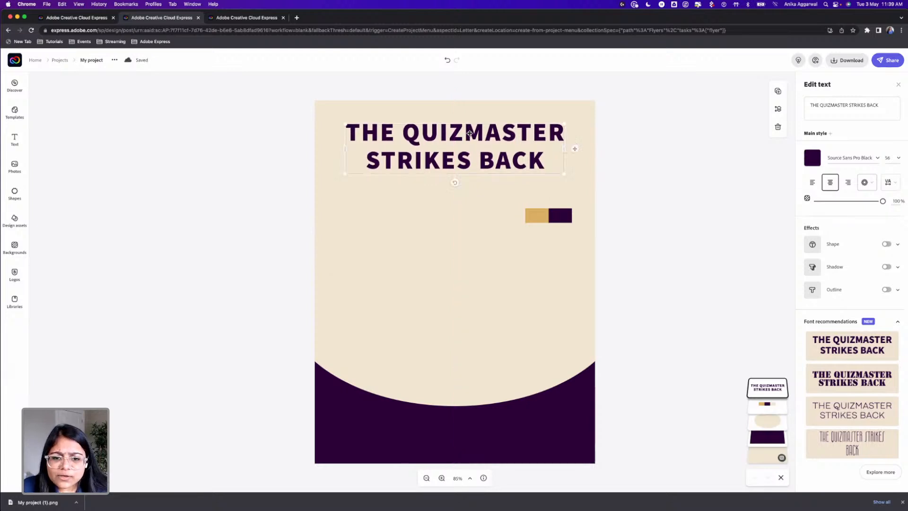
Slightly reduce the letter spacing of the two-line title
{"action": "left_click", "coordinate": [887, 182]}
{"action": "left_click_drag", "start_coordinate": [817, 234], "coordinate": [813, 233]}
{"action": "left_click", "coordinate": [685, 189]}
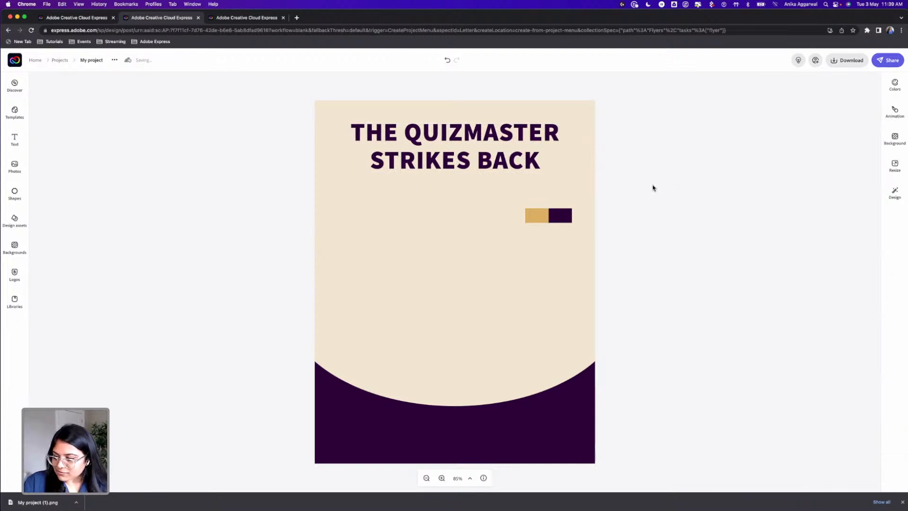
Add a second text box to the flyer reading "A STAR WARS TRIVIA EVENT"
{"action": "left_click", "coordinate": [18, 141]}
{"action": "left_click", "coordinate": [77, 103]}
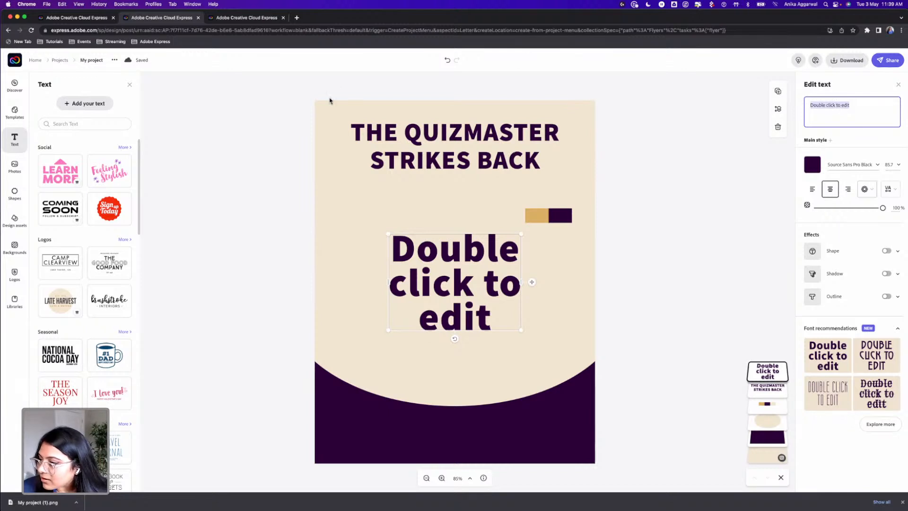
{"action": "type", "text": "A STAR WARS TRIVIA"}
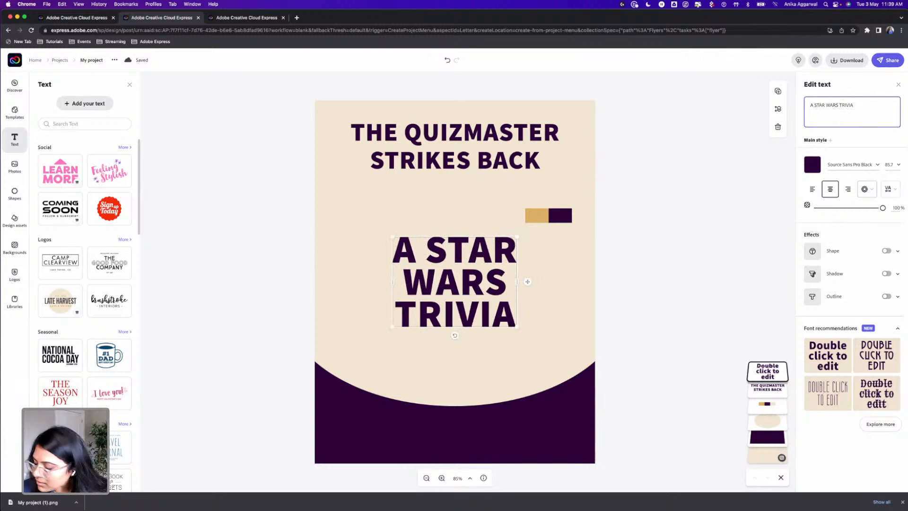
{"action": "type", "text": " EVENT"}
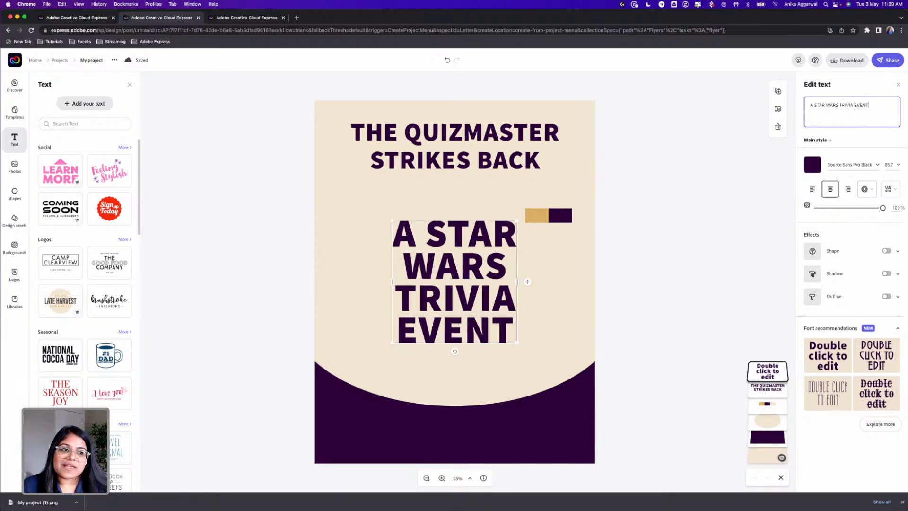
Move the subtitle slightly up and reshape its box so the text fits on two lines at size 63
{"action": "left_click_drag", "start_coordinate": [516, 282], "coordinate": [557, 279]}
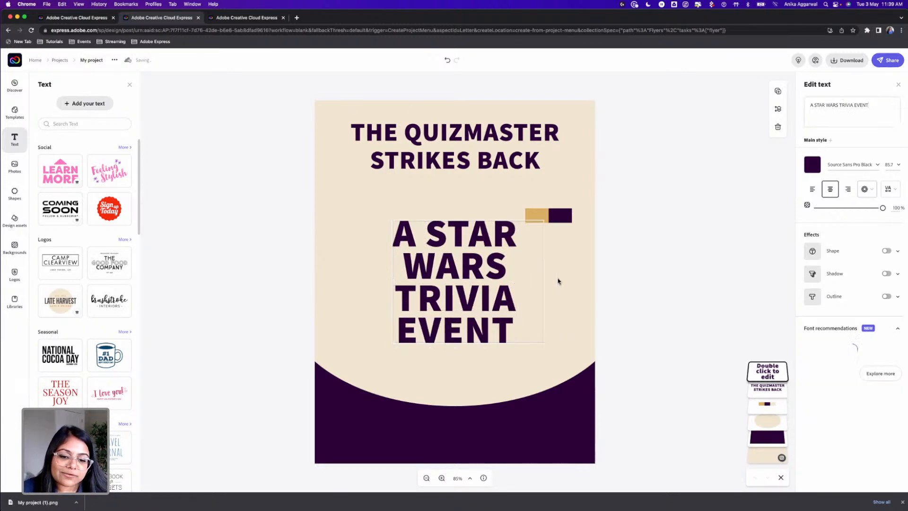
{"action": "left_click_drag", "start_coordinate": [483, 241], "coordinate": [472, 230]}
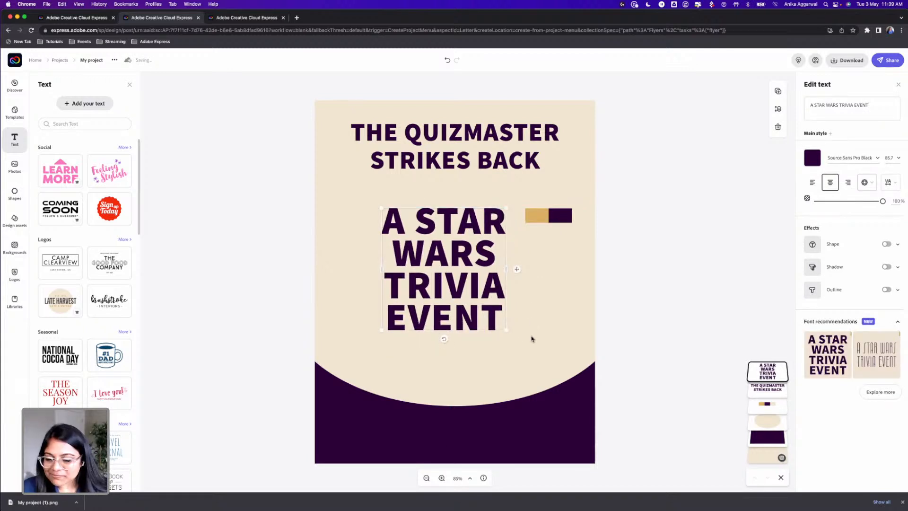
{"action": "left_click_drag", "start_coordinate": [506, 330], "coordinate": [568, 251]}
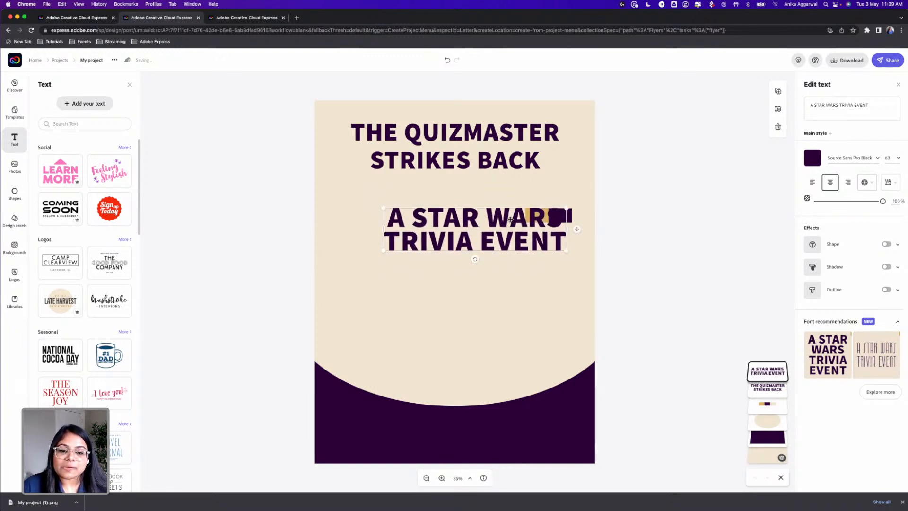
Recolour the subtitle with the gold sampled from the palette image and move it directly beneath the title
{"action": "left_click", "coordinate": [821, 164]}
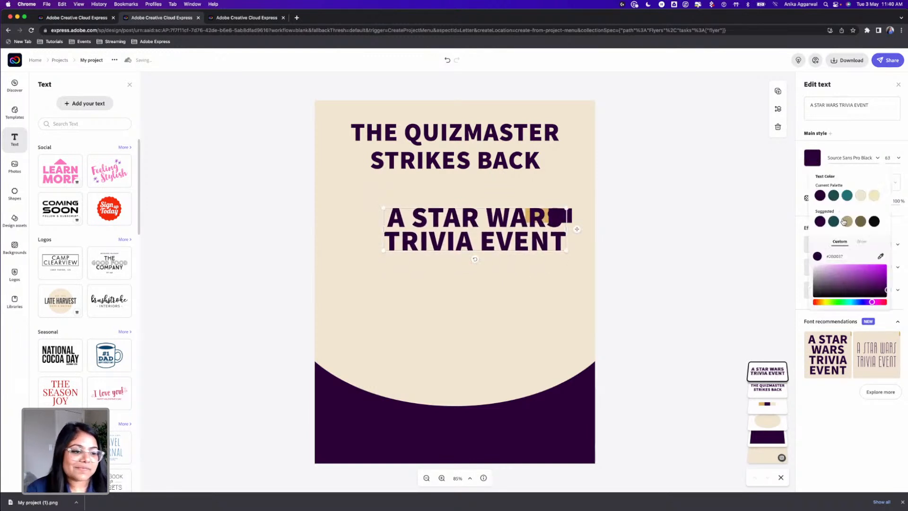
{"action": "left_click", "coordinate": [880, 256]}
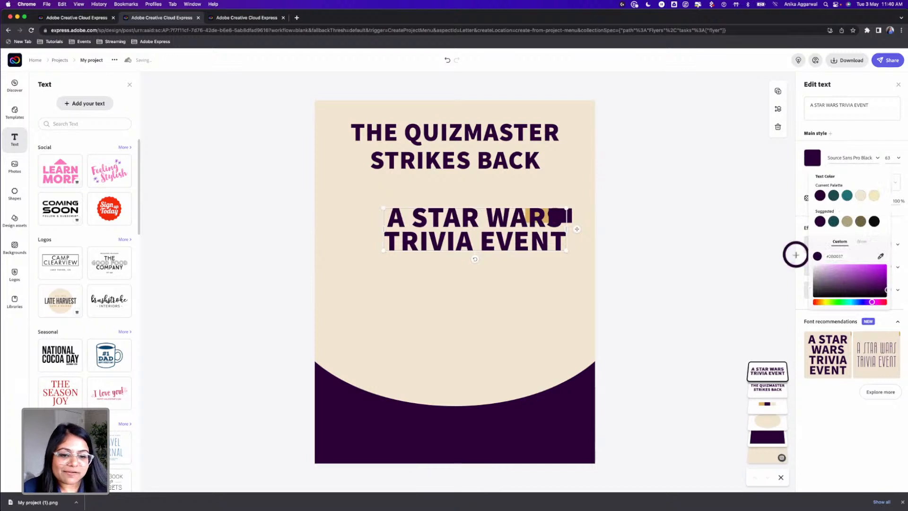
{"action": "left_click", "coordinate": [546, 212]}
{"action": "left_click_drag", "start_coordinate": [501, 223], "coordinate": [459, 194]}
{"action": "mouse_move", "coordinate": [525, 201]}
{"action": "left_mouse_down"}
{"action": "mouse_move", "coordinate": [556, 201]}
{"action": "mouse_move", "coordinate": [536, 201]}
{"action": "left_mouse_up"}
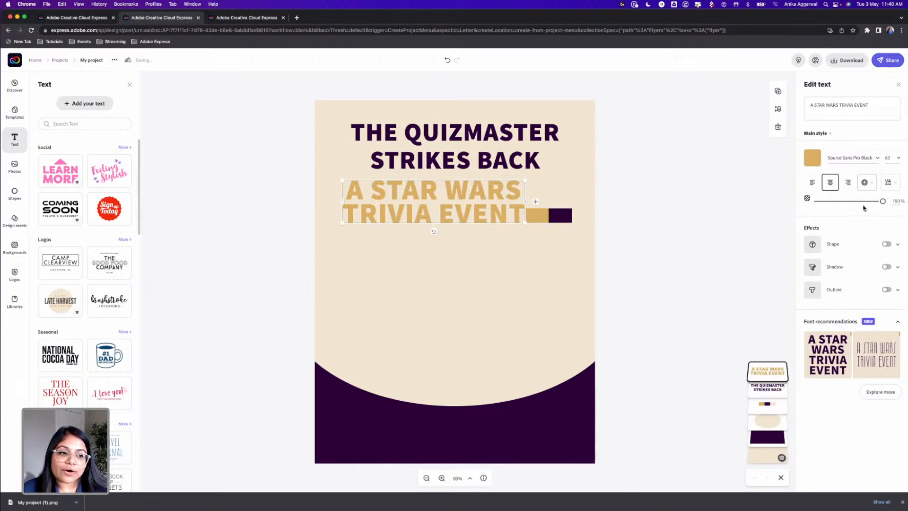
Set the subtitle's font size to 24, fit it on one line, and centre it just beneath the title
{"action": "left_click", "coordinate": [897, 158]}
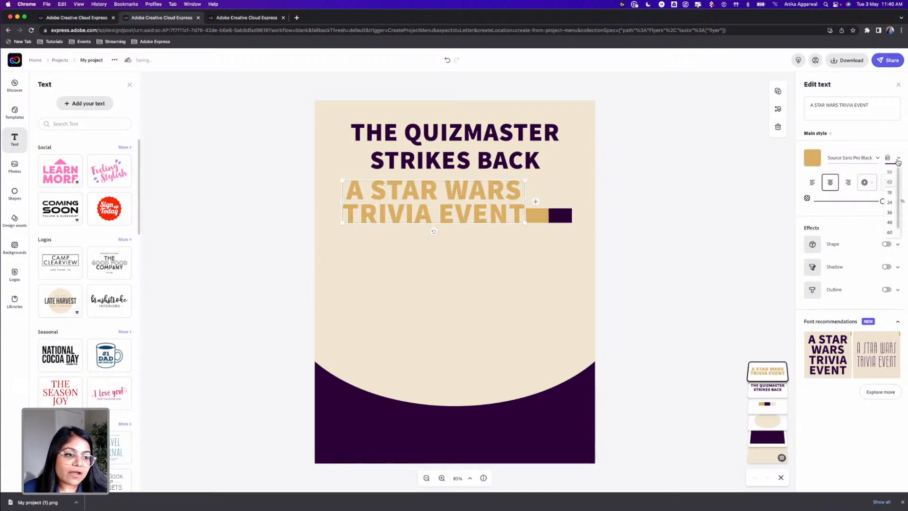
{"action": "scroll", "coordinate": [890, 203], "scroll_direction": "down", "scroll_amount": 1}
{"action": "left_click", "coordinate": [890, 193]}
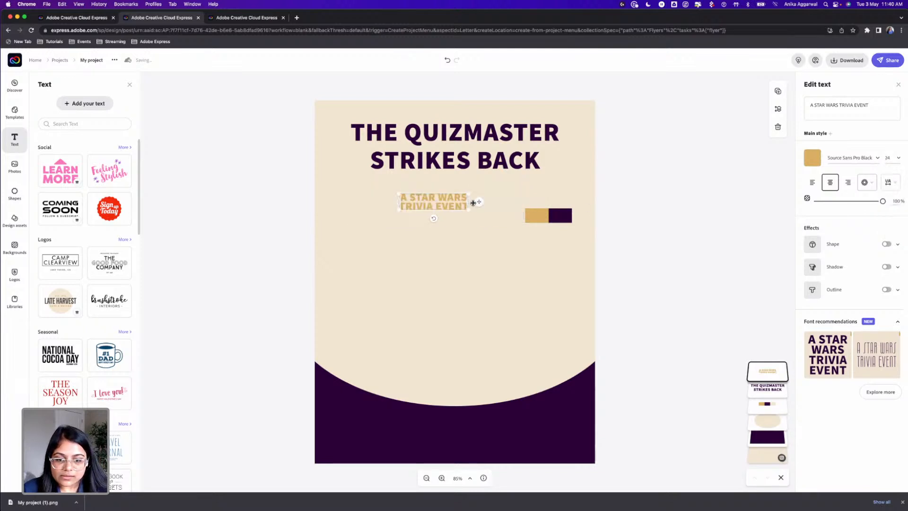
{"action": "left_click_drag", "start_coordinate": [468, 201], "coordinate": [478, 179]}
Apply the first Magic text layout to the subtitle and shrink it slightly to size 23.2
{"action": "left_click", "coordinate": [866, 183]}
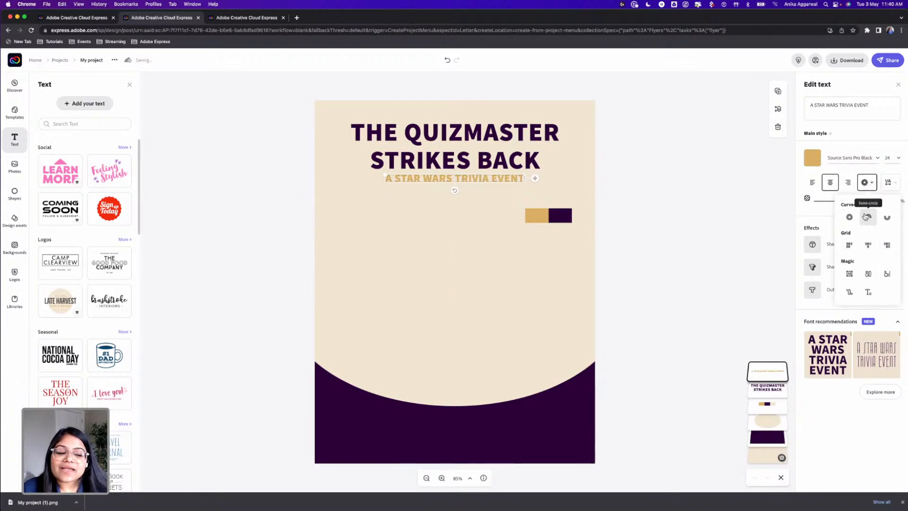
{"action": "left_click", "coordinate": [850, 275]}
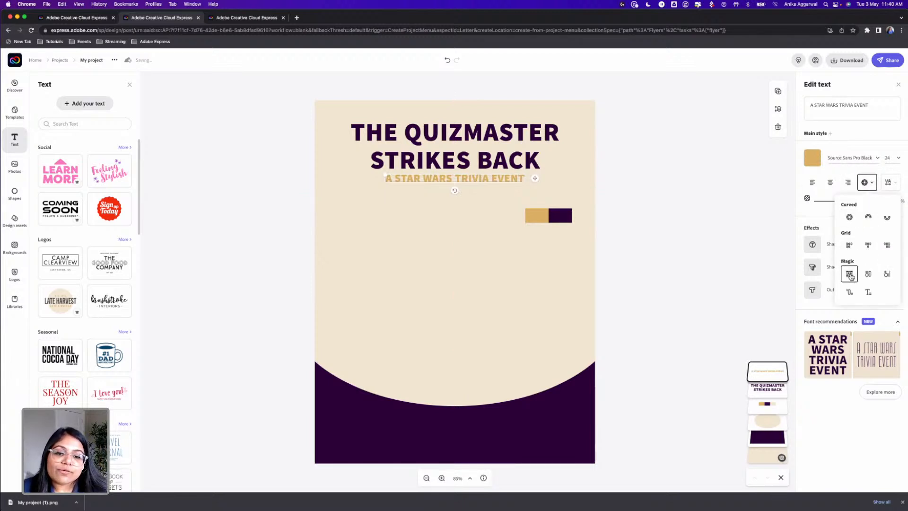
{"action": "left_click", "coordinate": [523, 180]}
{"action": "left_click", "coordinate": [512, 196]}
{"action": "left_click", "coordinate": [472, 178]}
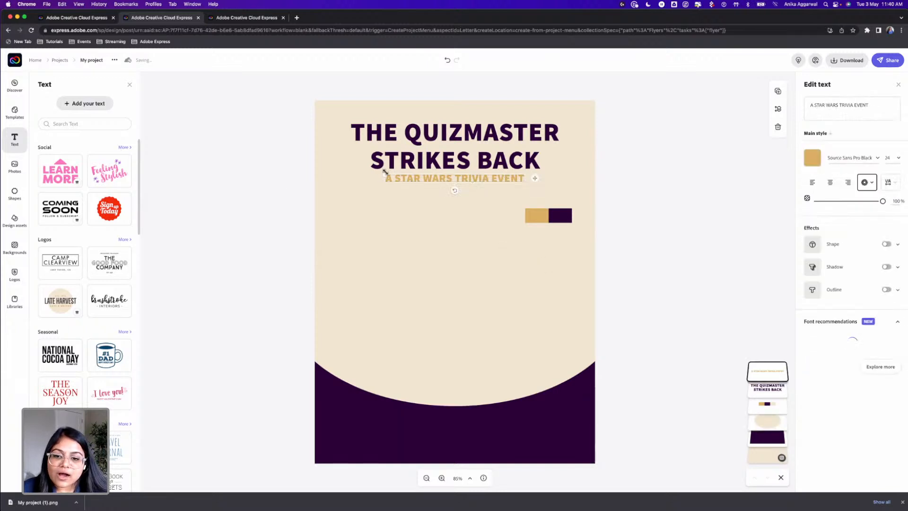
{"action": "mouse_move", "coordinate": [385, 175]}
{"action": "left_mouse_down"}
{"action": "mouse_move", "coordinate": [390, 157]}
{"action": "mouse_move", "coordinate": [378, 131]}
{"action": "mouse_move", "coordinate": [397, 145]}
{"action": "mouse_move", "coordinate": [381, 170]}
{"action": "mouse_move", "coordinate": [390, 174]}
{"action": "left_mouse_up"}
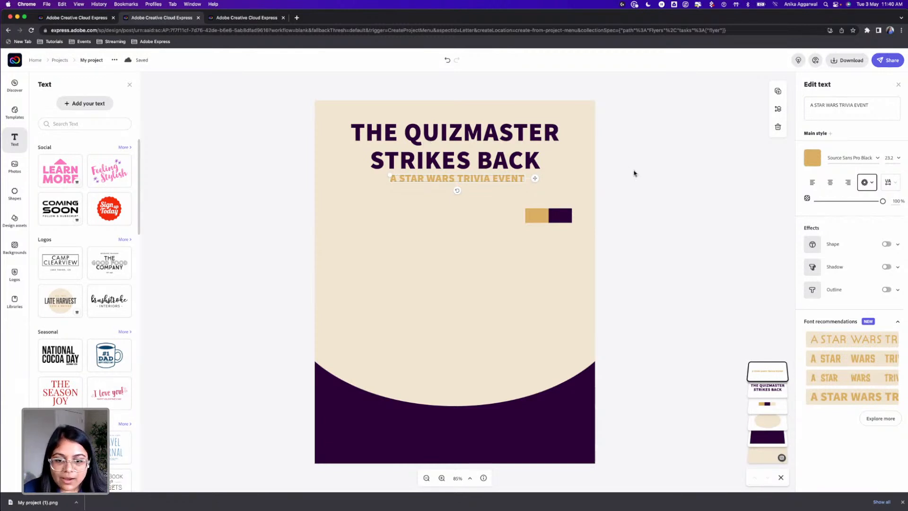
Delete the gold and purple palette image from the flyer
{"action": "left_click", "coordinate": [566, 215]}
{"action": "key", "text": "Delete"}
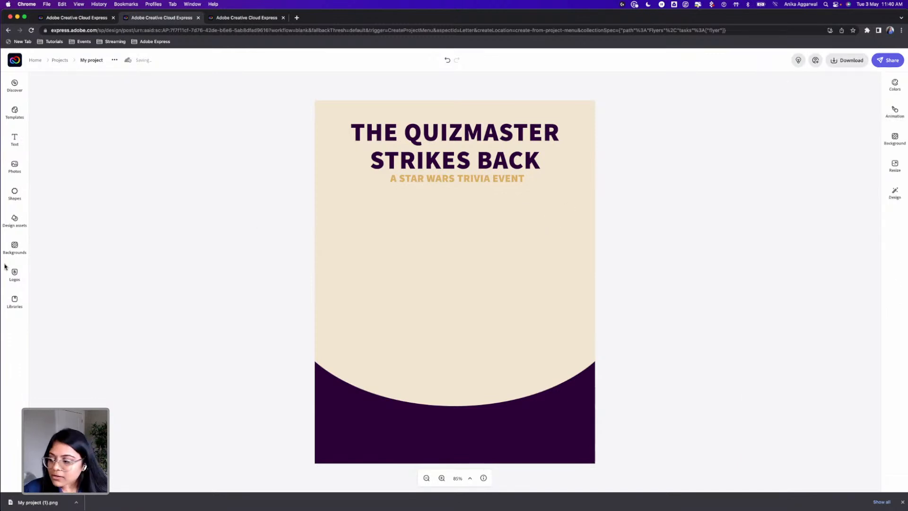
Search the shapes library for "star wars" and look through the additional shape results
{"action": "left_click", "coordinate": [15, 192]}
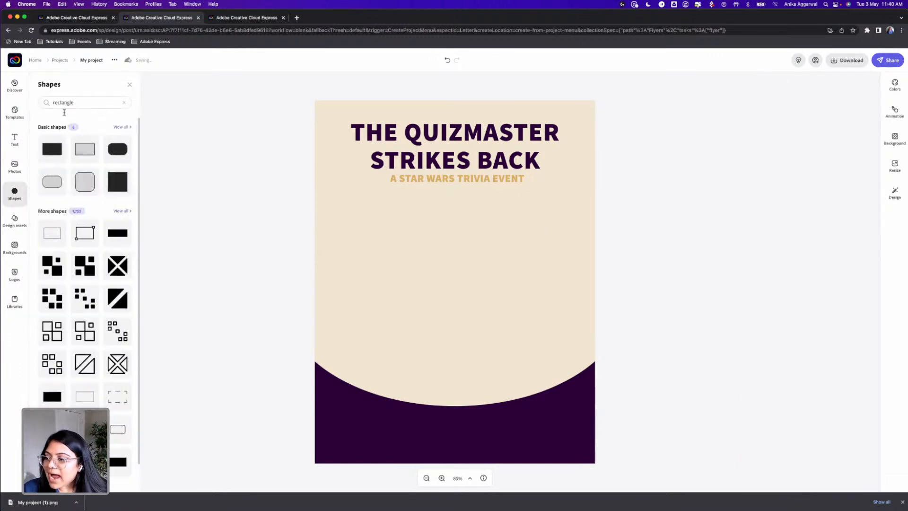
{"action": "left_click", "coordinate": [74, 101]}
{"action": "type", "text": "star wars"}
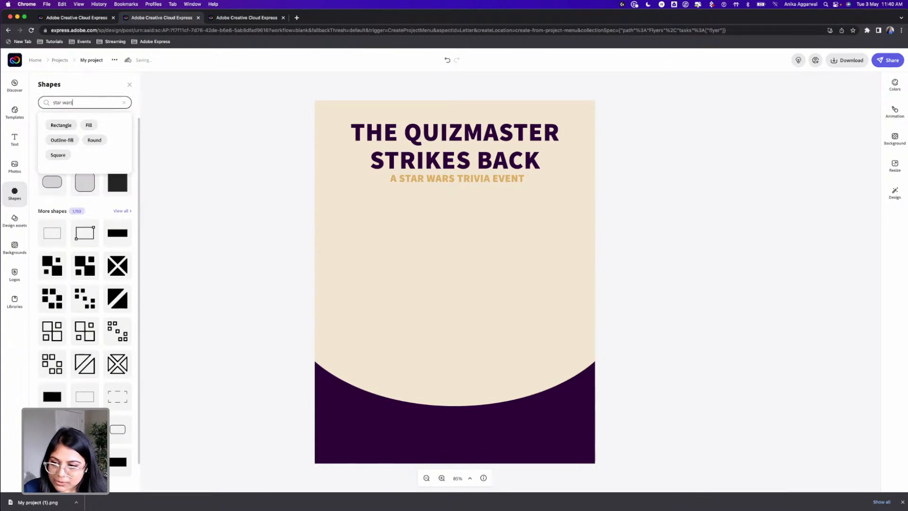
{"action": "key", "text": "Return"}
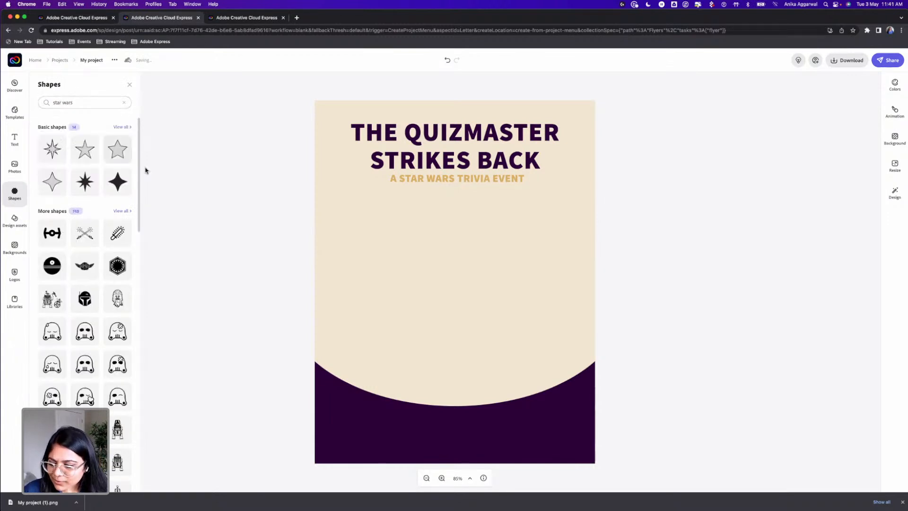
{"action": "left_click", "coordinate": [122, 211]}
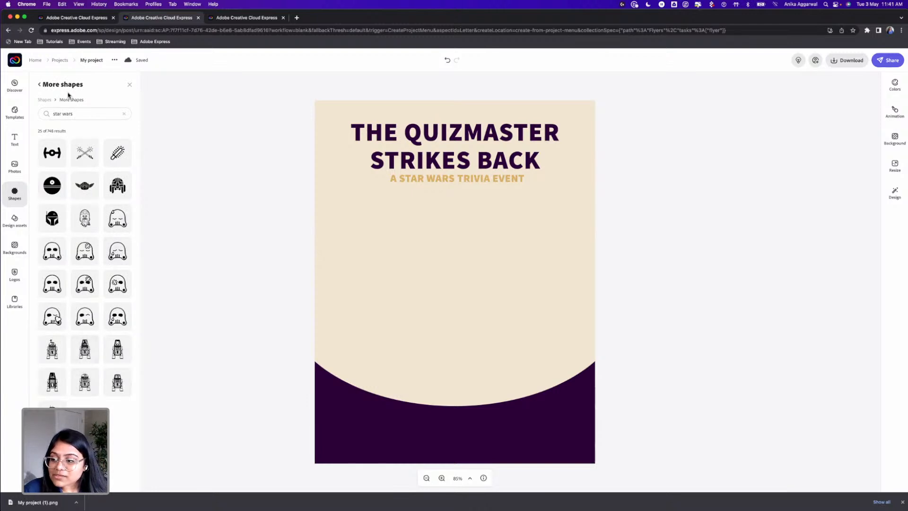
{"action": "left_click", "coordinate": [75, 114]}
{"action": "key", "text": "Return"}
{"action": "scroll", "coordinate": [94, 330], "scroll_direction": "down", "scroll_amount": 4}
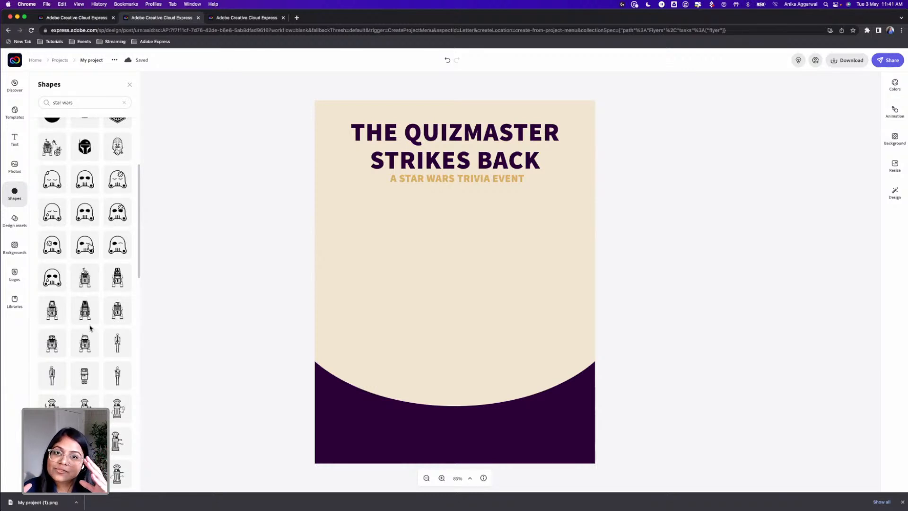
Add the many-armed droid with antennas from the Star Wars shapes and place it below the subtitle's right end
{"action": "scroll", "coordinate": [90, 328], "scroll_direction": "down", "scroll_amount": 10}
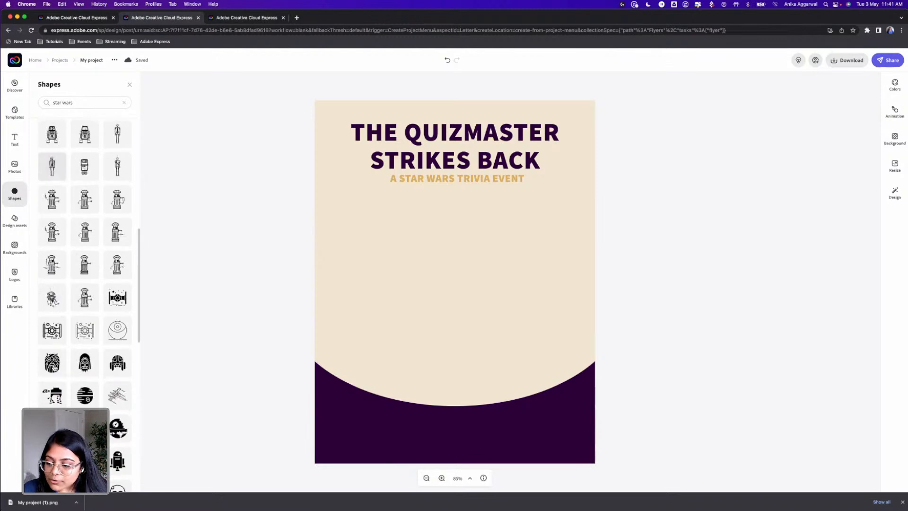
{"action": "scroll", "coordinate": [92, 317], "scroll_direction": "down", "scroll_amount": 2}
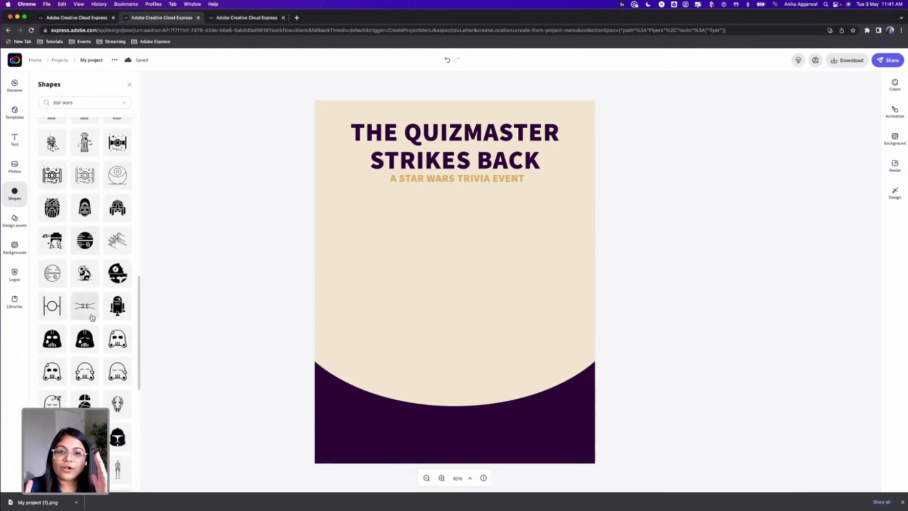
{"action": "scroll", "coordinate": [92, 317], "scroll_direction": "down", "scroll_amount": 10}
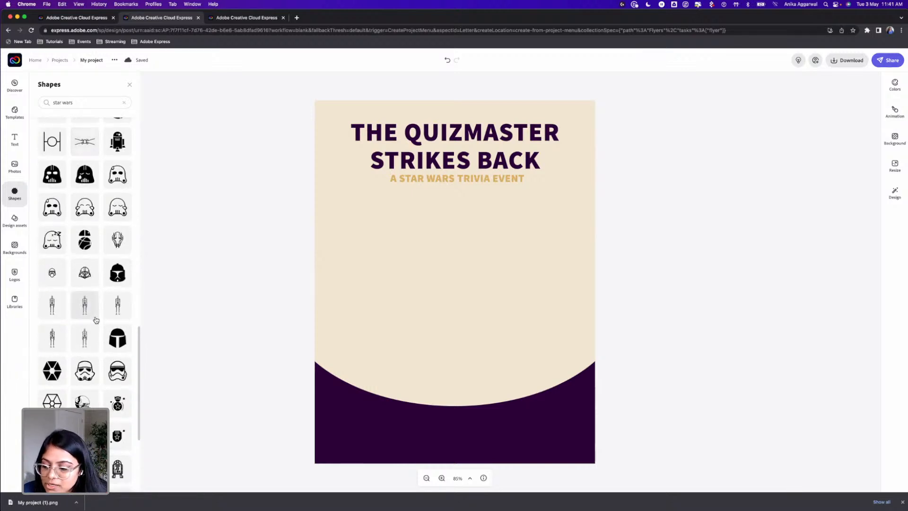
{"action": "scroll", "coordinate": [101, 332], "scroll_direction": "down", "scroll_amount": 10}
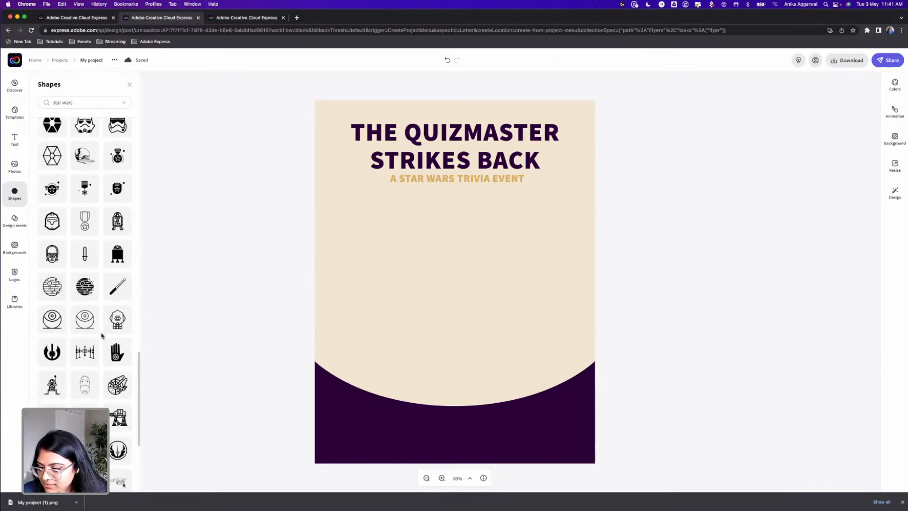
{"action": "scroll", "coordinate": [103, 336], "scroll_direction": "down", "scroll_amount": 10}
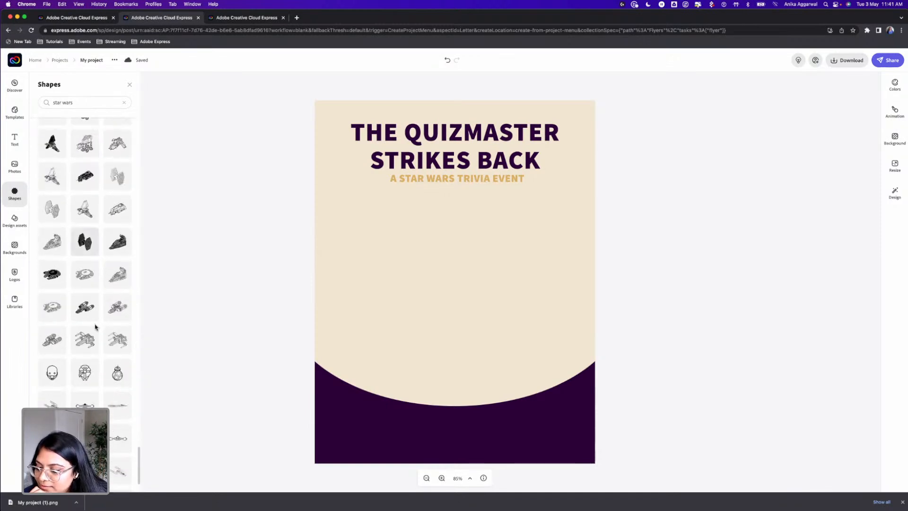
{"action": "scroll", "coordinate": [95, 326], "scroll_direction": "down", "scroll_amount": 10}
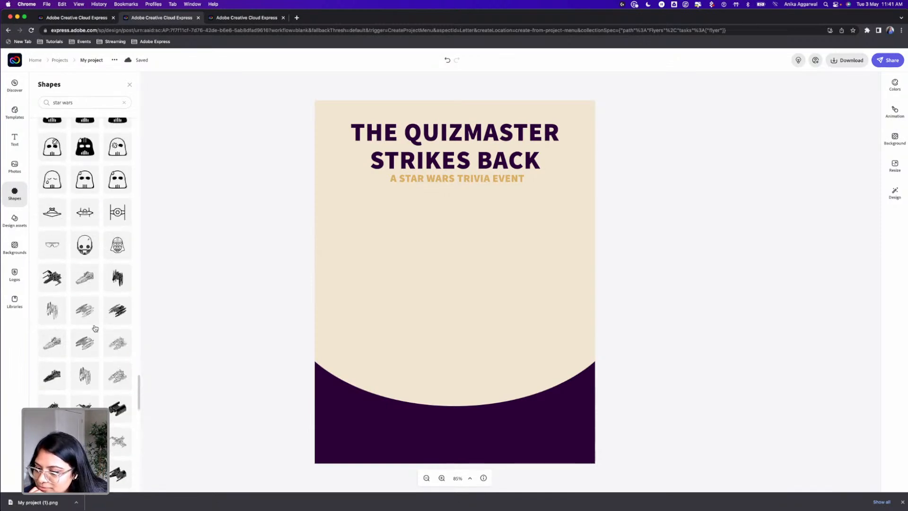
{"action": "scroll", "coordinate": [94, 328], "scroll_direction": "down", "scroll_amount": 5}
{"action": "scroll", "coordinate": [95, 327], "scroll_direction": "up", "scroll_amount": 10}
{"action": "scroll", "coordinate": [95, 328], "scroll_direction": "up", "scroll_amount": 8}
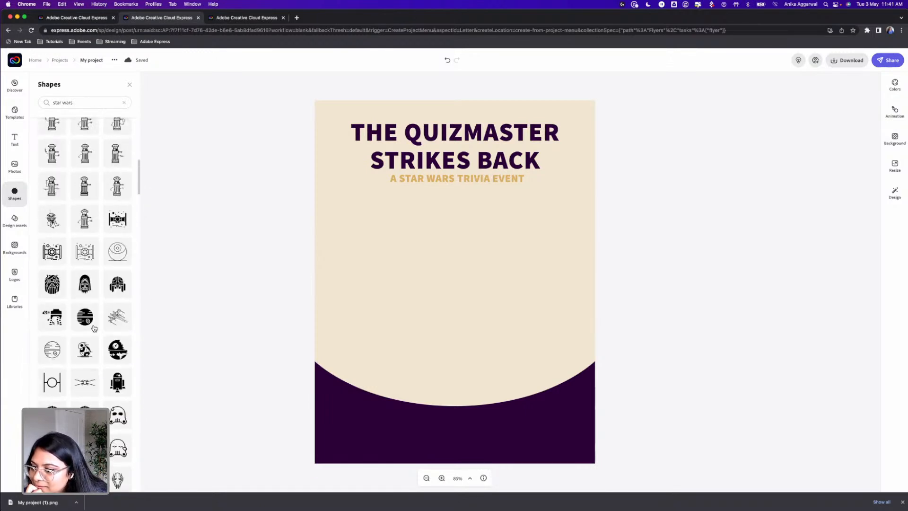
{"action": "scroll", "coordinate": [76, 313], "scroll_direction": "up", "scroll_amount": 3}
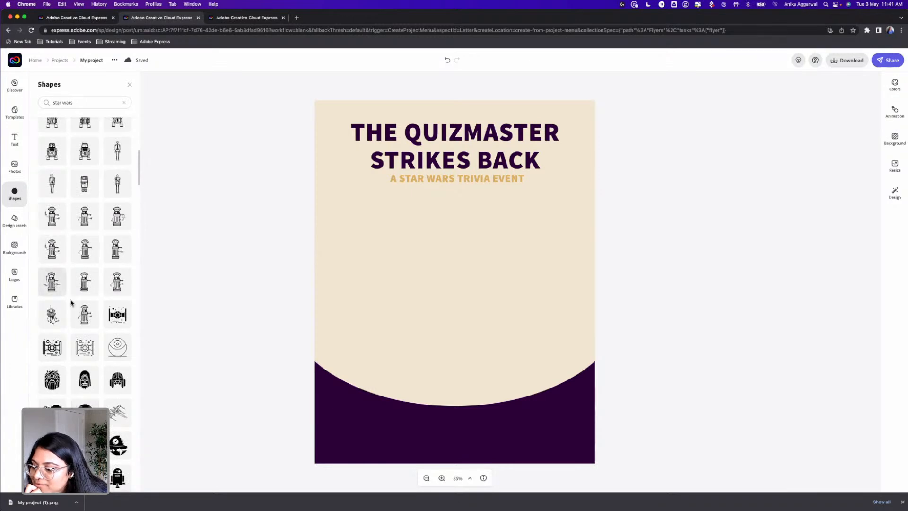
{"action": "left_click", "coordinate": [53, 314]}
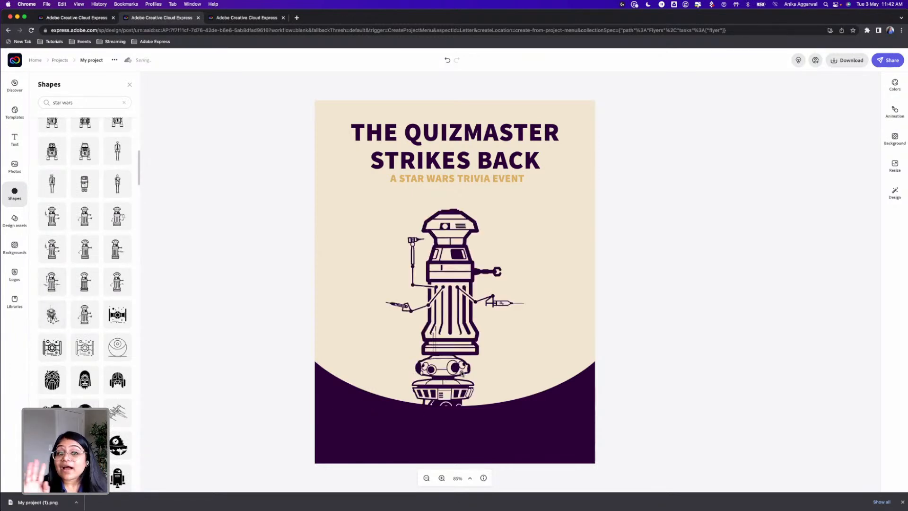
{"action": "left_click_drag", "start_coordinate": [452, 369], "coordinate": [526, 218]}
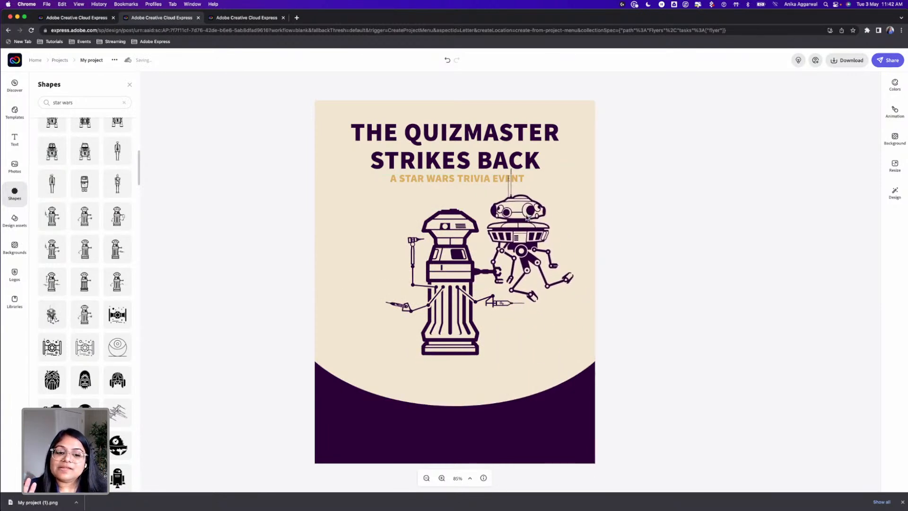
Delete the tall column-shaped droid from the centre of the flyer
{"action": "left_click", "coordinate": [495, 214]}
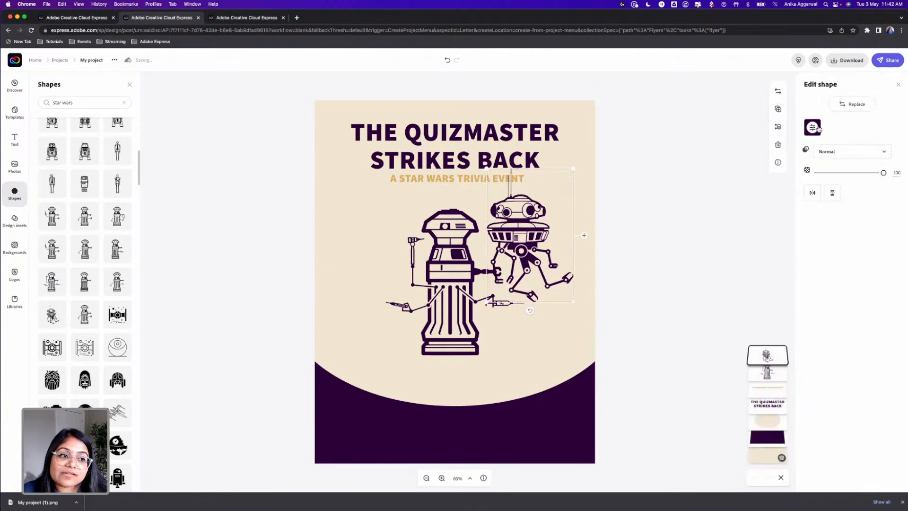
{"action": "left_click", "coordinate": [475, 227]}
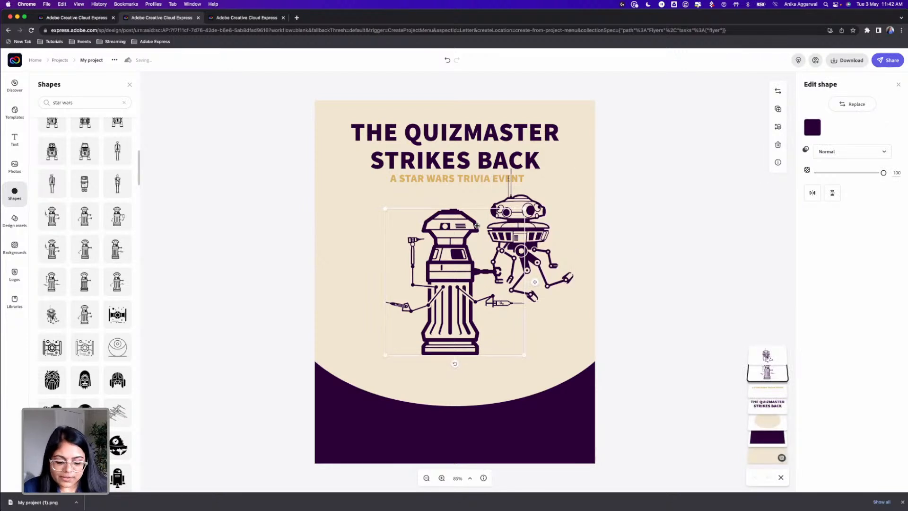
{"action": "key", "text": "Delete"}
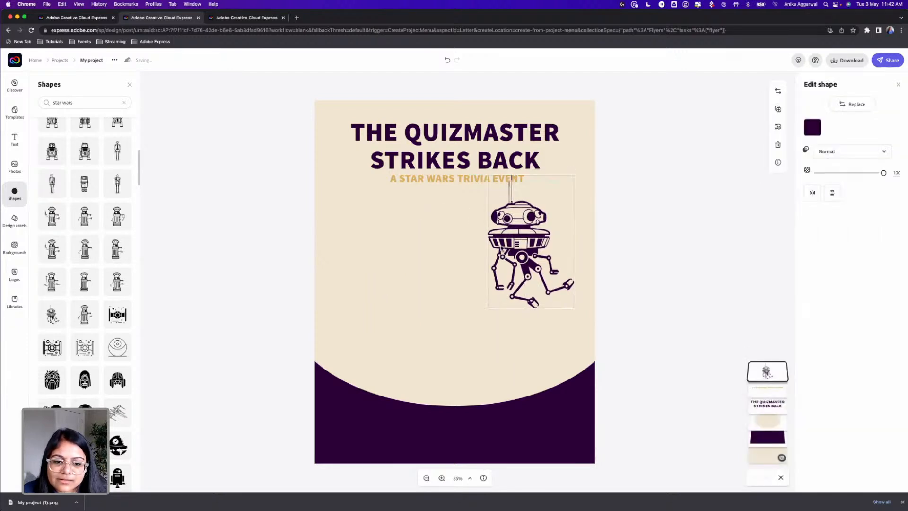
Enlarge the remaining droid and place it on the flyer's right side with its feet overlapping the curved base
{"action": "left_click_drag", "start_coordinate": [506, 212], "coordinate": [473, 271]}
{"action": "left_click", "coordinate": [811, 133]}
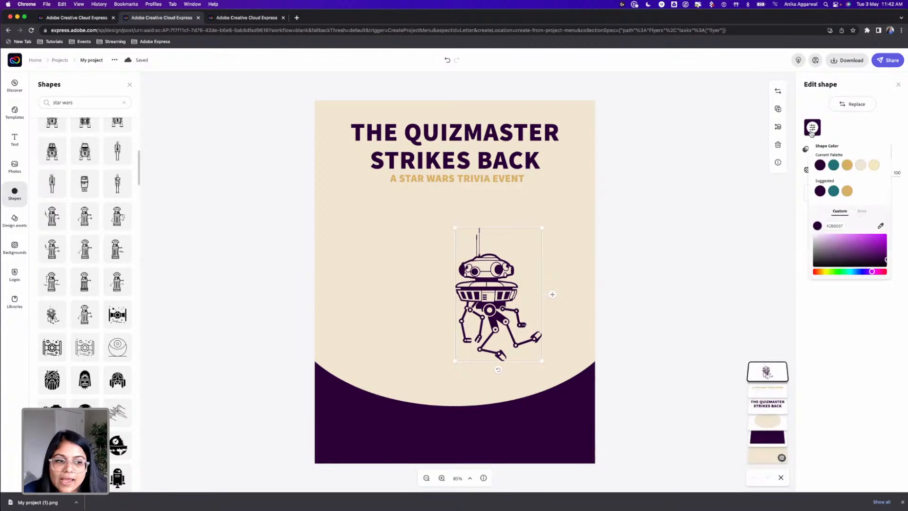
{"action": "left_click", "coordinate": [571, 265]}
{"action": "left_click_drag", "start_coordinate": [542, 229], "coordinate": [589, 155]}
{"action": "left_click_drag", "start_coordinate": [526, 255], "coordinate": [521, 297]}
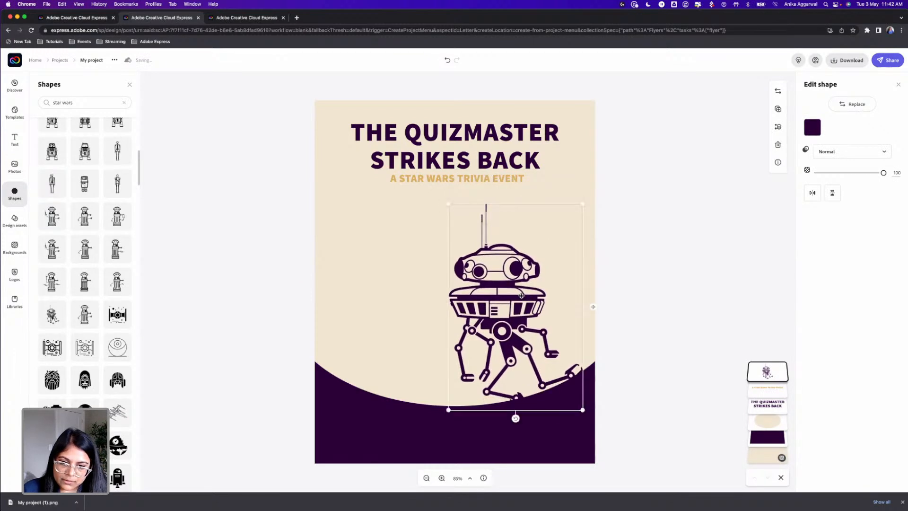
Change the fill of the dark purple base shape to the gold from the current palette
{"action": "left_click", "coordinate": [634, 286]}
{"action": "left_click", "coordinate": [362, 423]}
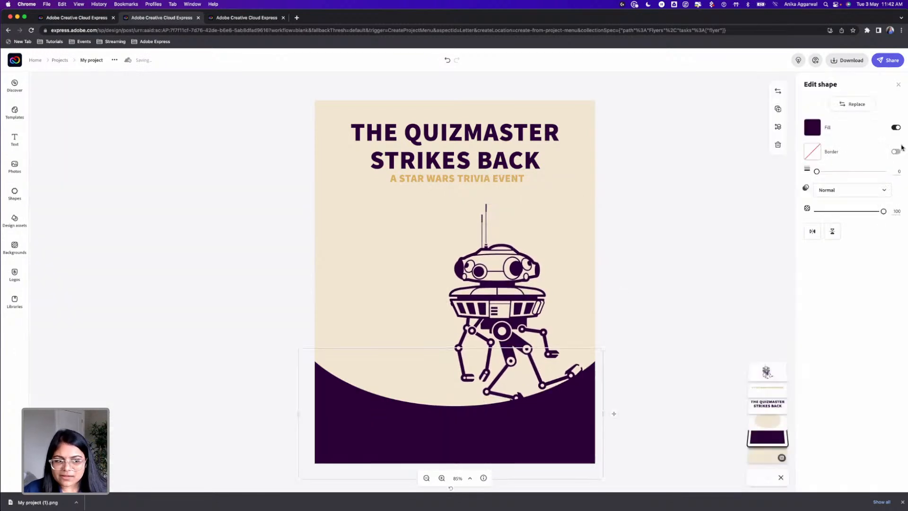
{"action": "left_click", "coordinate": [812, 127]}
{"action": "left_click", "coordinate": [847, 165]}
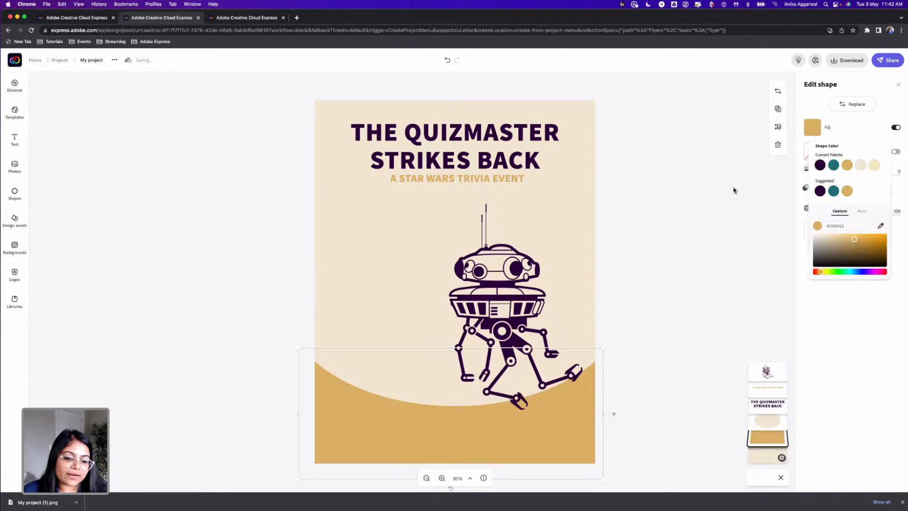
{"action": "left_click", "coordinate": [610, 287]}
{"action": "left_click", "coordinate": [640, 255]}
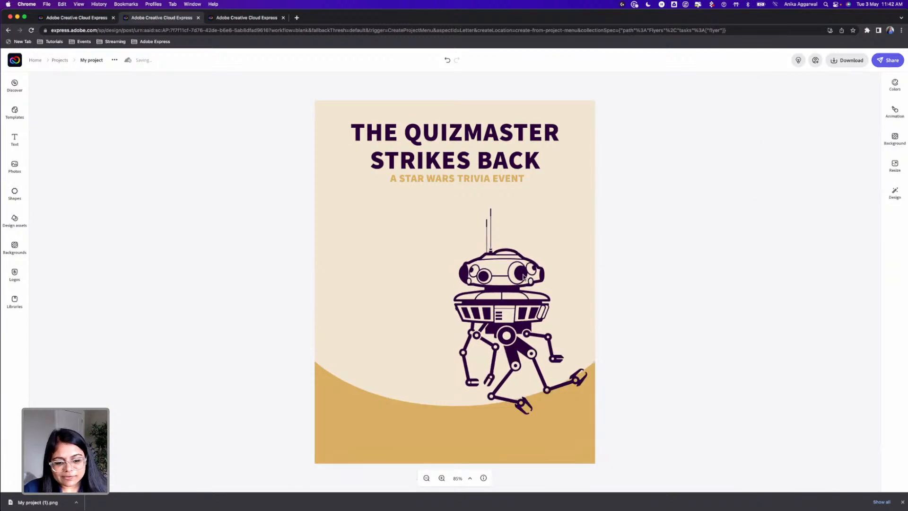
Shrink the droid slightly and nudge it closer to the flyer's right edge
{"action": "left_click", "coordinate": [500, 268]}
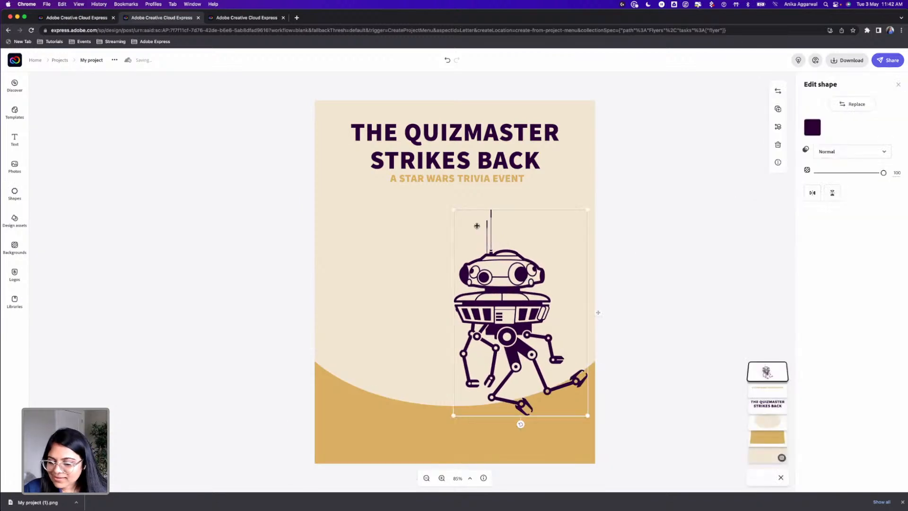
{"action": "left_click_drag", "start_coordinate": [454, 208], "coordinate": [460, 217]}
{"action": "left_click_drag", "start_coordinate": [522, 280], "coordinate": [523, 277]}
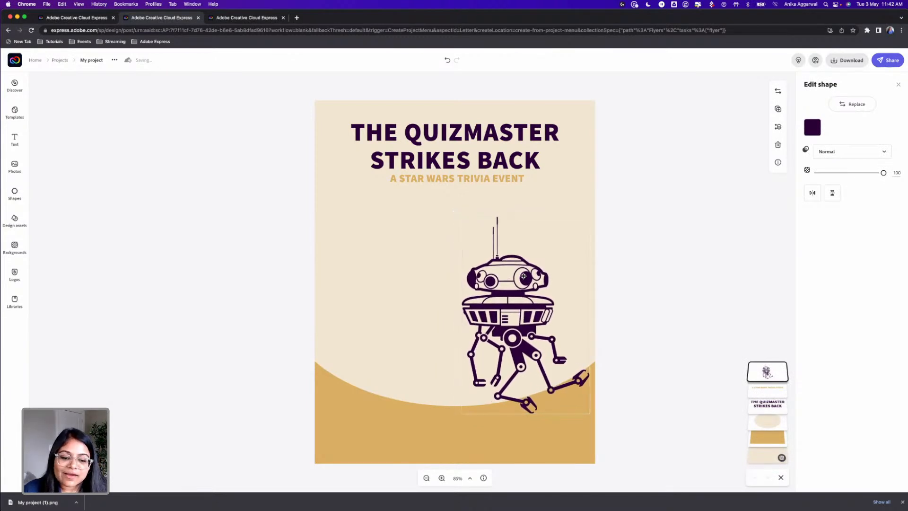
{"action": "left_click", "coordinate": [642, 263]}
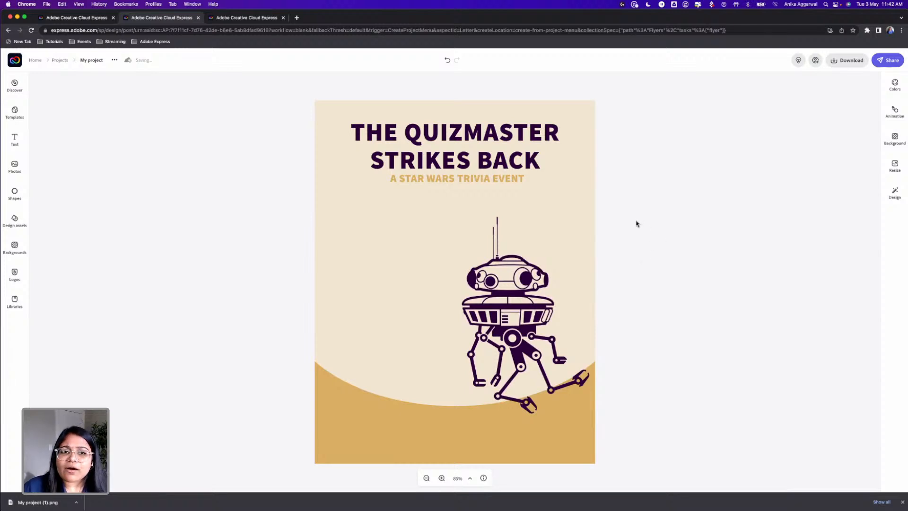
Search the shapes library for "rectangle" and look through the available rectangle shapes
{"action": "left_click", "coordinate": [15, 193]}
{"action": "double_click", "coordinate": [79, 104]}
{"action": "key", "text": "super+a"}
{"action": "type", "text": "rect"}
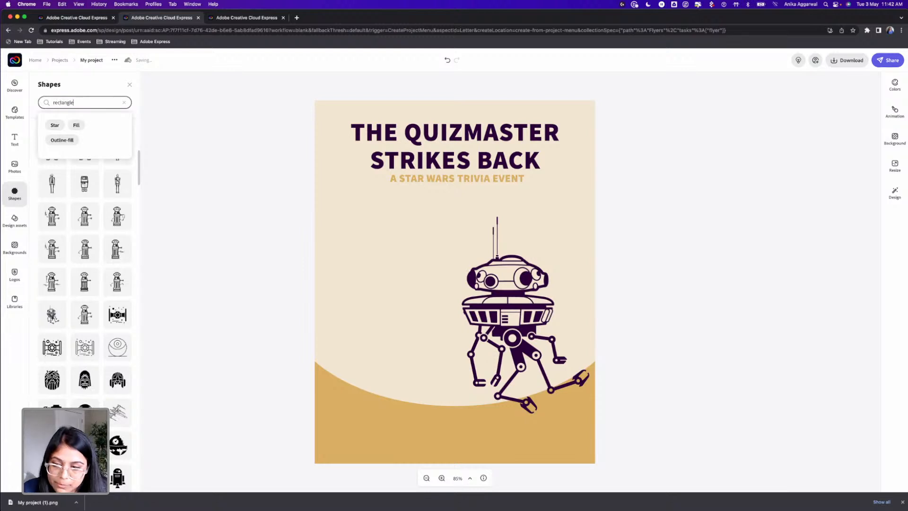
{"action": "key", "text": "Return"}
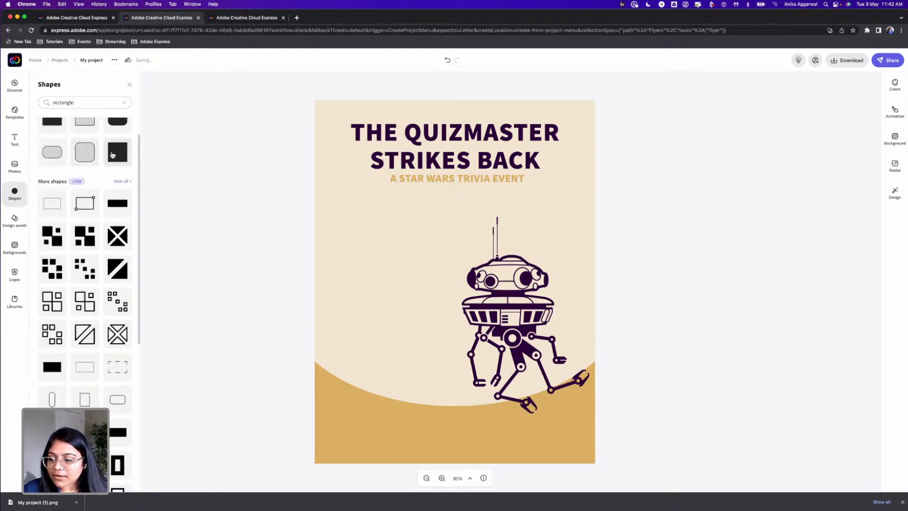
{"action": "scroll", "coordinate": [99, 305], "scroll_direction": "down", "scroll_amount": 10}
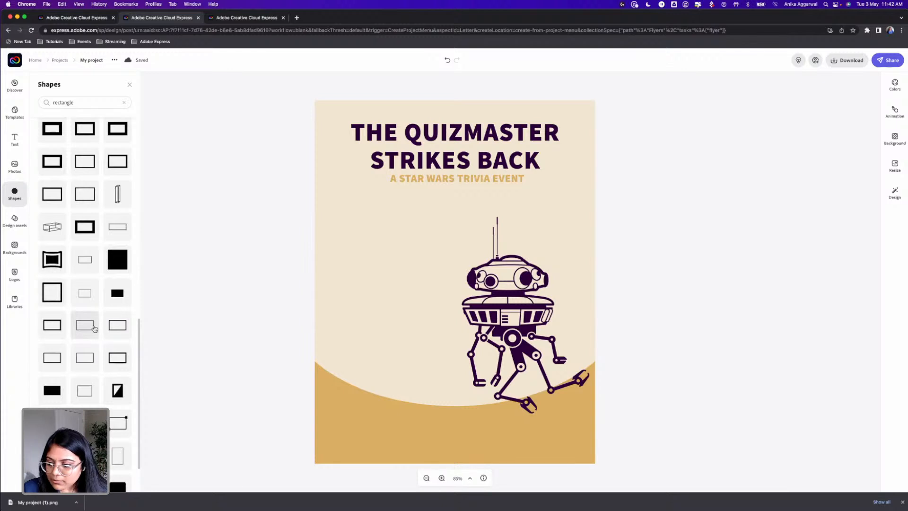
{"action": "scroll", "coordinate": [95, 331], "scroll_direction": "up", "scroll_amount": 10}
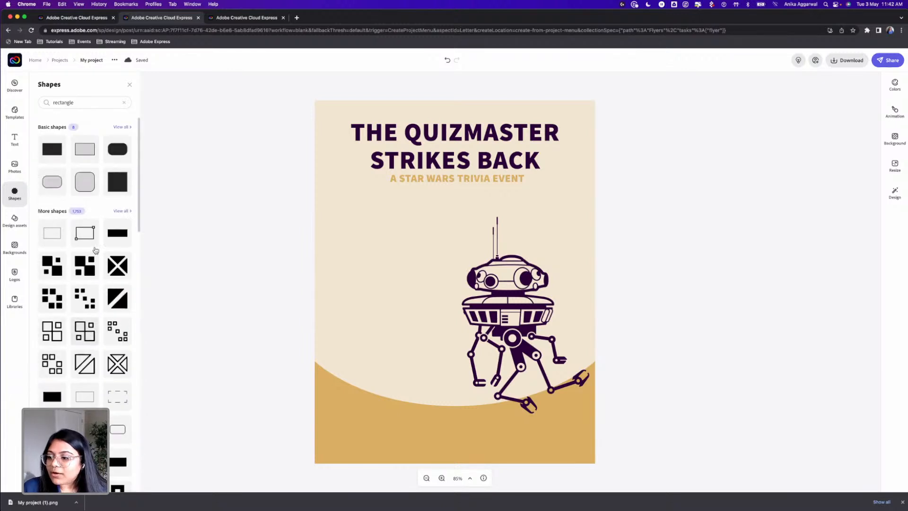
Clear the rectangle search in the basic shapes and open the Geometric category
{"action": "left_click", "coordinate": [122, 127]}
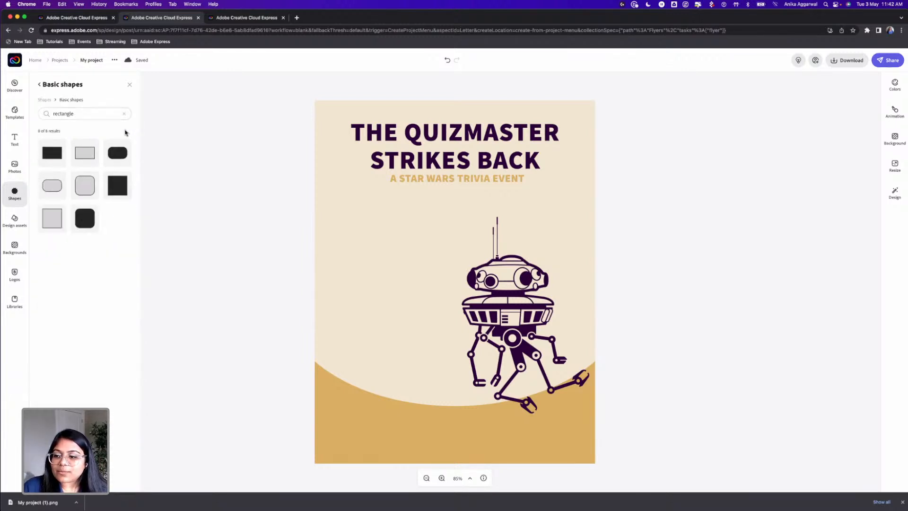
{"action": "left_click", "coordinate": [123, 114]}
{"action": "scroll", "coordinate": [92, 244], "scroll_direction": "down", "scroll_amount": 3}
{"action": "scroll", "coordinate": [92, 244], "scroll_direction": "down", "scroll_amount": 3}
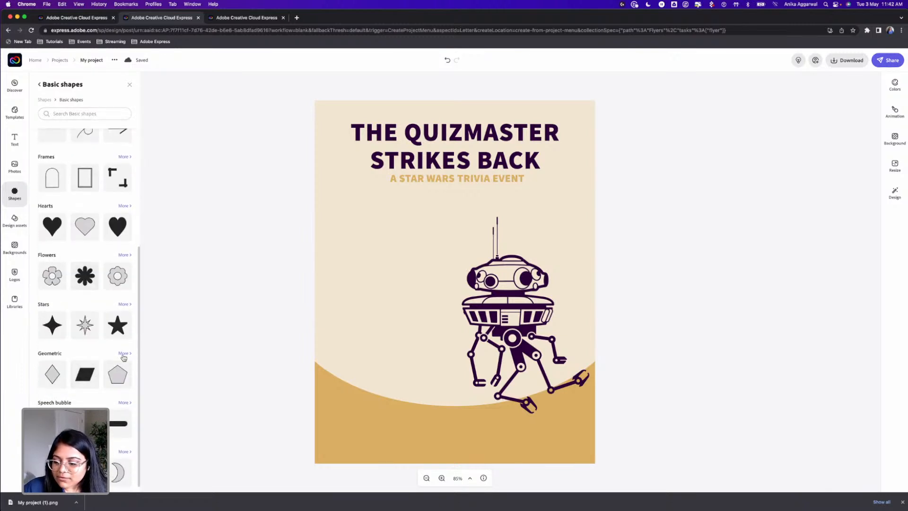
{"action": "left_click", "coordinate": [123, 354]}
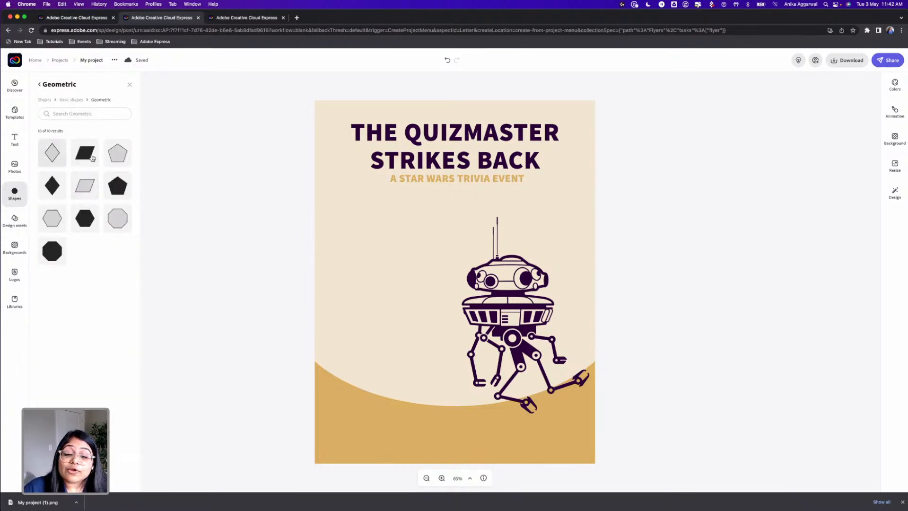
Try a pentagon, a bordered parallelogram and an octagon on the flyer, and delete all three shapes
{"action": "left_click", "coordinate": [117, 153]}
{"action": "left_click", "coordinate": [85, 184]}
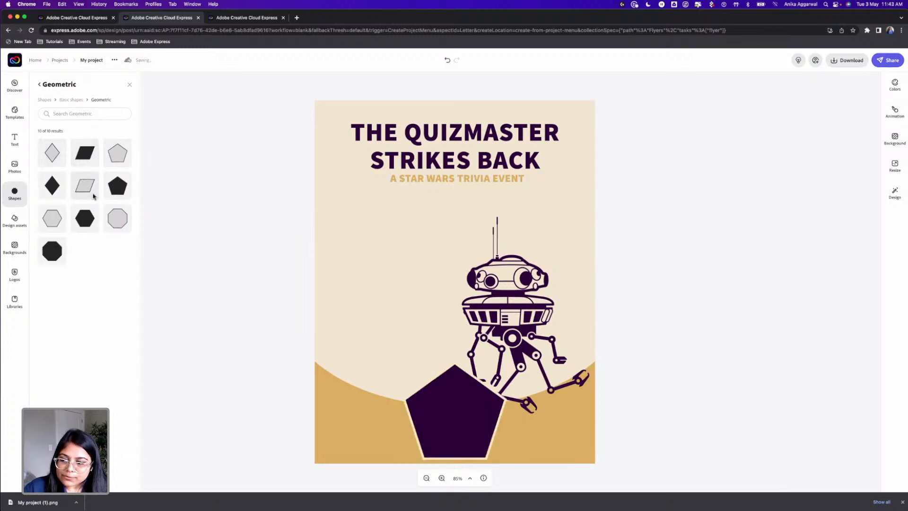
{"action": "left_click", "coordinate": [53, 253]}
{"action": "left_click_drag", "start_coordinate": [408, 323], "coordinate": [348, 325]}
{"action": "left_click_drag", "start_coordinate": [450, 404], "coordinate": [439, 387]}
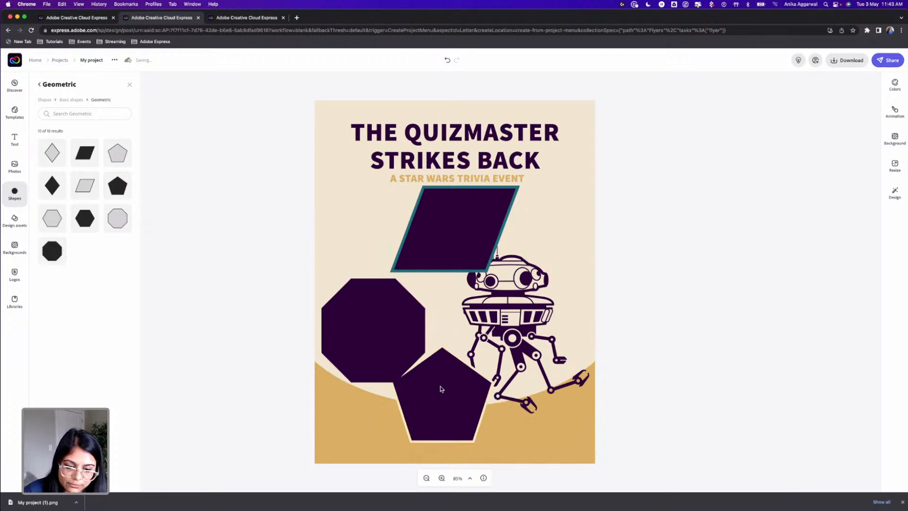
{"action": "key", "text": "Delete"}
{"action": "left_click", "coordinate": [379, 335]}
{"action": "key", "text": "Delete"}
{"action": "left_click", "coordinate": [454, 242]}
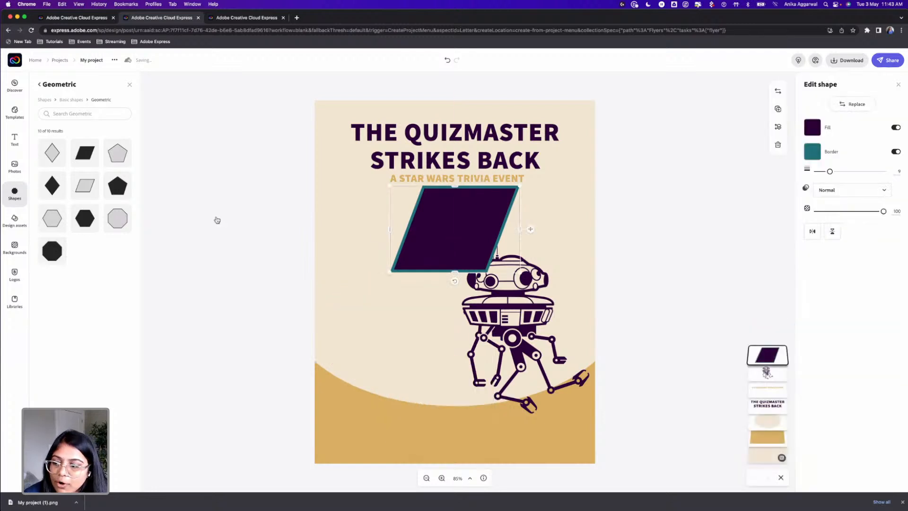
{"action": "key", "text": "Delete"}
Add a borderless parallelogram stretched into a banner below the subtitle and past the flyer's left edge, and nudge the droid slightly right
{"action": "left_click", "coordinate": [81, 161]}
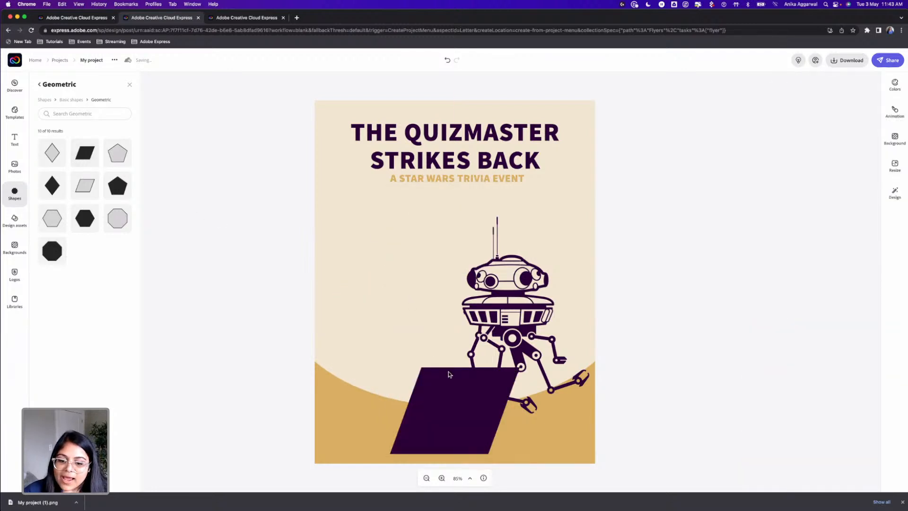
{"action": "left_click_drag", "start_coordinate": [453, 407], "coordinate": [368, 240]}
{"action": "left_click_drag", "start_coordinate": [428, 289], "coordinate": [471, 227]}
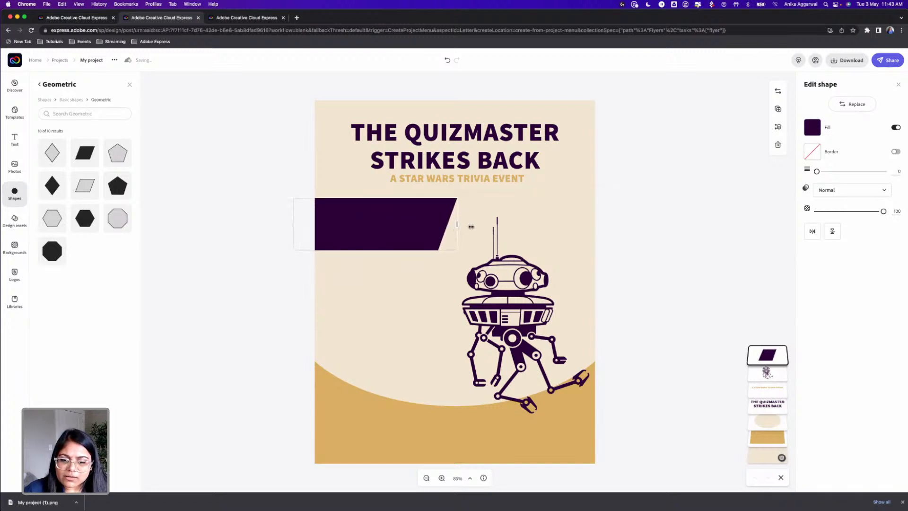
{"action": "left_click", "coordinate": [541, 217]}
{"action": "left_click", "coordinate": [693, 269]}
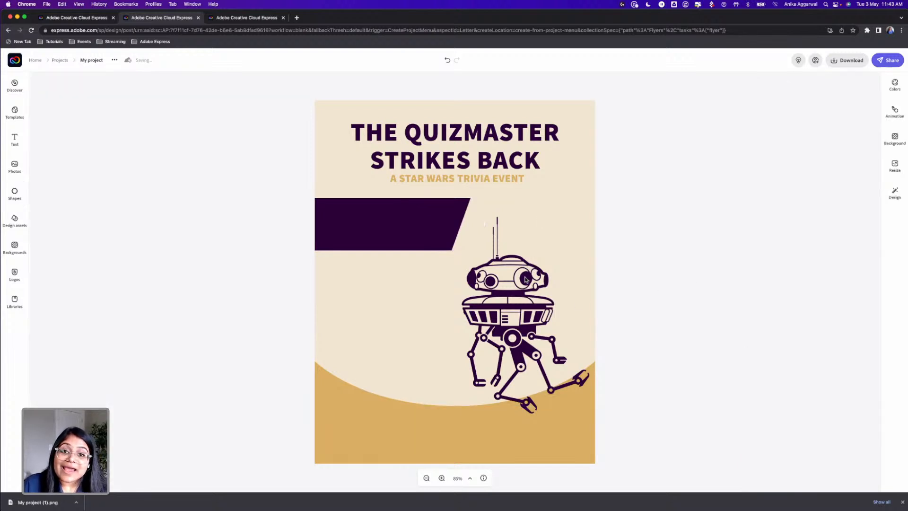
{"action": "left_click_drag", "start_coordinate": [526, 279], "coordinate": [528, 278]}
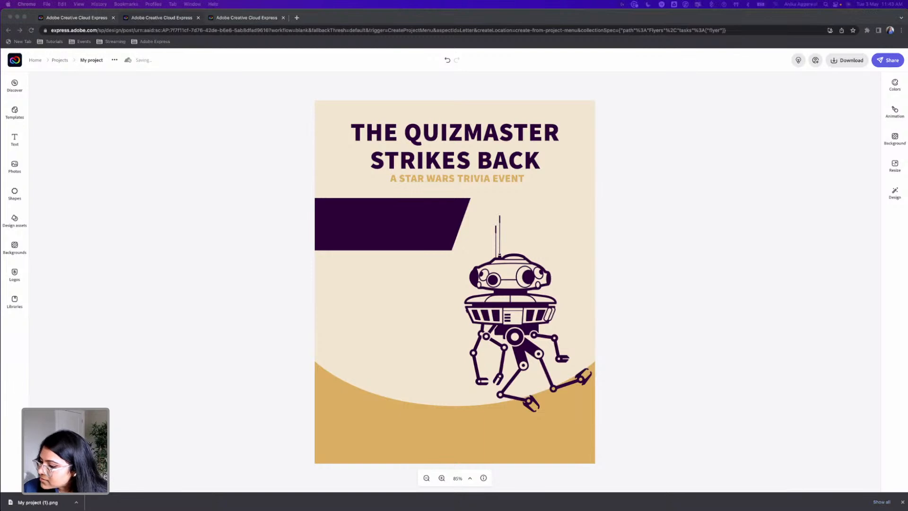
Try the Red Brick Shack logo image on the left side of the gold base
{"action": "left_click_drag", "start_coordinate": [52, 329], "coordinate": [368, 420]}
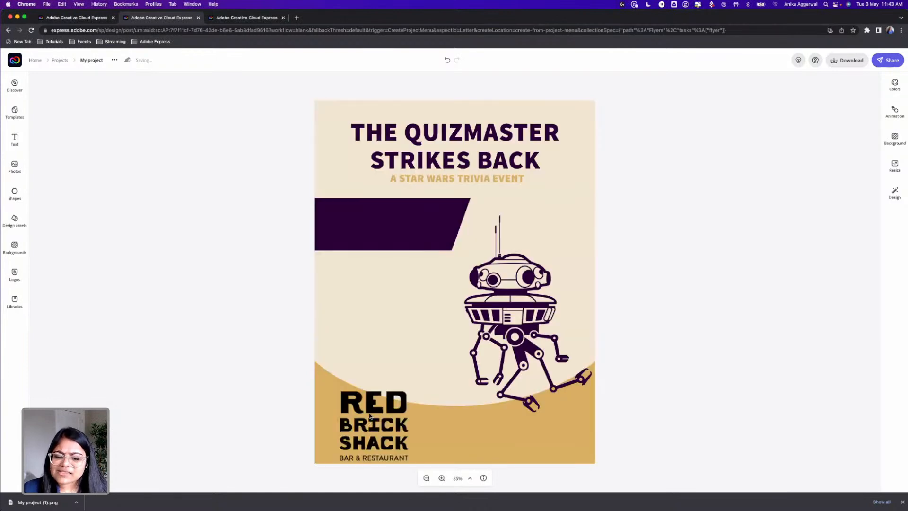
{"action": "left_click", "coordinate": [371, 411]}
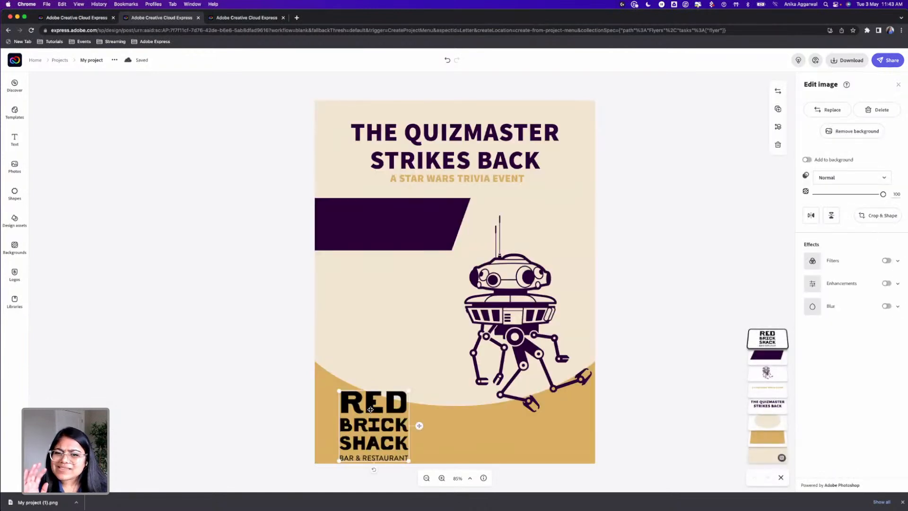
{"action": "left_click_drag", "start_coordinate": [378, 399], "coordinate": [375, 383]}
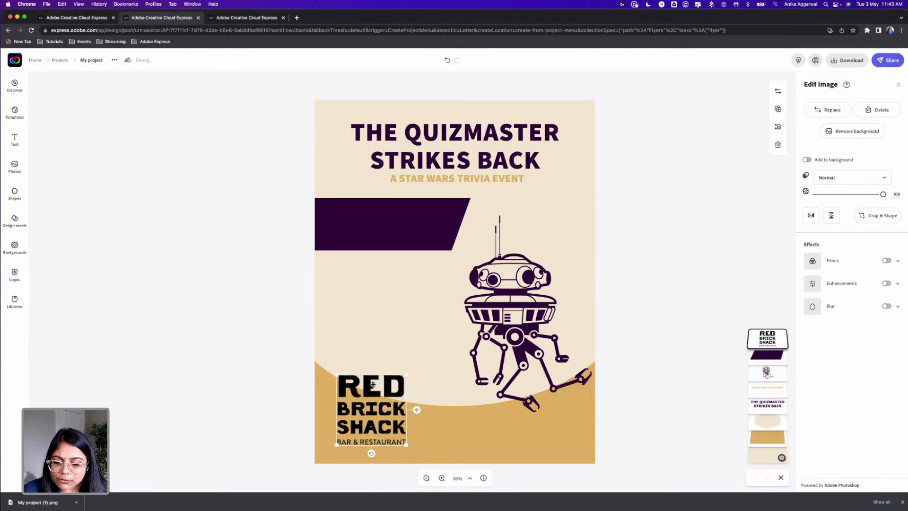
Replace the Red Brick Shack logo with the RPC Red Penny Club logo from the StarWars library, shrunk and placed at the base's left
{"action": "left_click", "coordinate": [15, 301]}
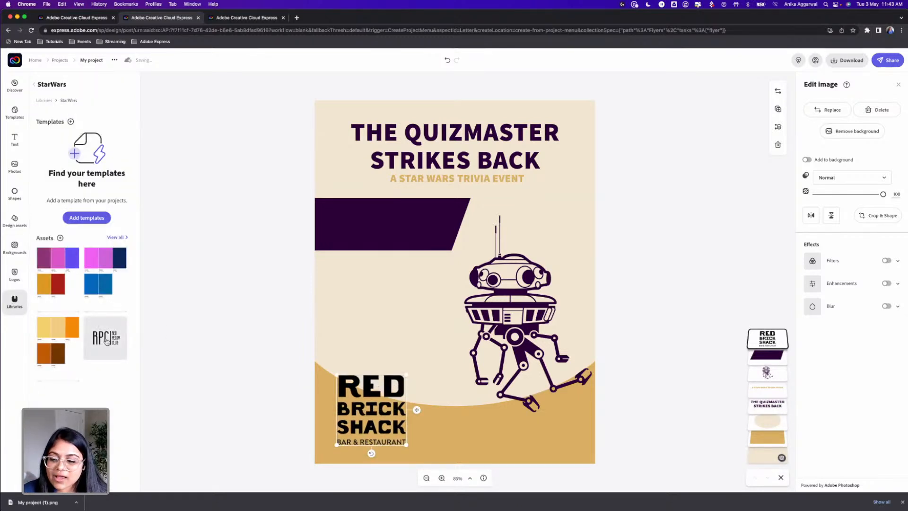
{"action": "left_click", "coordinate": [87, 323]}
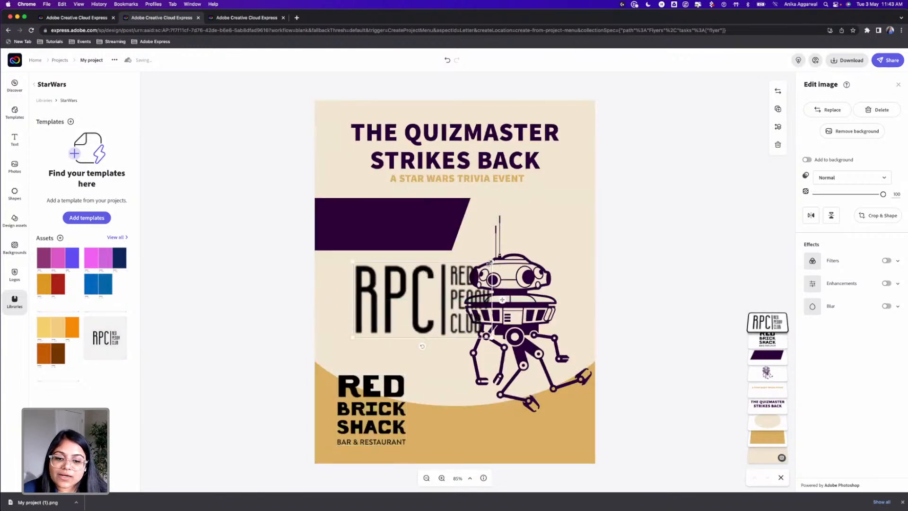
{"action": "left_click_drag", "start_coordinate": [488, 263], "coordinate": [400, 312]}
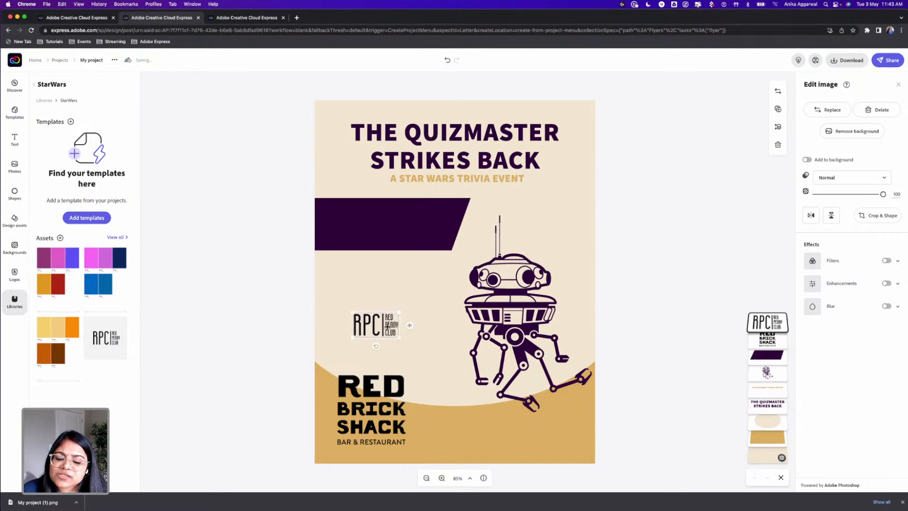
{"action": "left_click", "coordinate": [391, 391]}
{"action": "key", "text": "Delete"}
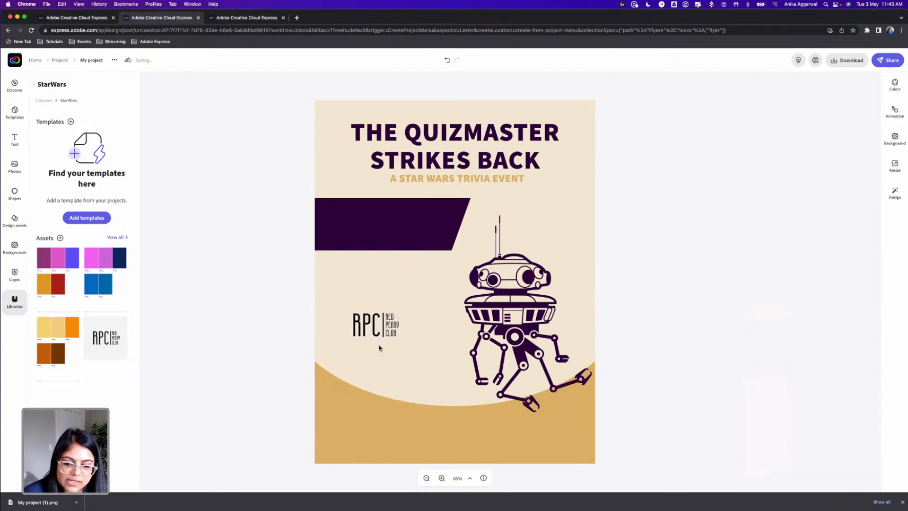
{"action": "left_click_drag", "start_coordinate": [369, 321], "coordinate": [352, 428]}
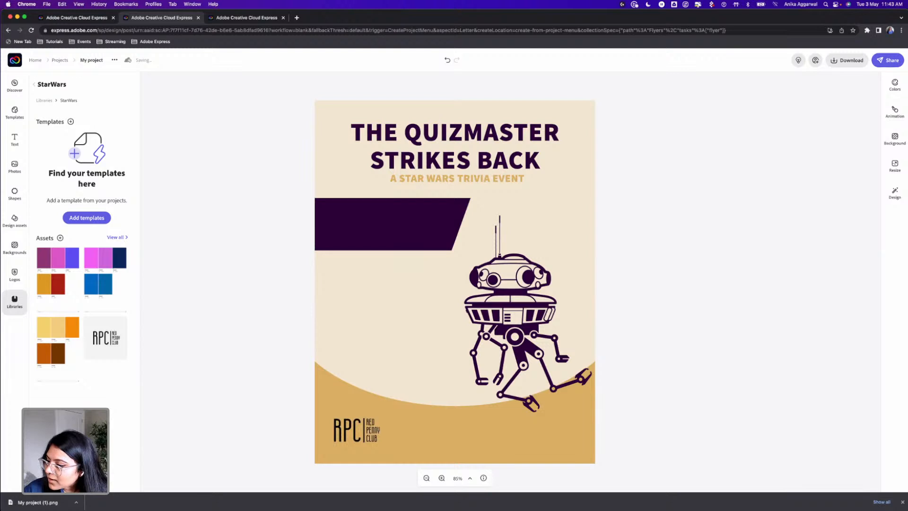
Apply the Duotone filter to the RPC logo with the current palette's dark purple as the shadows color
{"action": "left_click", "coordinate": [355, 430]}
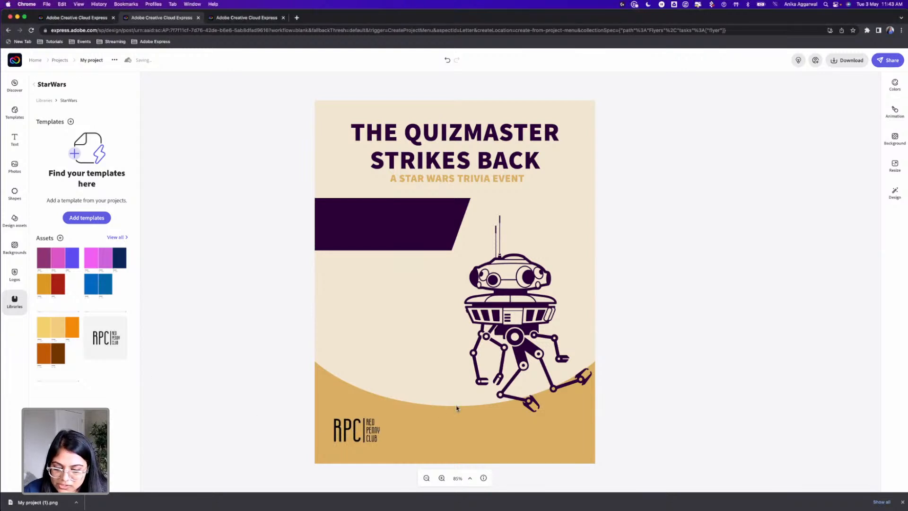
{"action": "left_click", "coordinate": [378, 431]}
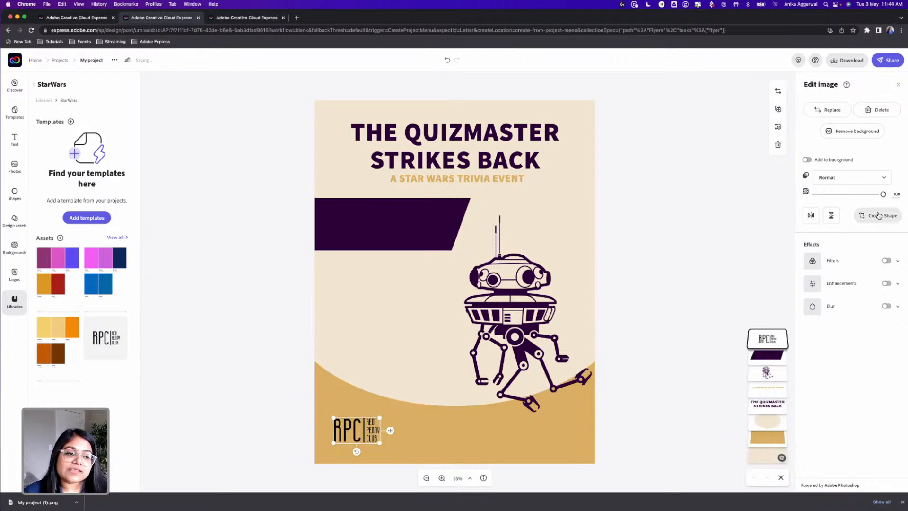
{"action": "left_click", "coordinate": [886, 262]}
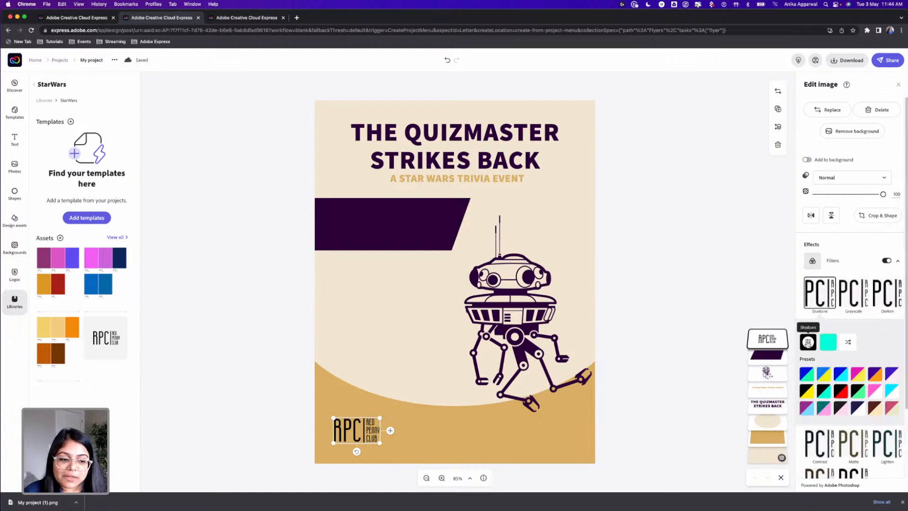
{"action": "left_click", "coordinate": [807, 342]}
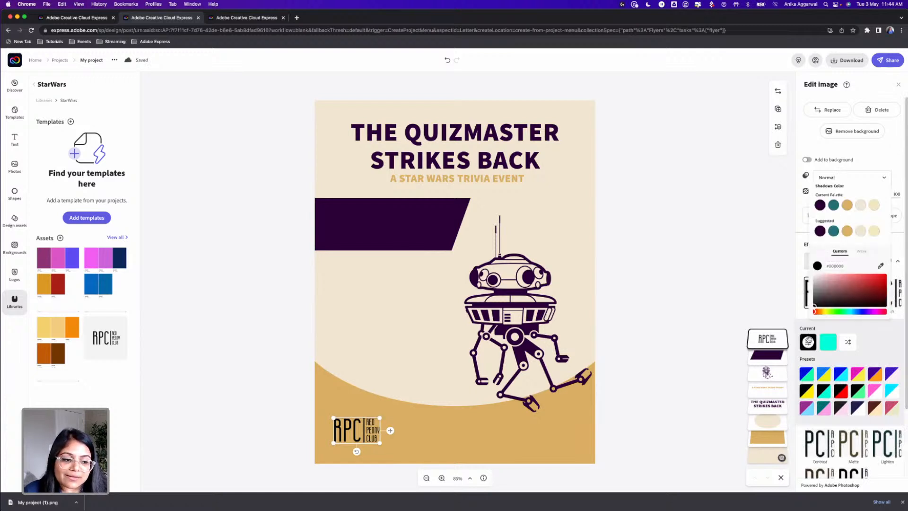
{"action": "left_click", "coordinate": [820, 205]}
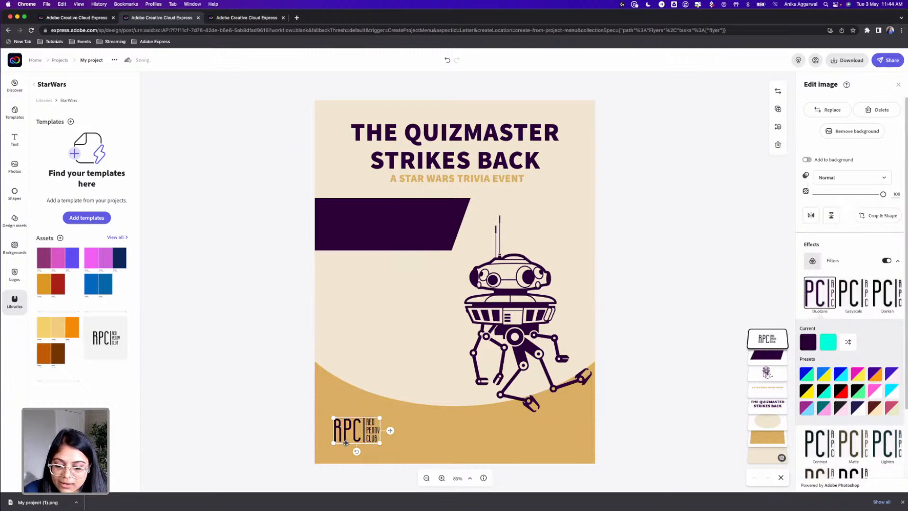
{"action": "scroll", "coordinate": [347, 442], "scroll_direction": "up", "scroll_amount": 2}
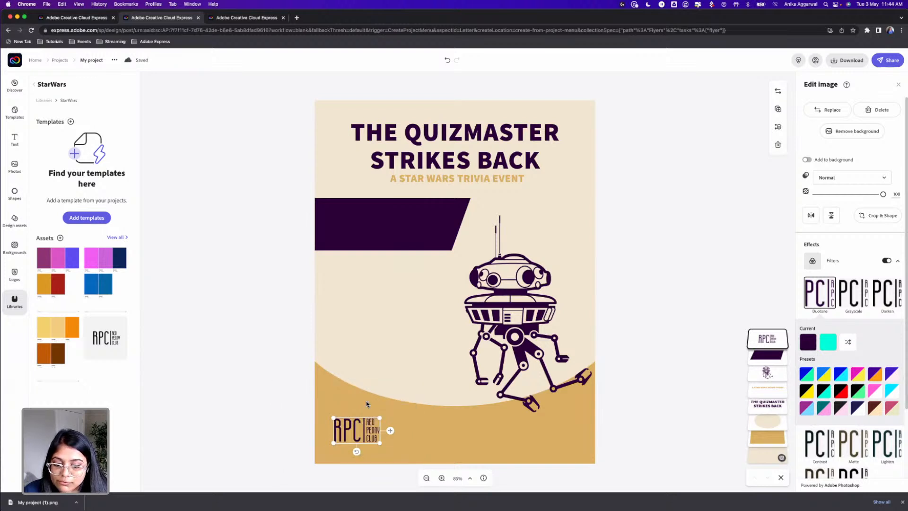
{"action": "left_click", "coordinate": [672, 218]}
Search the whole shapes library for "star trek", look through the shapes, and clear the search
{"action": "left_click", "coordinate": [404, 214]}
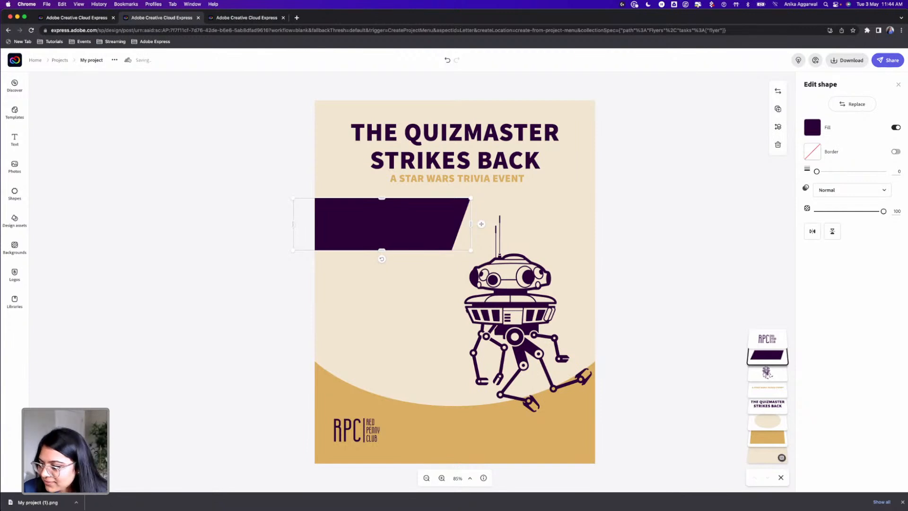
{"action": "left_click", "coordinate": [15, 194]}
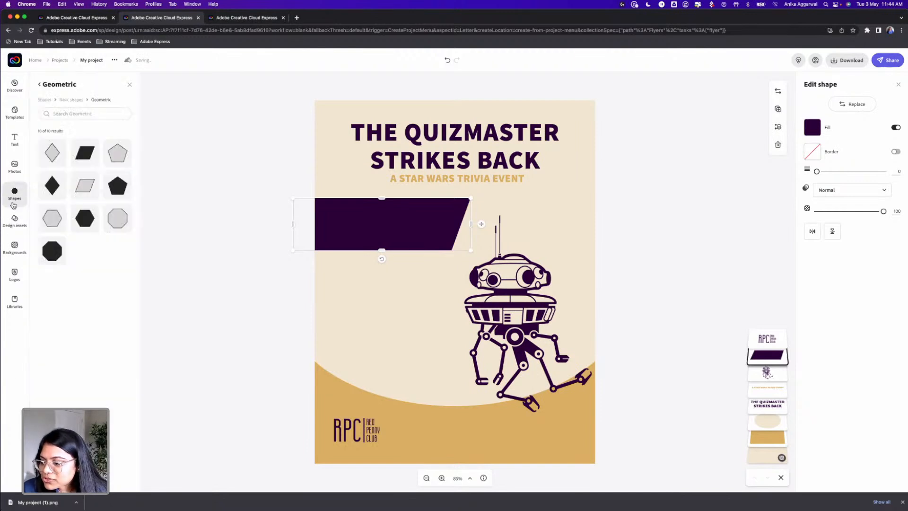
{"action": "left_click", "coordinate": [67, 114]}
{"action": "type", "text": "star"}
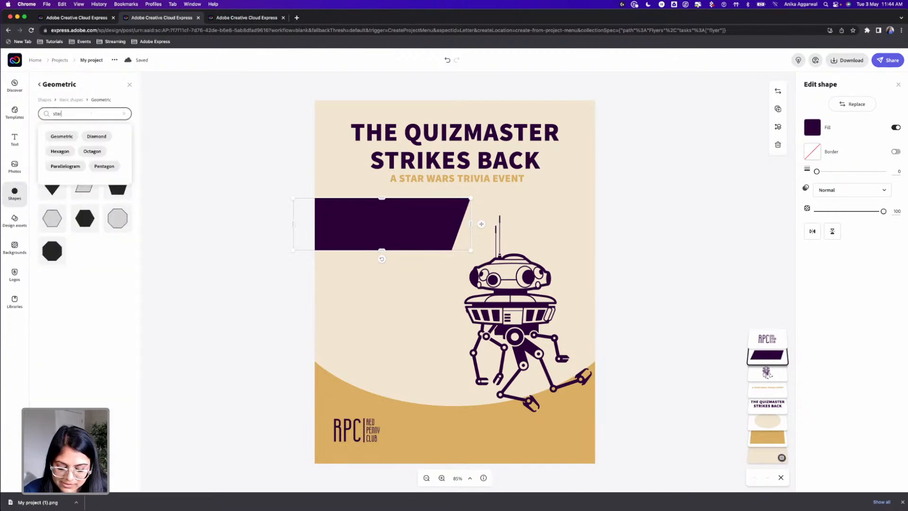
{"action": "type", "text": " trek"}
{"action": "key", "text": "Return"}
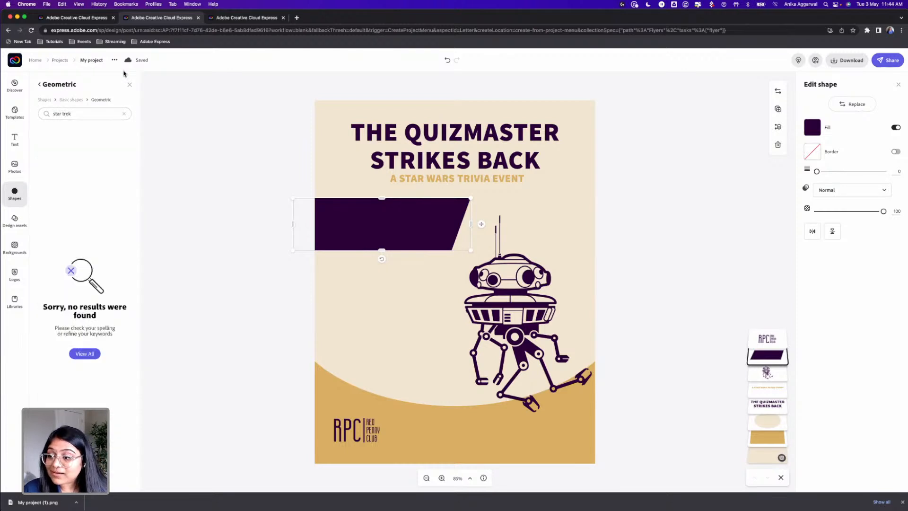
{"action": "left_click", "coordinate": [45, 100]}
{"action": "scroll", "coordinate": [86, 284], "scroll_direction": "down", "scroll_amount": 2}
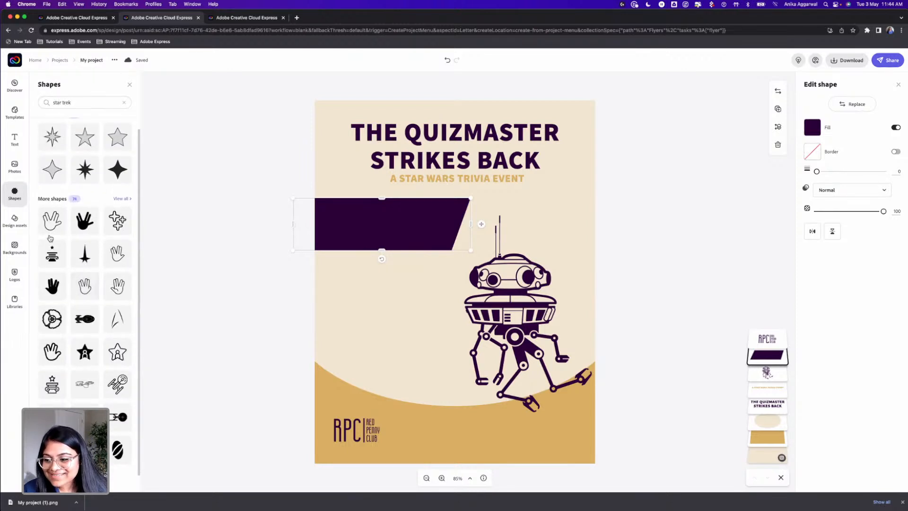
{"action": "left_click", "coordinate": [123, 103]}
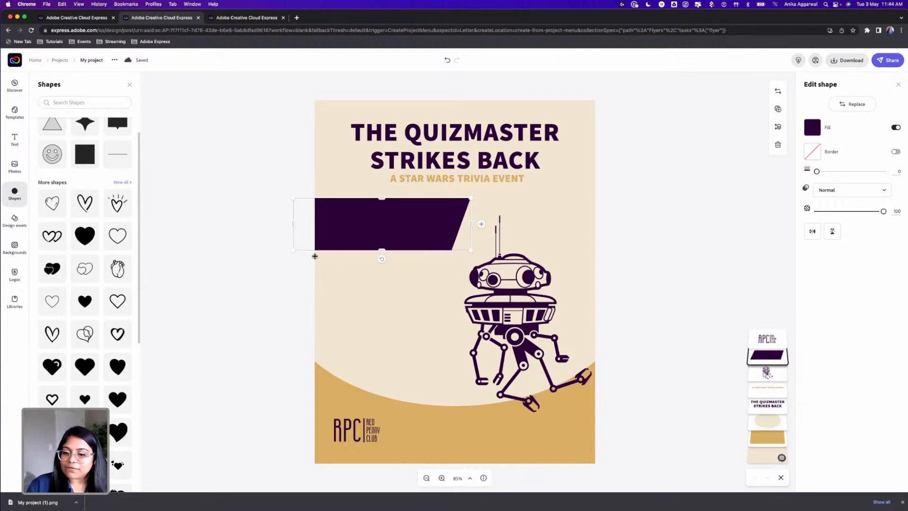
Shrink the dark purple banner slightly, keeping it against the flyer's left edge below the subtitle
{"action": "left_click", "coordinate": [274, 228]}
{"action": "left_click", "coordinate": [437, 232]}
{"action": "left_click_drag", "start_coordinate": [471, 252], "coordinate": [455, 243]}
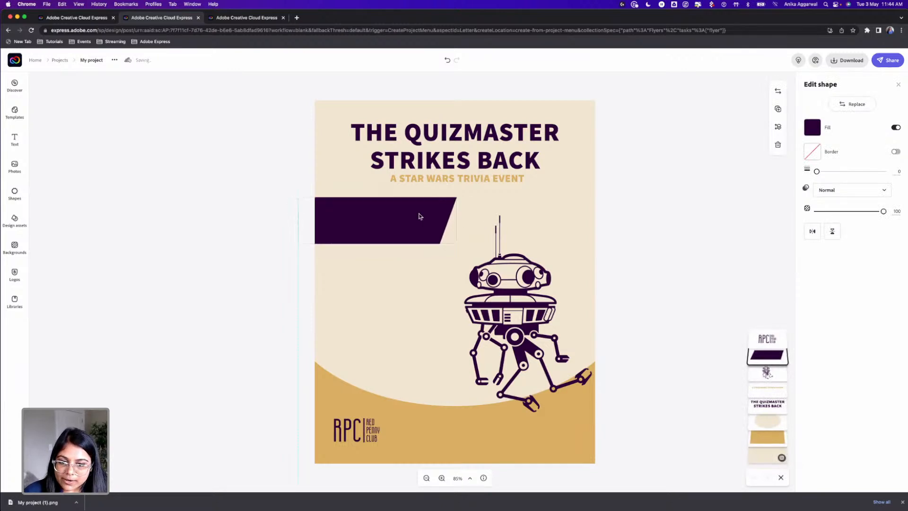
{"action": "left_click", "coordinate": [392, 285]}
{"action": "left_click", "coordinate": [267, 345]}
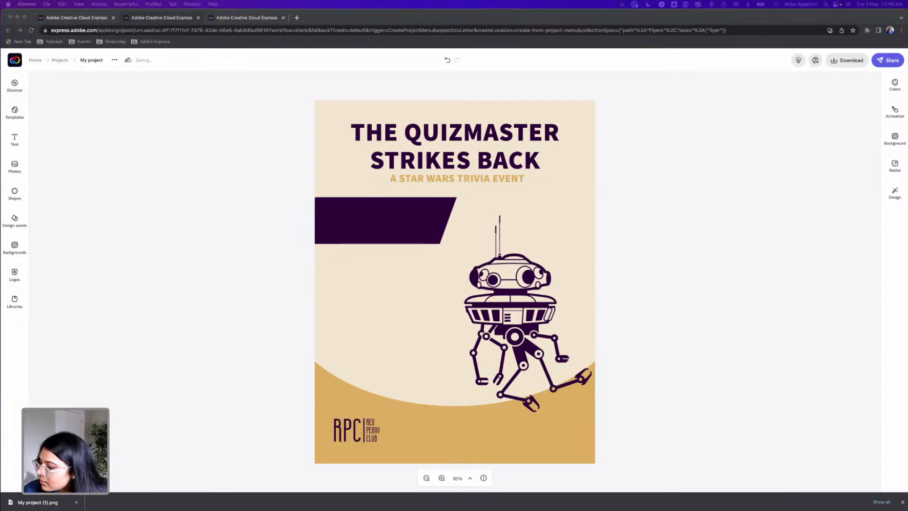
Add the text "7PM" and place it at a small size on the right side of the gold base
{"action": "left_click", "coordinate": [14, 140]}
{"action": "left_click", "coordinate": [92, 103]}
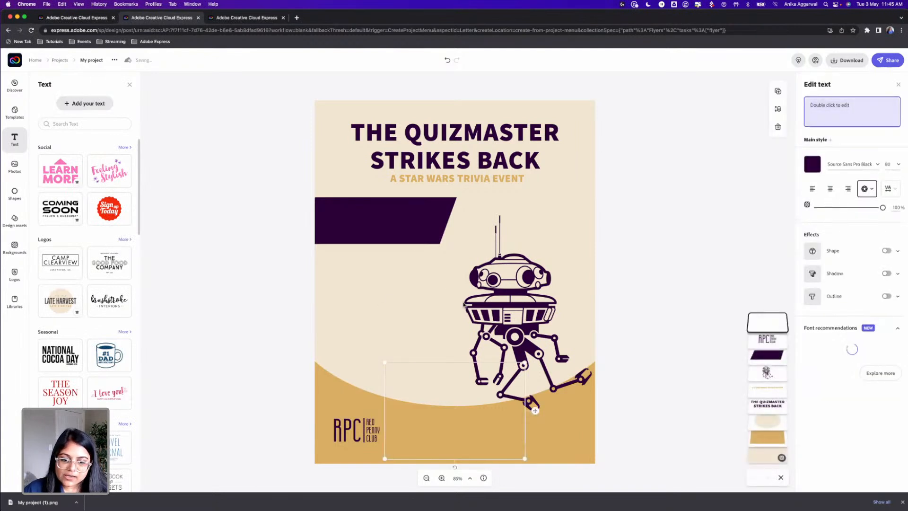
{"action": "type", "text": "7PM"}
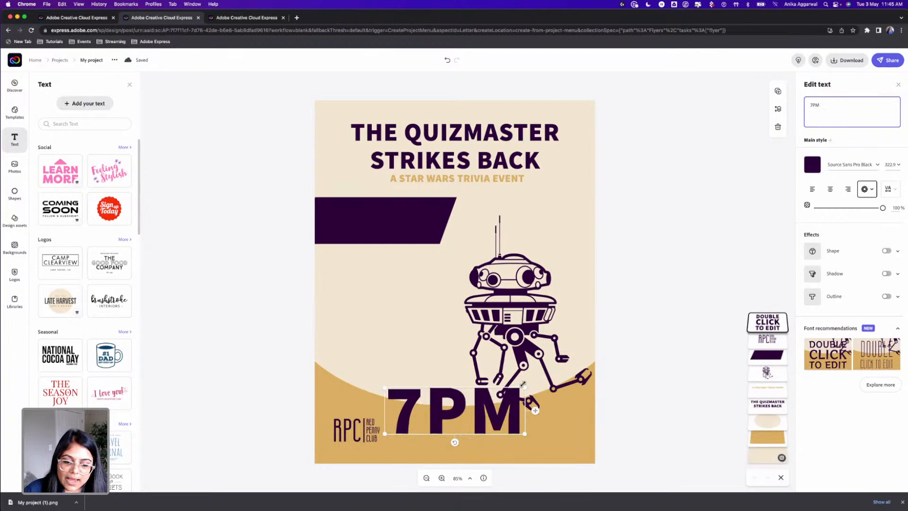
{"action": "left_click_drag", "start_coordinate": [523, 385], "coordinate": [537, 434]}
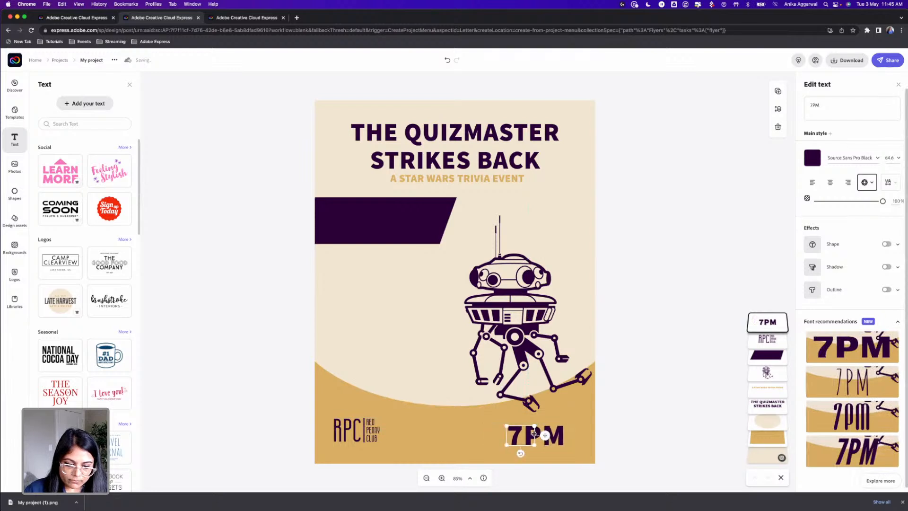
Add the text "JOIN THE CLUB", shrink it, and place it on the left side of the flyer just above the gold base
{"action": "left_click", "coordinate": [610, 416]}
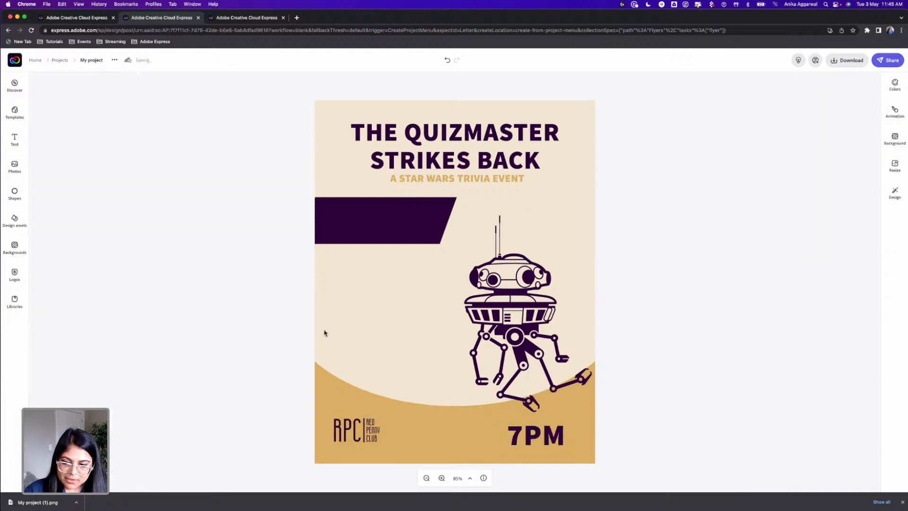
{"action": "left_click", "coordinate": [546, 442]}
{"action": "left_click", "coordinate": [14, 139]}
{"action": "left_click", "coordinate": [72, 105]}
{"action": "type", "text": "JOIN THE CLUB"}
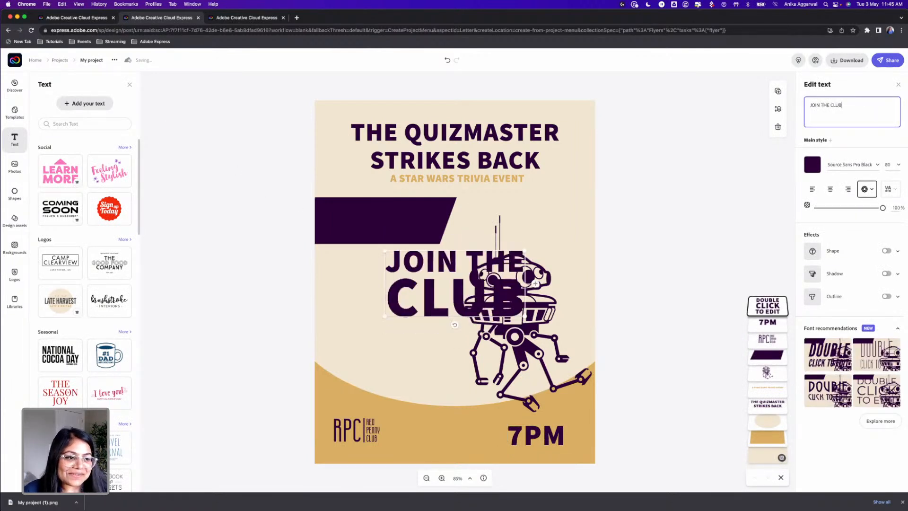
{"action": "left_click_drag", "start_coordinate": [525, 250], "coordinate": [471, 274]}
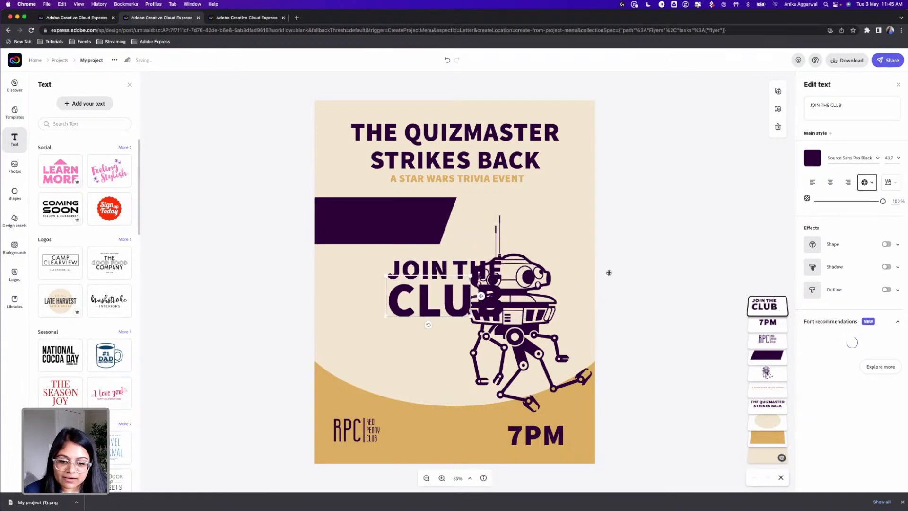
{"action": "left_click", "coordinate": [663, 268]}
{"action": "left_click_drag", "start_coordinate": [452, 304], "coordinate": [411, 357]}
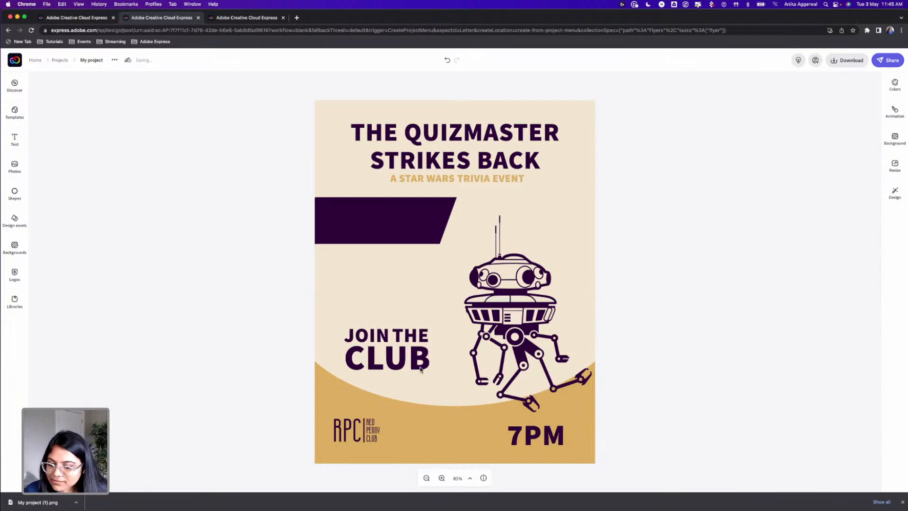
{"action": "left_click", "coordinate": [403, 363]}
{"action": "left_click_drag", "start_coordinate": [402, 362], "coordinate": [396, 294]}
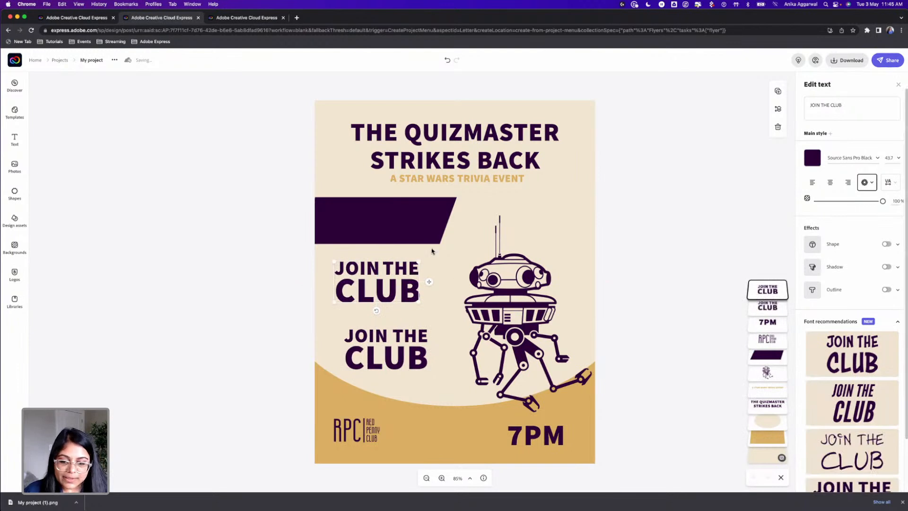
{"action": "key", "text": "Delete"}
Duplicate "JOIN THE CLUB" above itself, change the copy to "ENTER THE DARK SIDE", and shrink it below the purple banner
{"action": "left_click", "coordinate": [404, 354]}
{"action": "left_click_drag", "start_coordinate": [404, 322], "coordinate": [404, 297]}
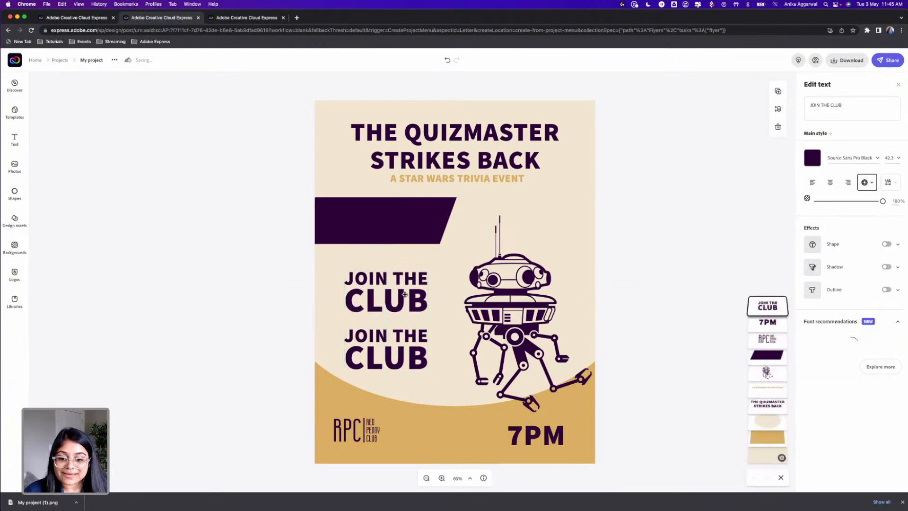
{"action": "left_click", "coordinate": [844, 104]}
{"action": "type", "text": "ENTER"}
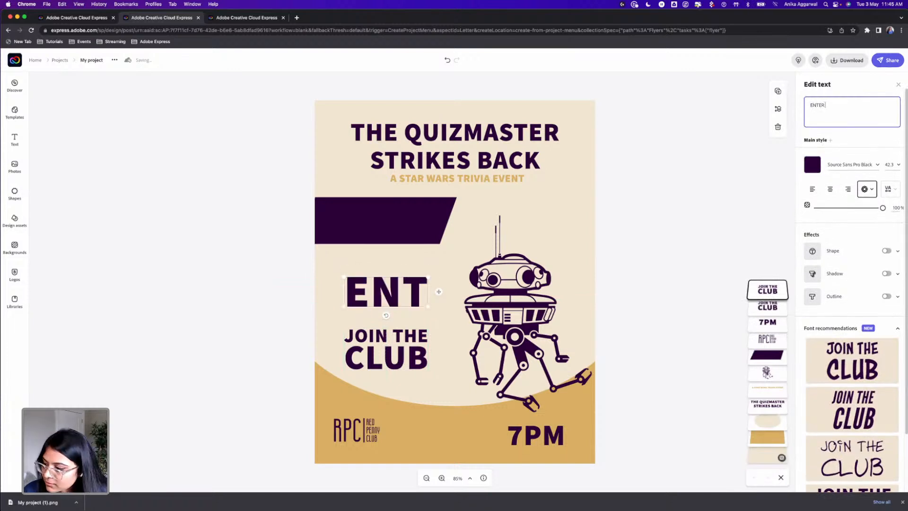
{"action": "type", "text": " THE DARK"}
{"action": "key", "text": "BackSpace"}
{"action": "type", "text": "RK SIDE"}
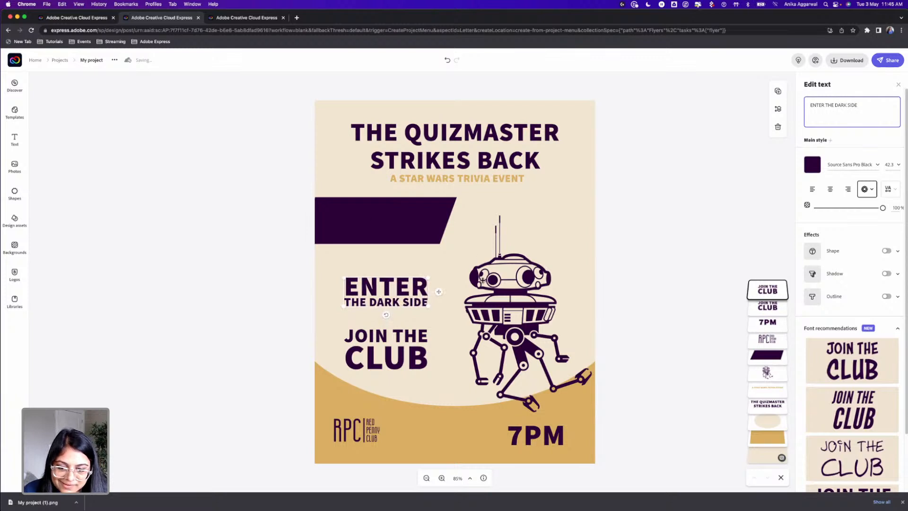
{"action": "left_click_drag", "start_coordinate": [428, 278], "coordinate": [370, 273]}
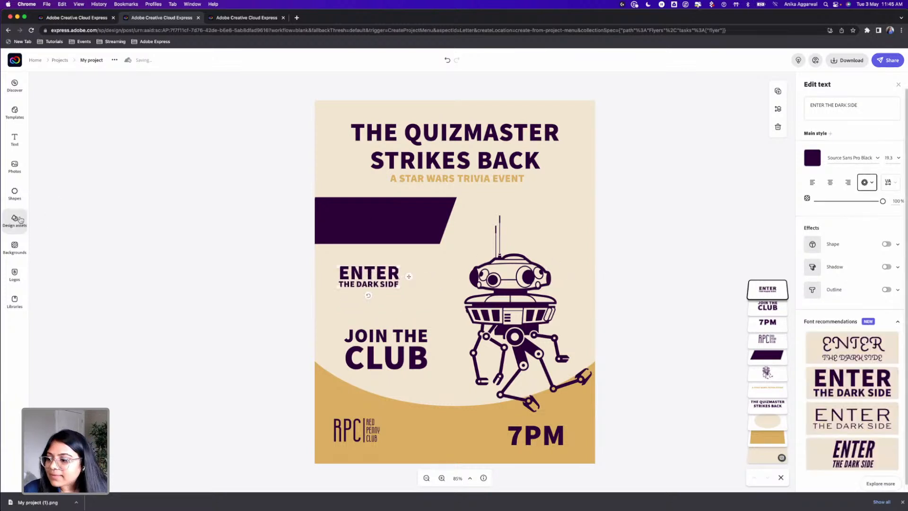
Search the shapes library for "free" and add two crossed-out dollar icons, one plain and one coin-shaped, to the flyer
{"action": "left_click", "coordinate": [14, 192]}
{"action": "type", "text": "fre"}
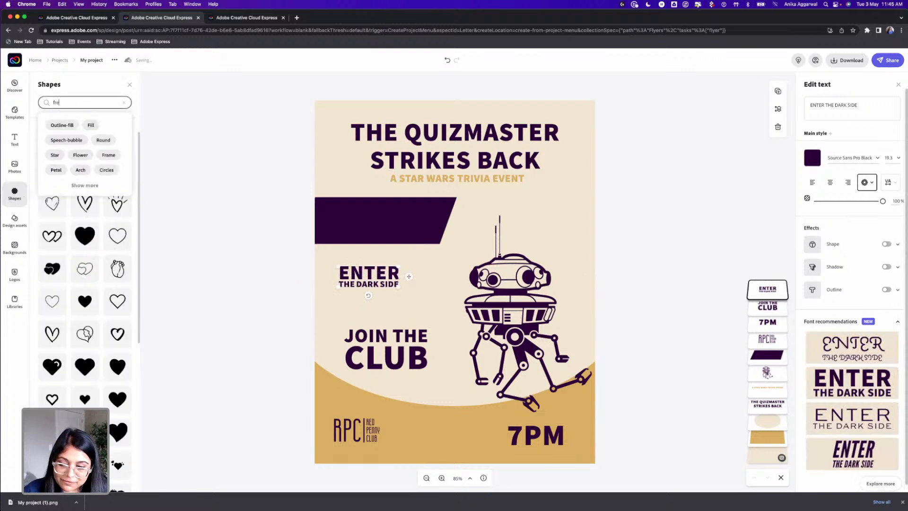
{"action": "key", "text": "Return"}
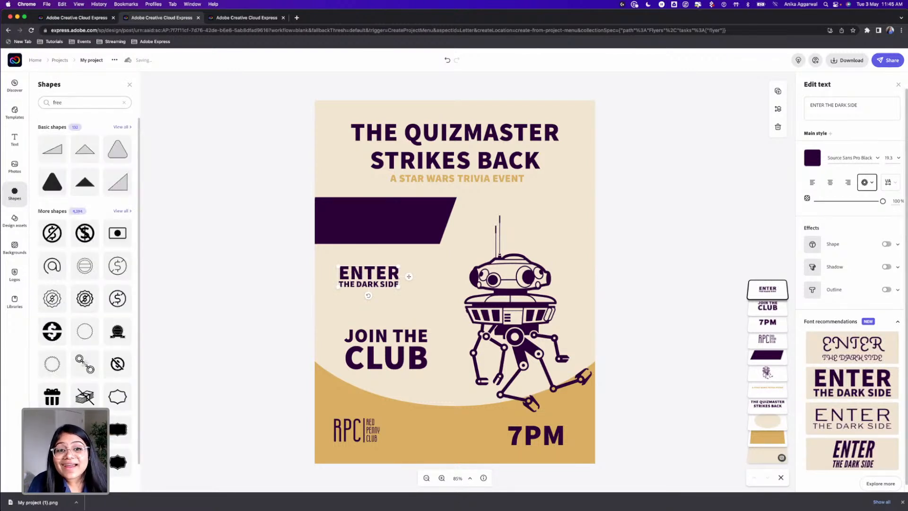
{"action": "left_click", "coordinate": [121, 211]}
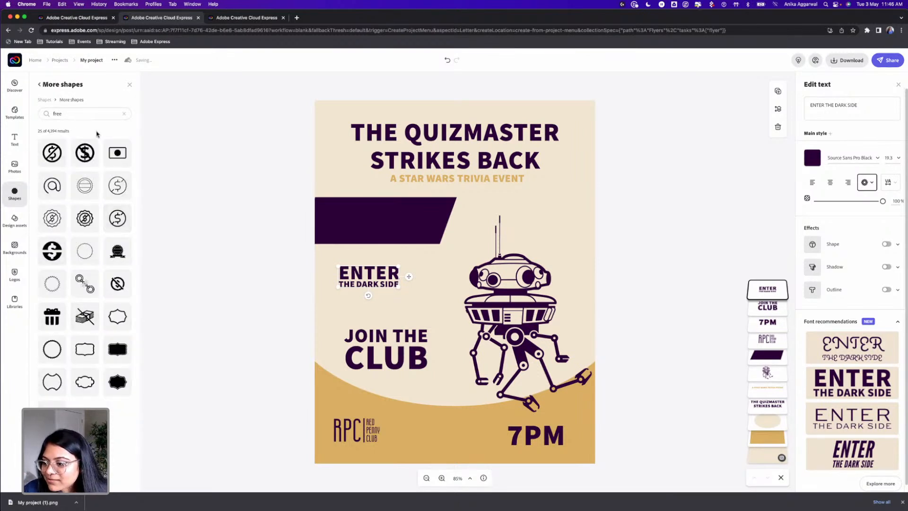
{"action": "left_click", "coordinate": [44, 100]}
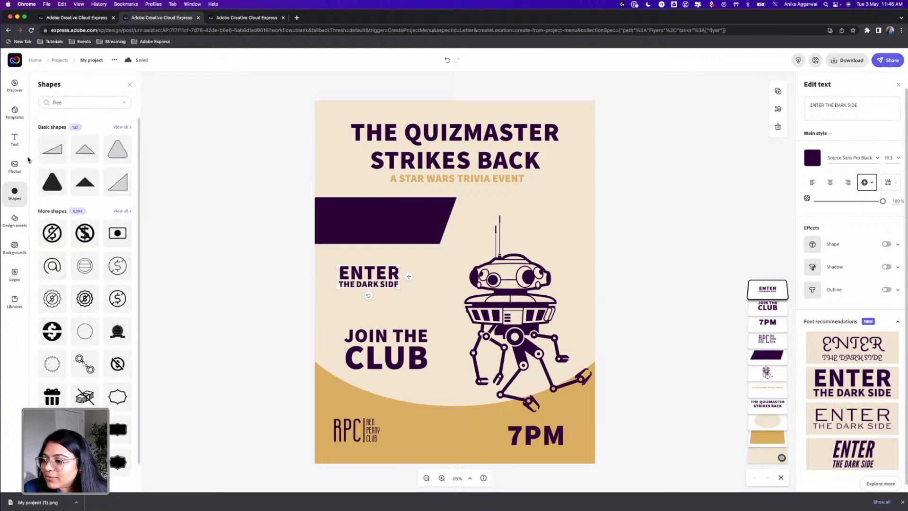
{"action": "left_click", "coordinate": [84, 102]}
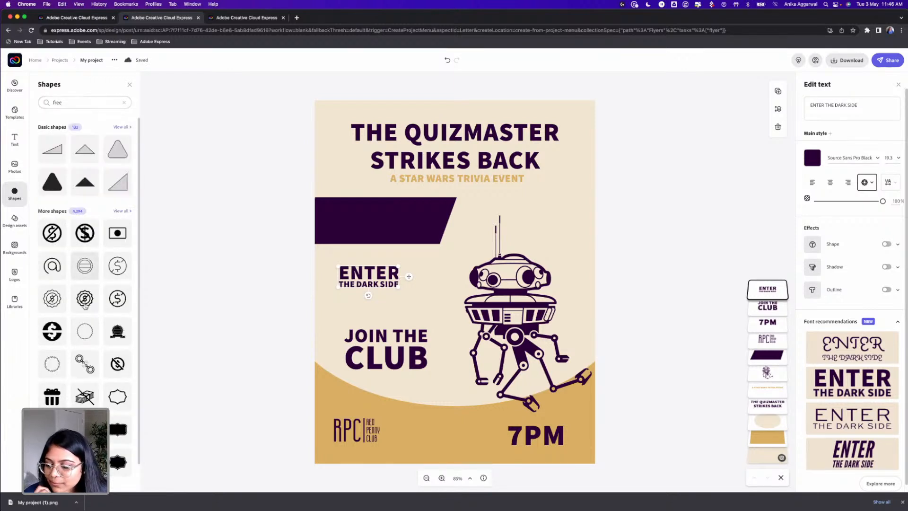
{"action": "scroll", "coordinate": [85, 265], "scroll_direction": "down", "scroll_amount": 3}
{"action": "scroll", "coordinate": [86, 308], "scroll_direction": "down", "scroll_amount": 10}
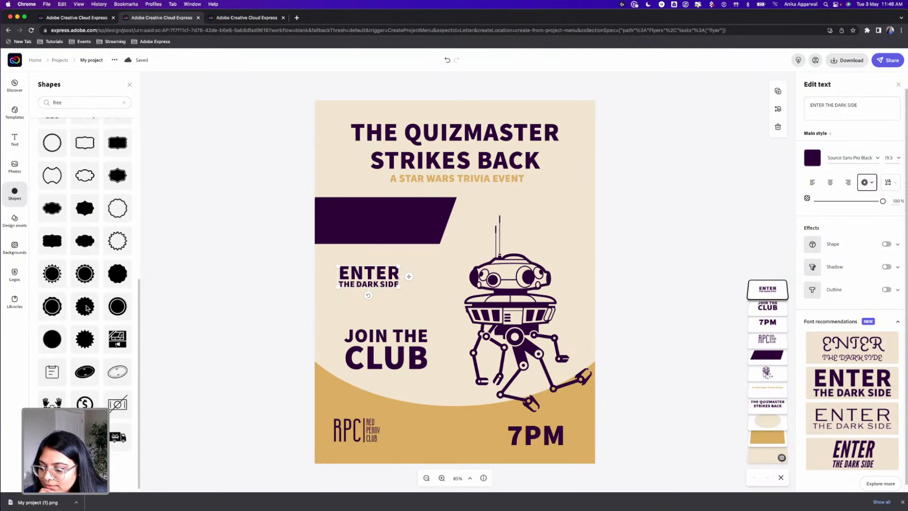
{"action": "scroll", "coordinate": [88, 310], "scroll_direction": "down", "scroll_amount": 5}
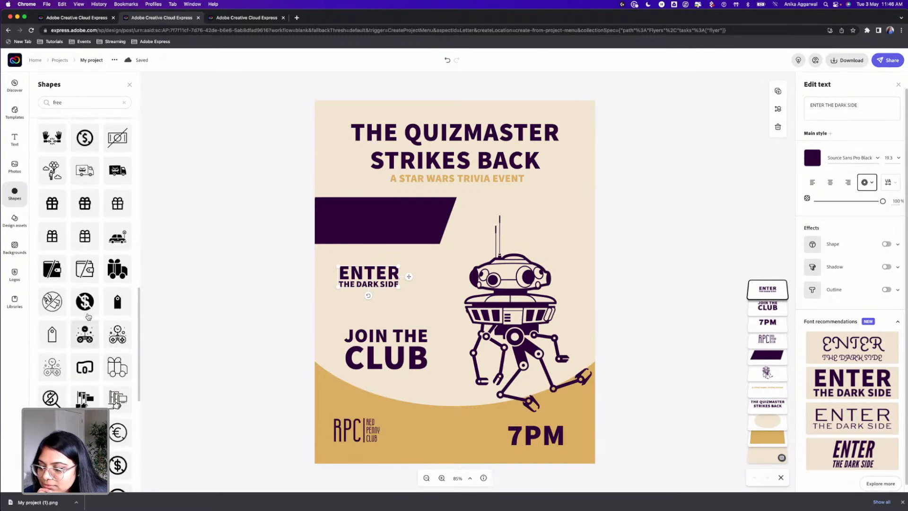
{"action": "left_click", "coordinate": [85, 301]}
{"action": "scroll", "coordinate": [85, 354], "scroll_direction": "down", "scroll_amount": 4}
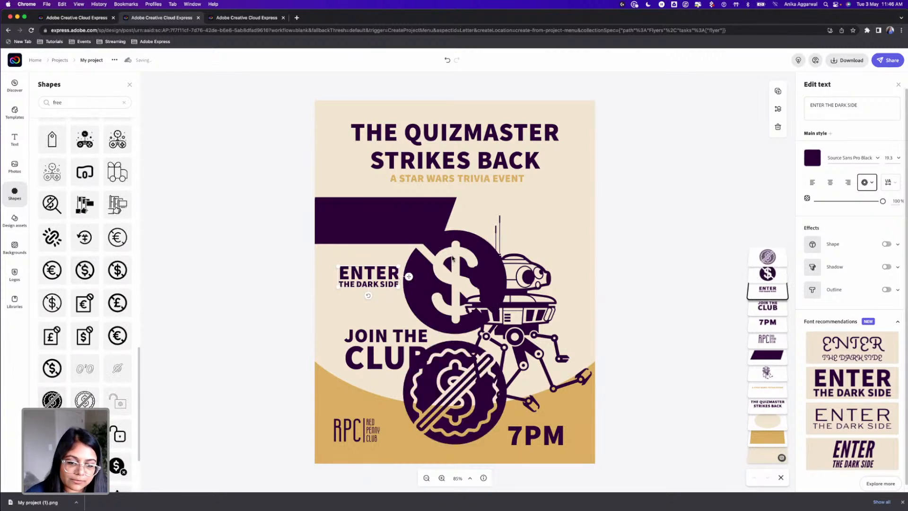
Delete the plain crossed-out dollar icon, then shrink the crossed-out coin and place it above the droid's right side
{"action": "left_click", "coordinate": [454, 270]}
{"action": "key", "text": "Delete"}
{"action": "left_click", "coordinate": [456, 376]}
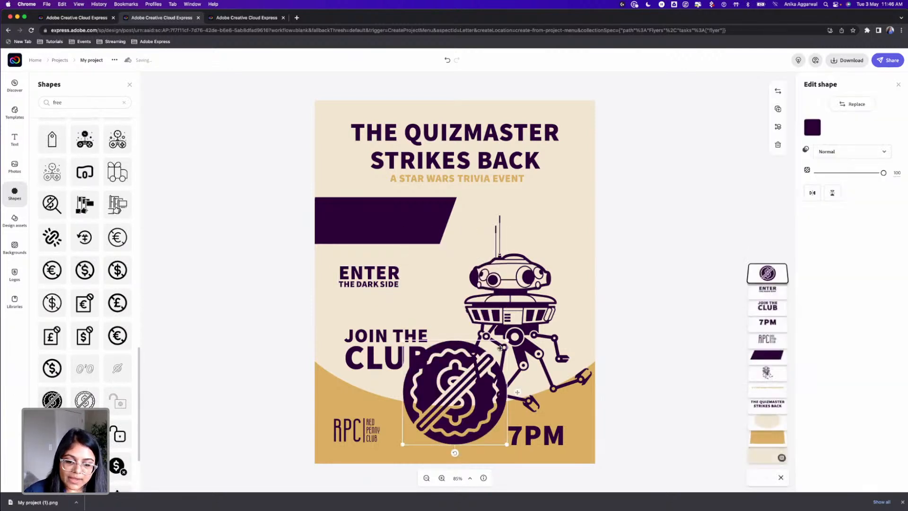
{"action": "left_click_drag", "start_coordinate": [505, 341], "coordinate": [546, 215]}
Recolor the crossed-out coin with the current palette's gold and nudge it slightly upward
{"action": "left_click", "coordinate": [812, 127]}
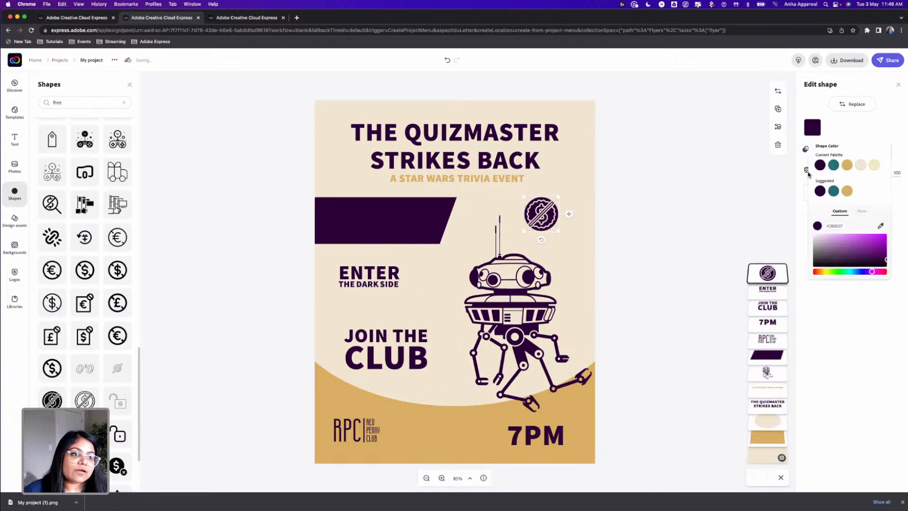
{"action": "left_click", "coordinate": [847, 165]}
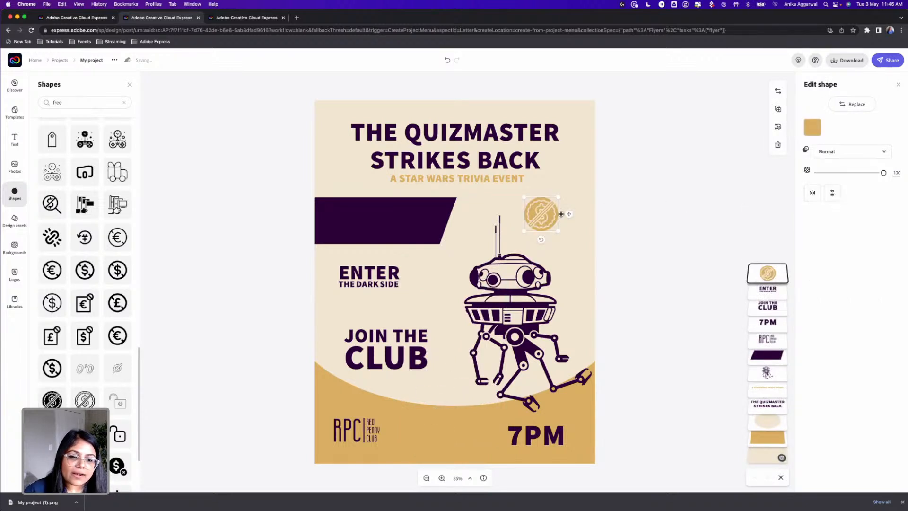
{"action": "left_click_drag", "start_coordinate": [557, 213], "coordinate": [557, 209]}
{"action": "left_click", "coordinate": [604, 221]}
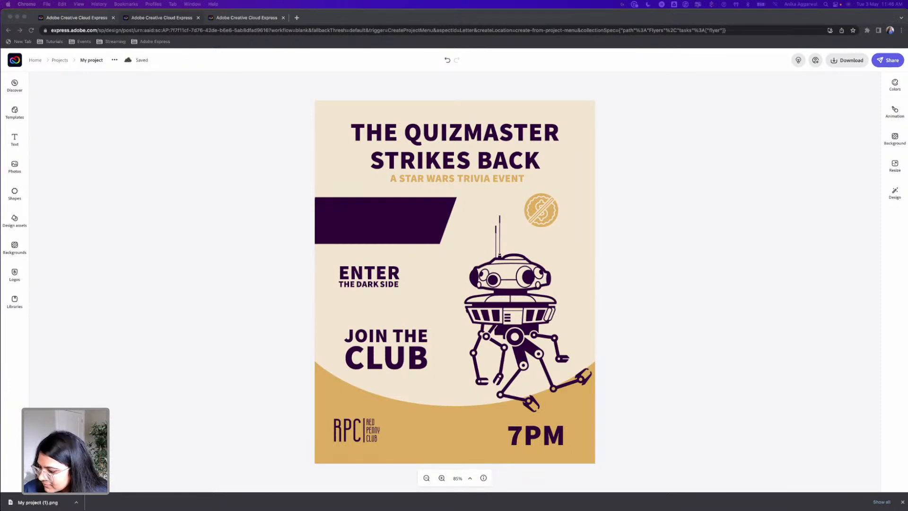
Add a text with the venue's postal address, shrink it, and place it by the "ENTER THE DARK SIDE" text
{"action": "left_click", "coordinate": [228, 250]}
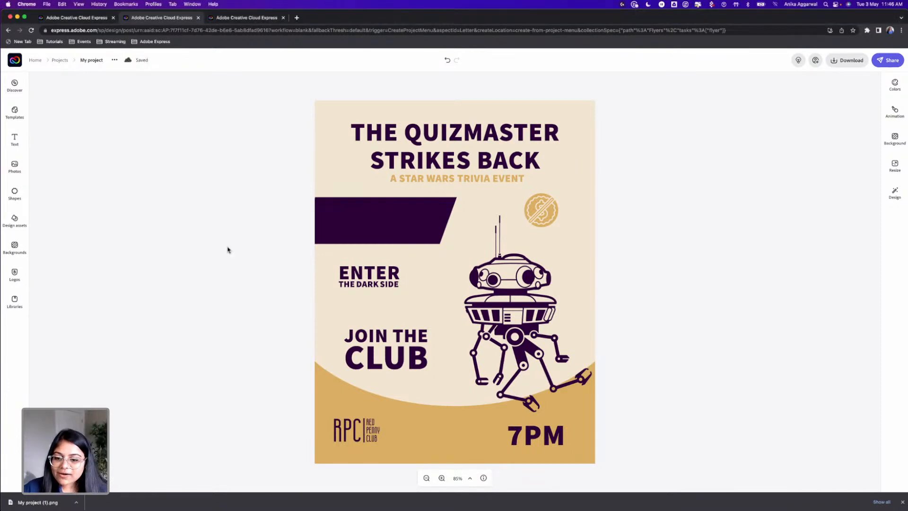
{"action": "left_click", "coordinate": [15, 139]}
{"action": "left_click", "coordinate": [93, 105]}
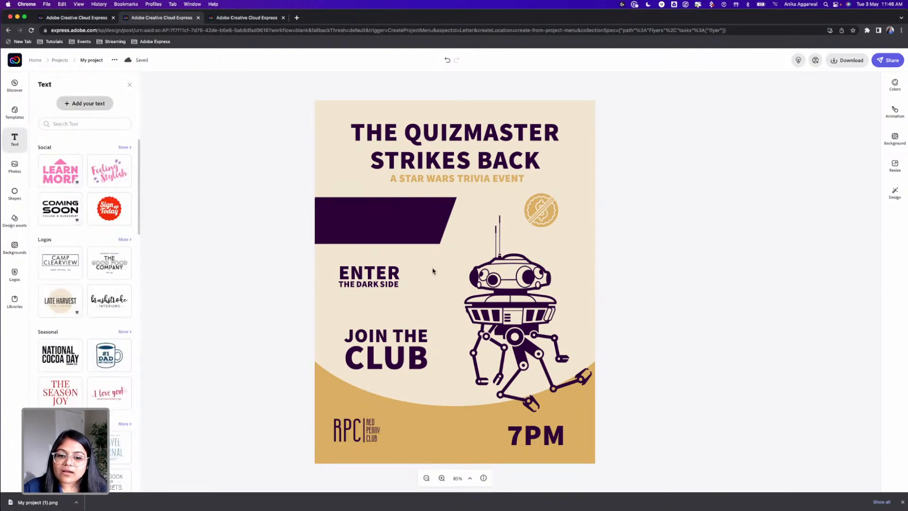
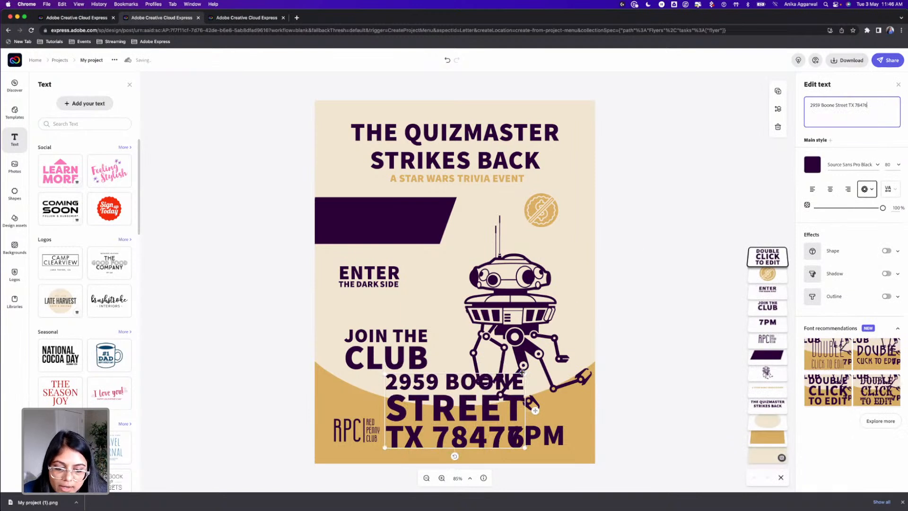
{"action": "left_click_drag", "start_coordinate": [523, 374], "coordinate": [443, 413]}
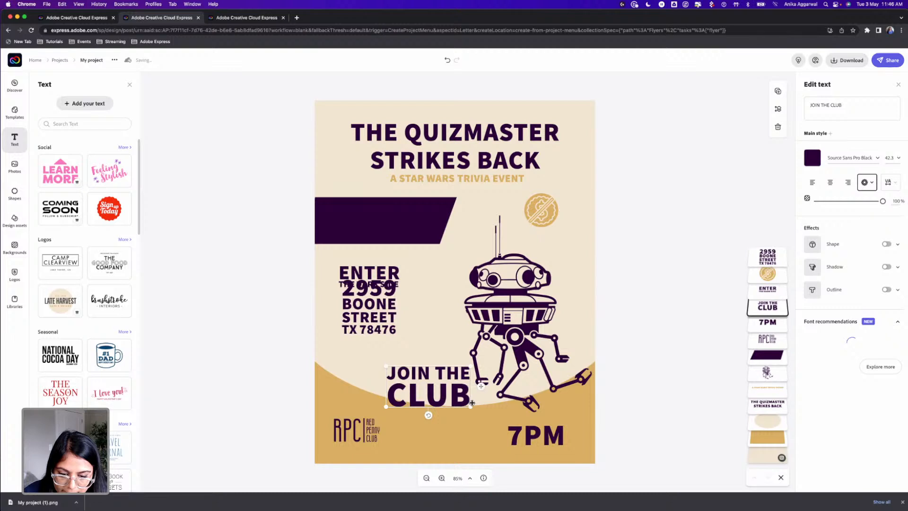
Restyle the "JOIN THE CLUB" text in cream Futura PT Book and fit it above "7PM" on the gold base at matching width
{"action": "left_click_drag", "start_coordinate": [501, 405], "coordinate": [498, 377]}
{"action": "left_click_drag", "start_coordinate": [442, 372], "coordinate": [535, 414]}
{"action": "left_click", "coordinate": [851, 158]}
{"action": "type", "text": "futura"}
{"action": "left_click", "coordinate": [768, 217]}
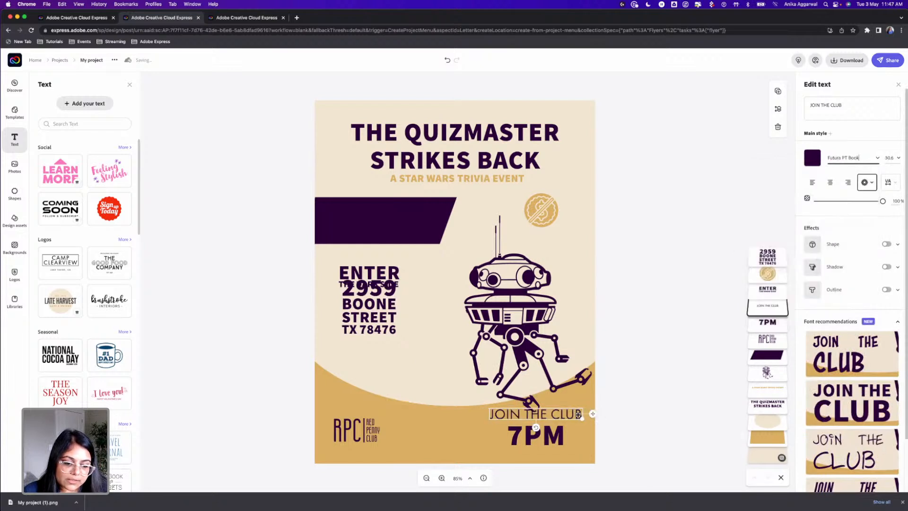
{"action": "left_click_drag", "start_coordinate": [582, 419], "coordinate": [546, 419]}
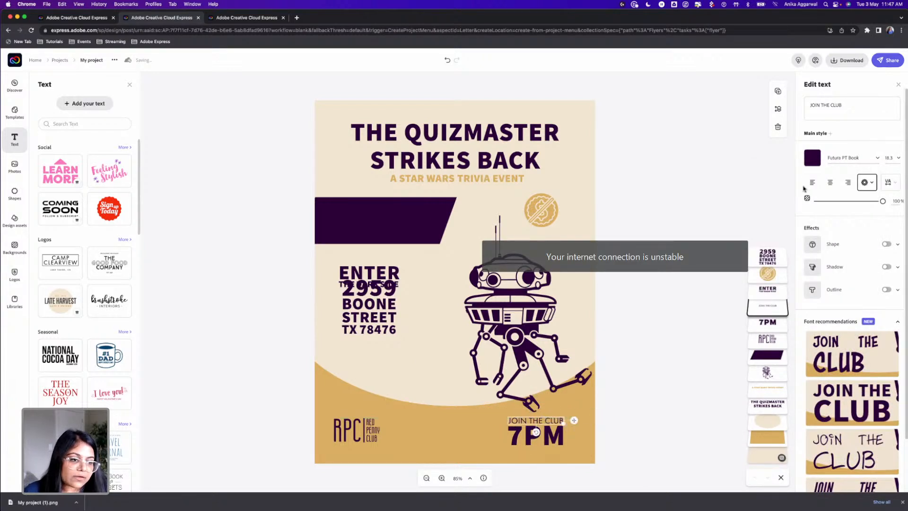
{"action": "left_click", "coordinate": [812, 158]}
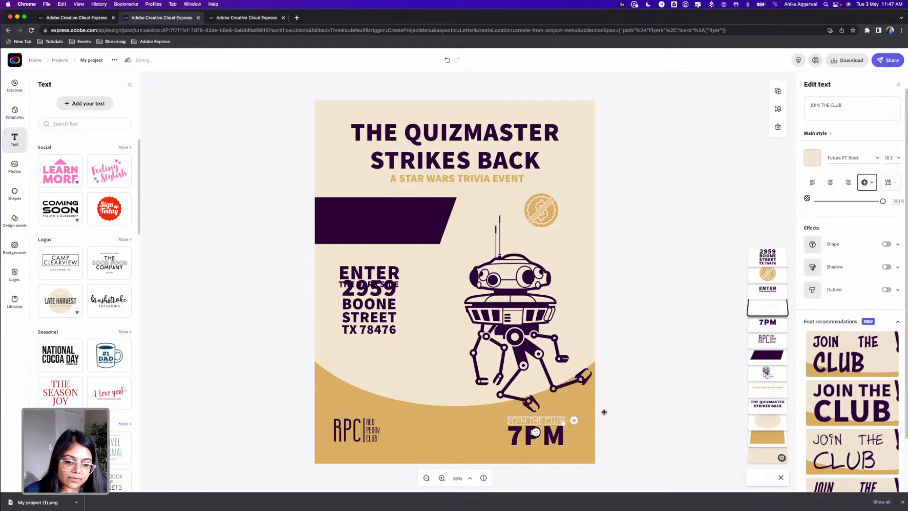
Duplicate the cream "JOIN THE CLUB" text to its left and change the copy to "RSVP", nudging "7PM" slightly down
{"action": "left_click_drag", "start_coordinate": [546, 429], "coordinate": [463, 425]}
{"action": "left_click", "coordinate": [567, 424]}
{"action": "left_click", "coordinate": [549, 424]}
{"action": "left_click", "coordinate": [817, 106]}
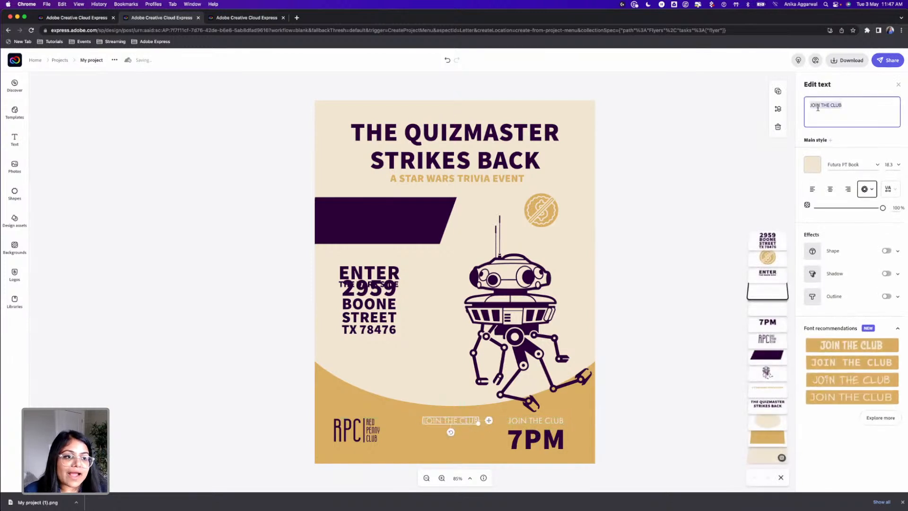
{"action": "type", "text": "RSV"}
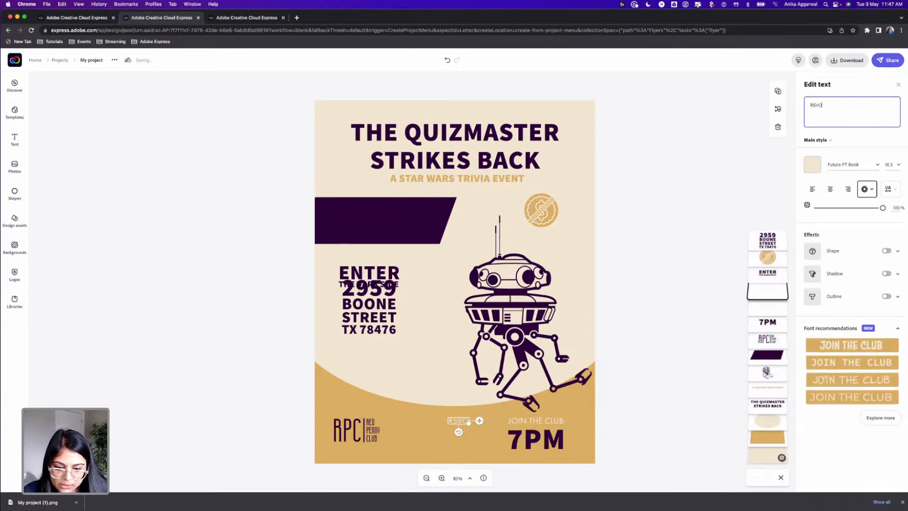
{"action": "type", "text": "P"}
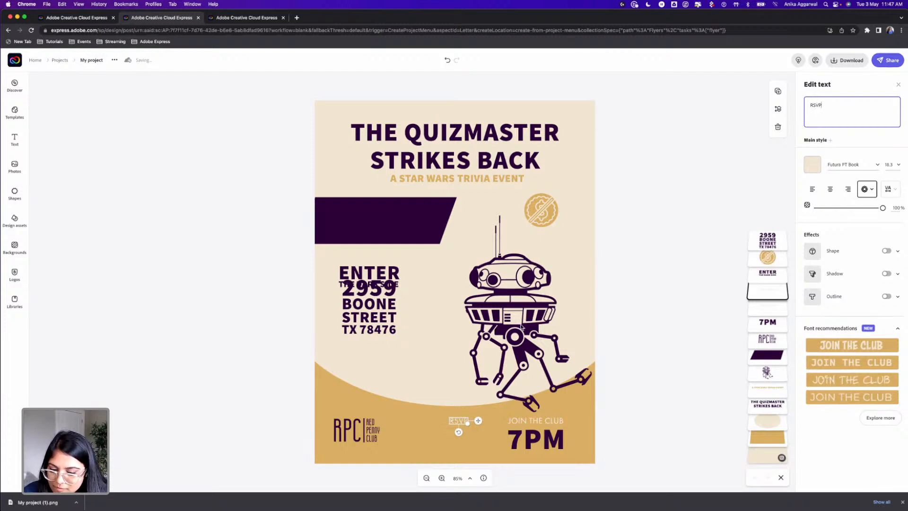
Rotate the "RSVP" text to run vertically and place it along the right side of "7PM"
{"action": "left_click", "coordinate": [646, 384]}
{"action": "left_click", "coordinate": [454, 422]}
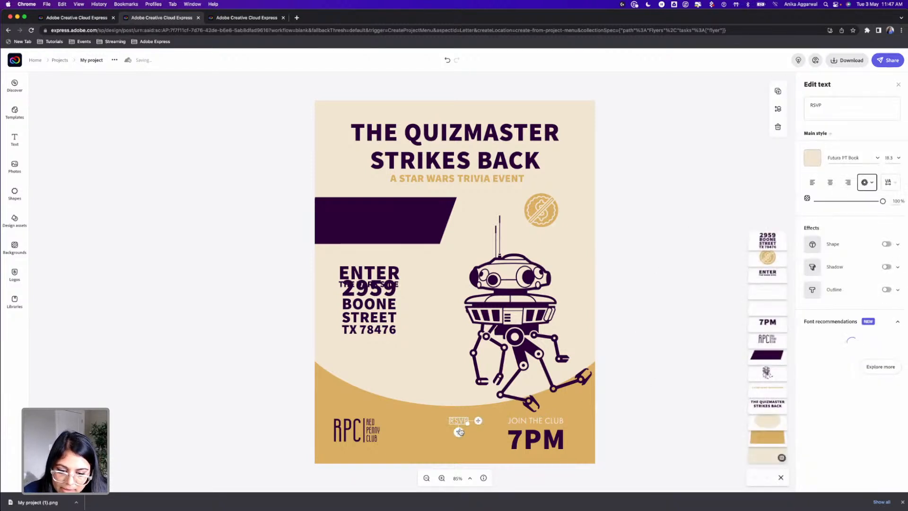
{"action": "left_click_drag", "start_coordinate": [458, 434], "coordinate": [569, 435]}
{"action": "left_click", "coordinate": [633, 426]}
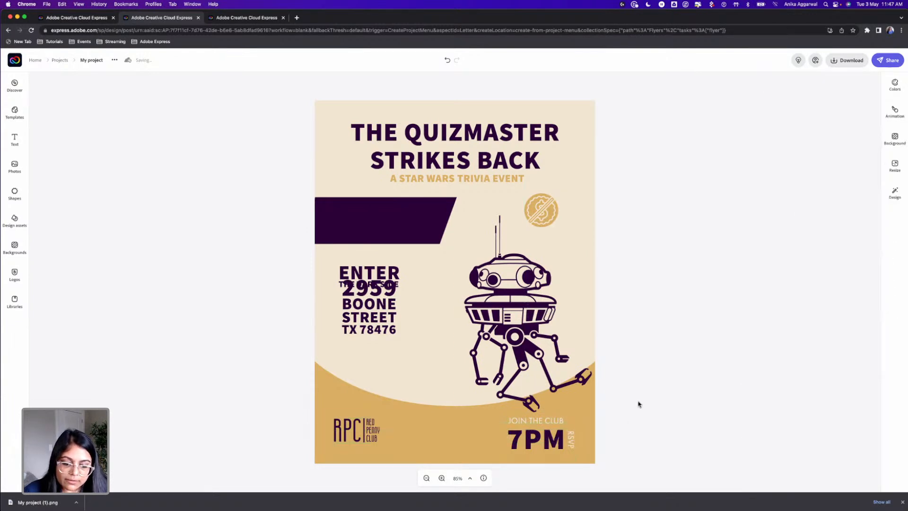
Restyle the address text in Futura PT Book and line it up above the logo, with "ENTER THE DARK SIDE" lowered to just above it
{"action": "left_click", "coordinate": [369, 299]}
{"action": "left_click_drag", "start_coordinate": [398, 280], "coordinate": [410, 310]}
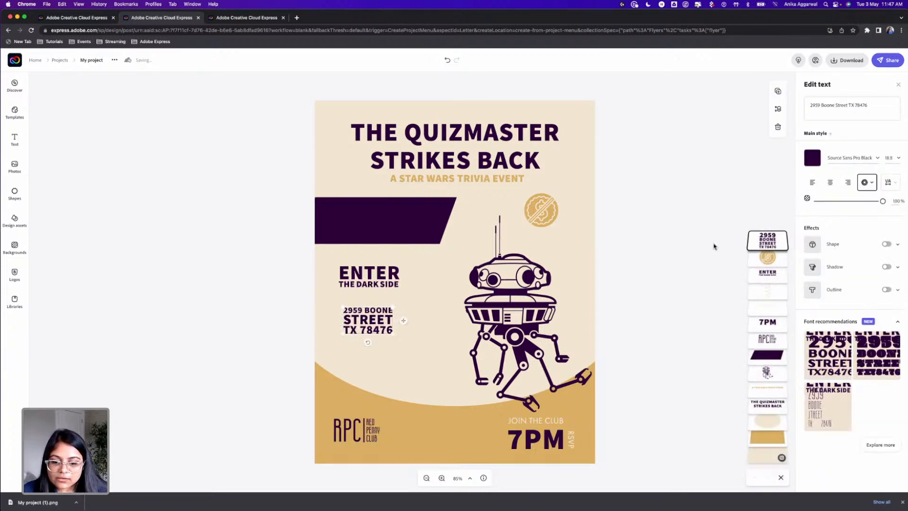
{"action": "left_click", "coordinate": [848, 159]}
{"action": "type", "text": "futura"}
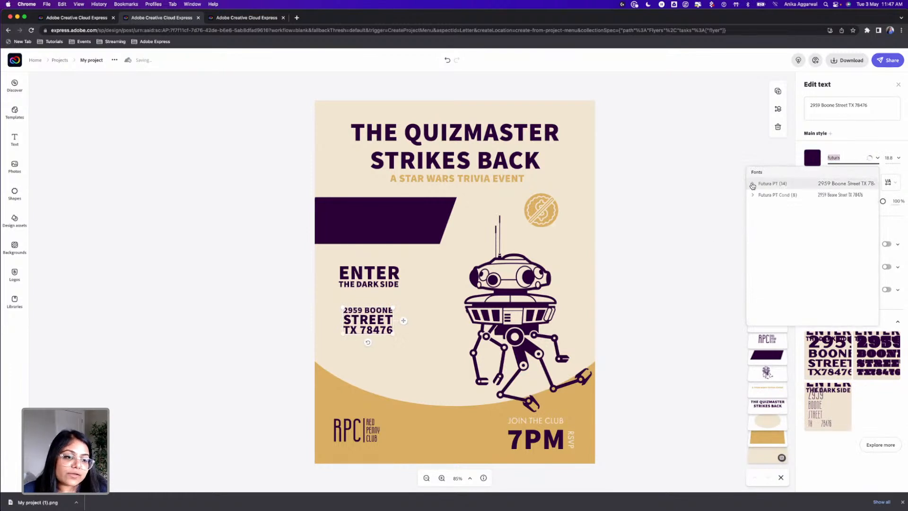
{"action": "left_click", "coordinate": [752, 185]}
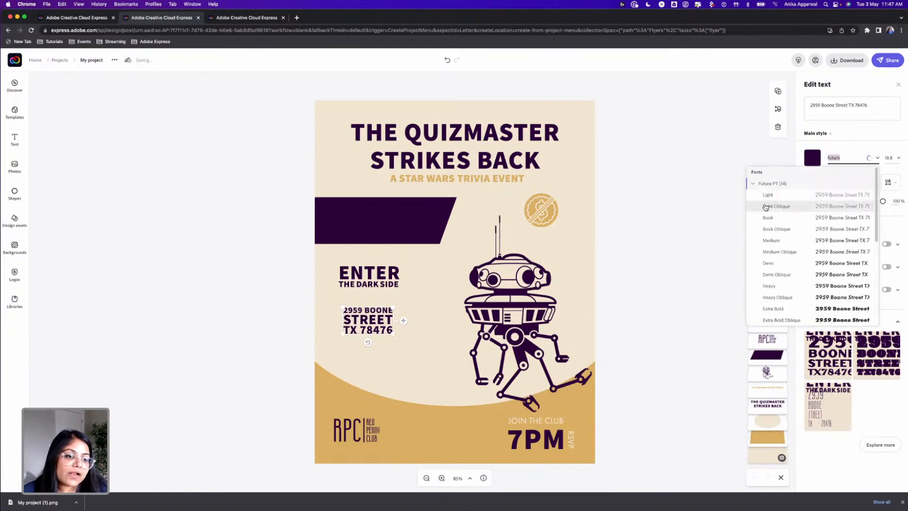
{"action": "left_click", "coordinate": [768, 218]}
{"action": "left_click_drag", "start_coordinate": [362, 326], "coordinate": [346, 346]}
{"action": "left_click_drag", "start_coordinate": [349, 274], "coordinate": [345, 303]}
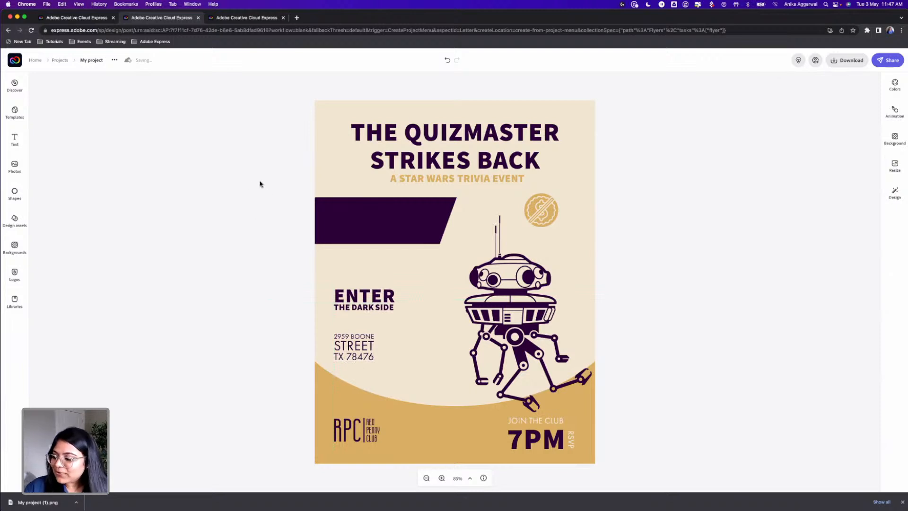
Add a text reading "THE JEDI ENTER FREE", shrink it, and place it between the "ENTER THE DARK SIDE" text and the droid
{"action": "left_click", "coordinate": [14, 139]}
{"action": "left_click", "coordinate": [76, 104]}
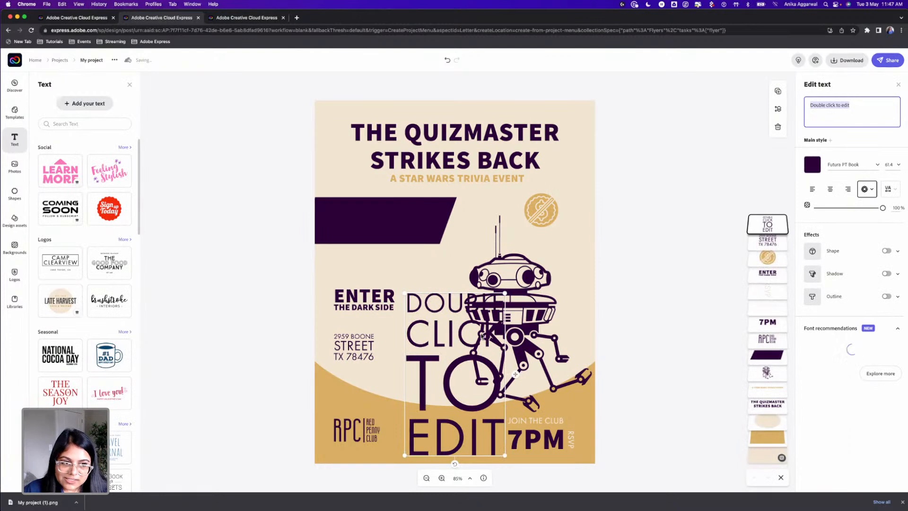
{"action": "type", "text": "THE JEDI"}
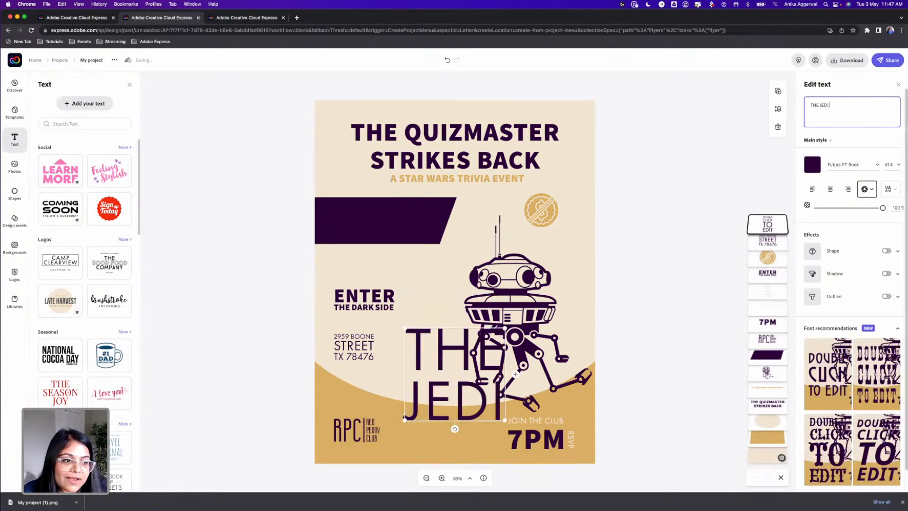
{"action": "type", "text": " ENTER FREE"}
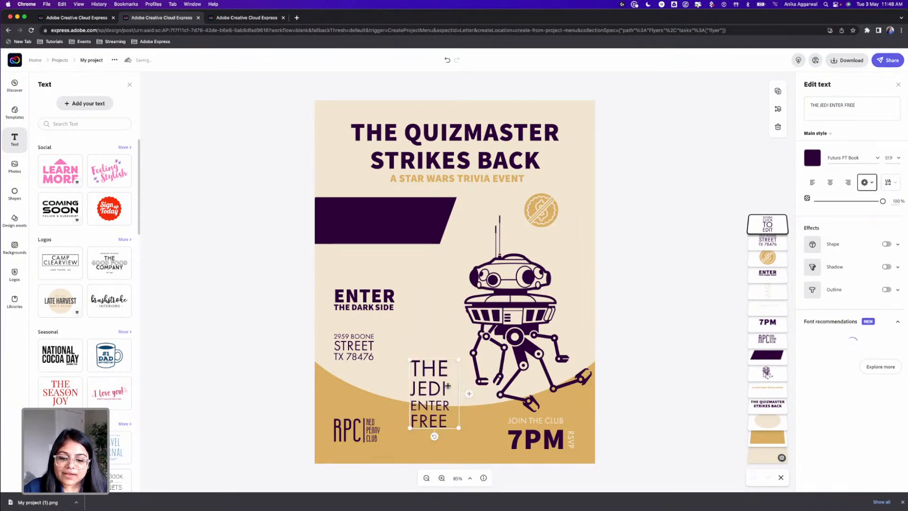
{"action": "left_click_drag", "start_coordinate": [437, 388], "coordinate": [440, 275]}
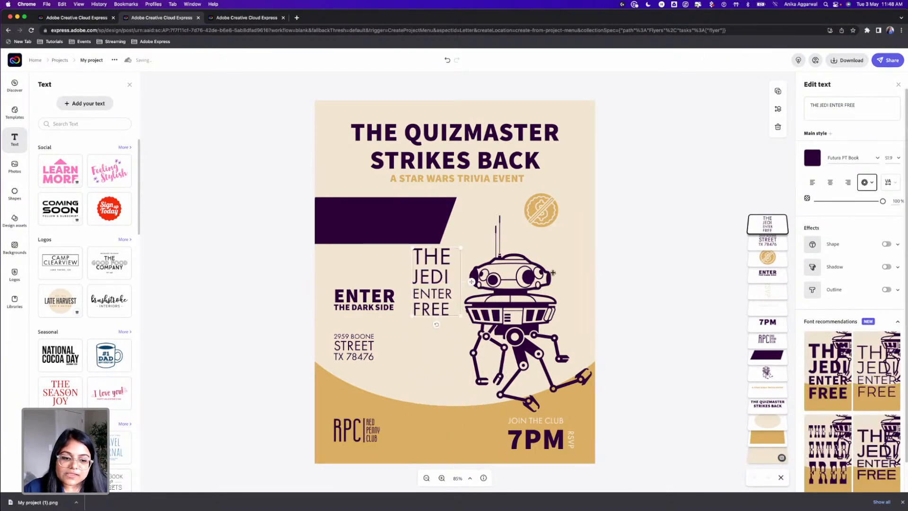
Curve the "THE JEDI ENTER FREE" text into a circle, fit it around the gold free-entry icon, and nudge both toward the flyer's right edge
{"action": "left_click", "coordinate": [872, 183]}
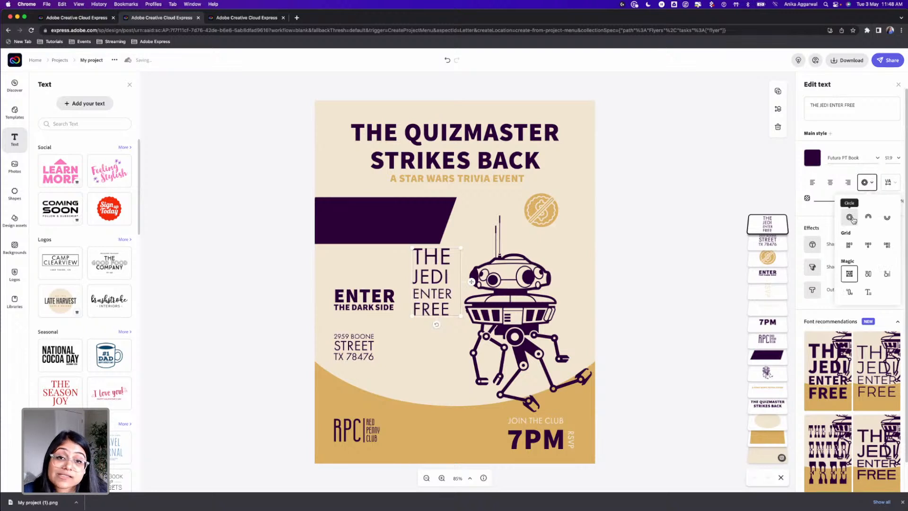
{"action": "left_click", "coordinate": [852, 219]}
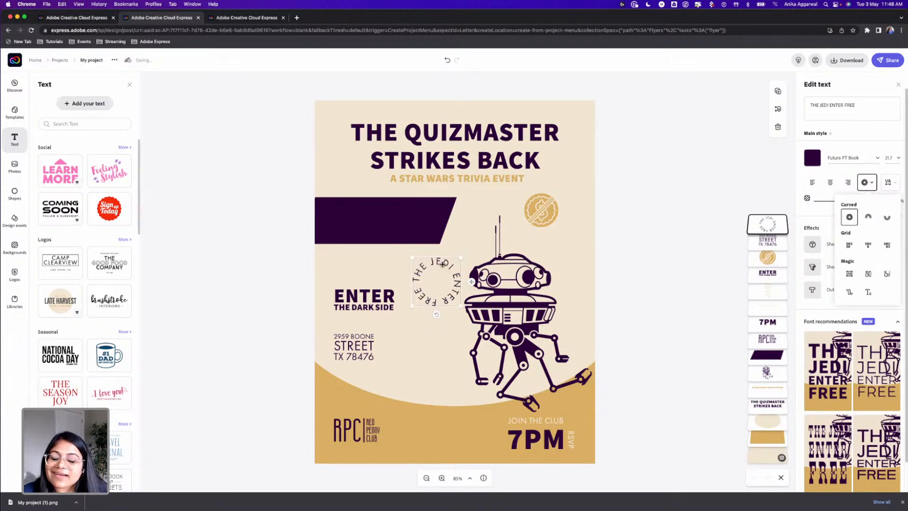
{"action": "left_click_drag", "start_coordinate": [443, 264], "coordinate": [539, 223]}
{"action": "left_click", "coordinate": [546, 205]}
{"action": "left_click_drag", "start_coordinate": [570, 183], "coordinate": [551, 216]}
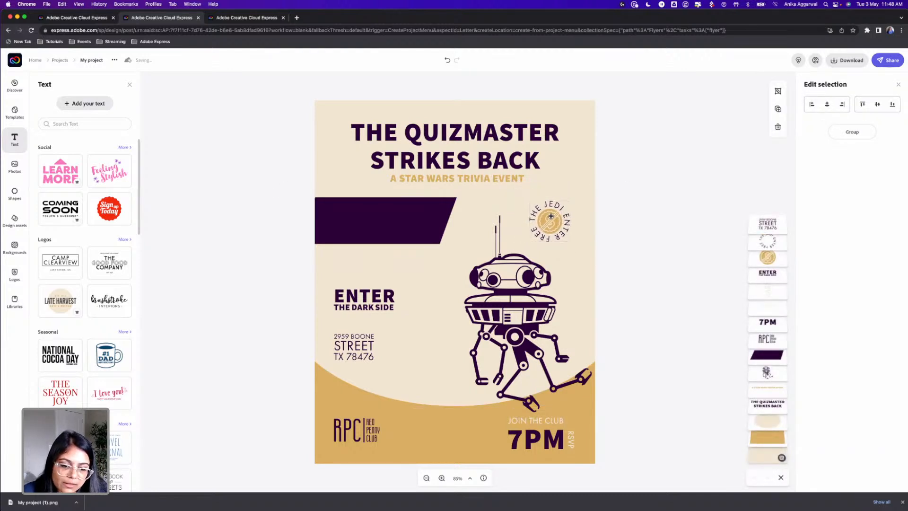
{"action": "left_click", "coordinate": [638, 245]}
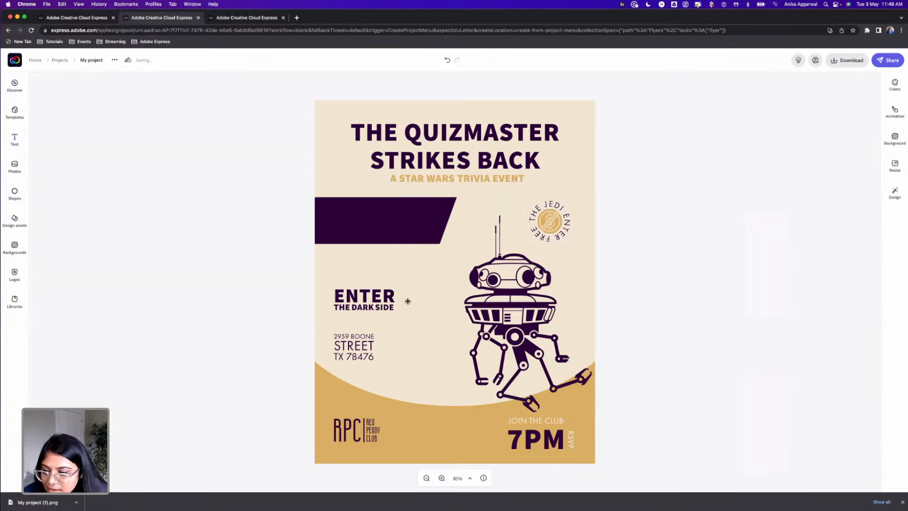
{"action": "left_click", "coordinate": [396, 295]}
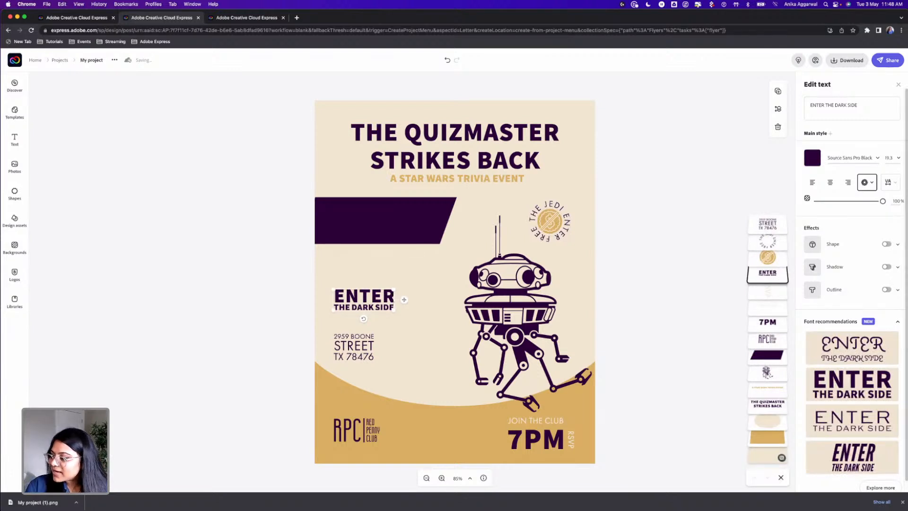
{"action": "left_click", "coordinate": [291, 227]}
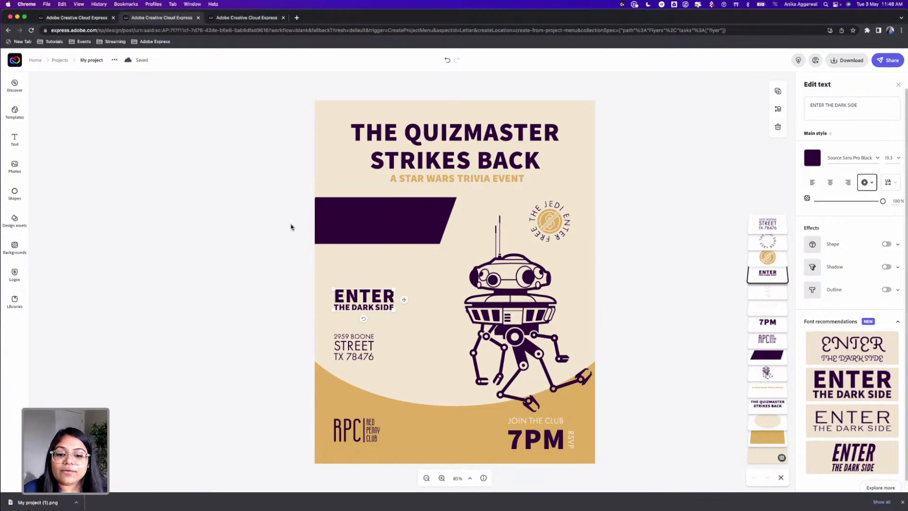
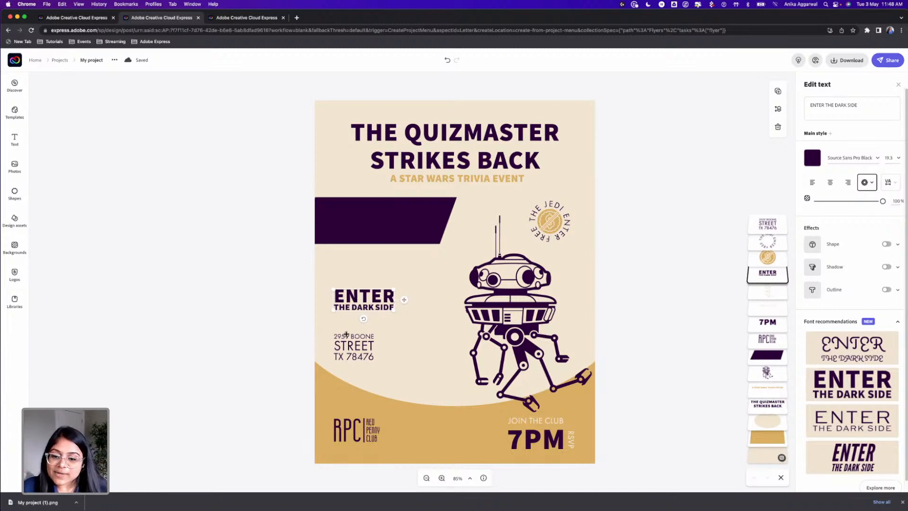
Add a text reading "SPECIAL PRIZES FOR BEST COSPLAY", shrink it, and move it up to the purple banner
{"action": "left_click", "coordinate": [104, 135]}
{"action": "left_click", "coordinate": [14, 140]}
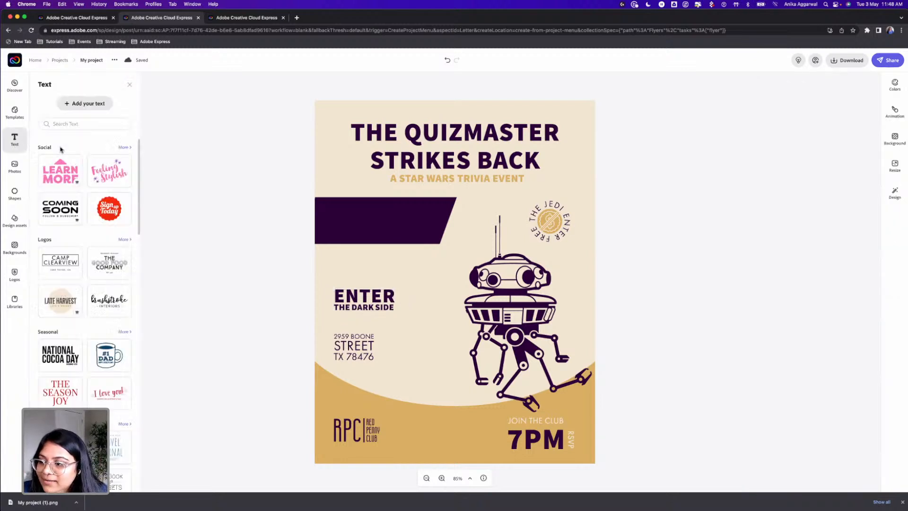
{"action": "left_click", "coordinate": [87, 103]}
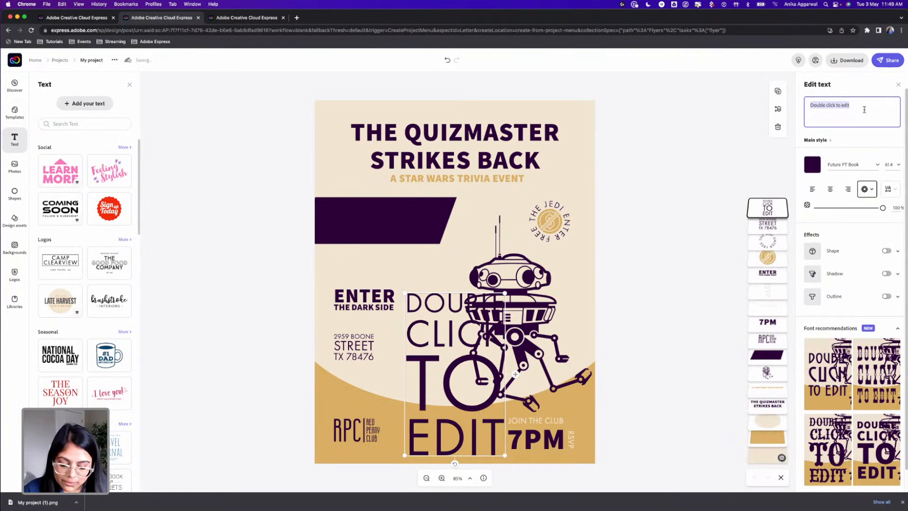
{"action": "type", "text": "SPECIAL PRIZ"}
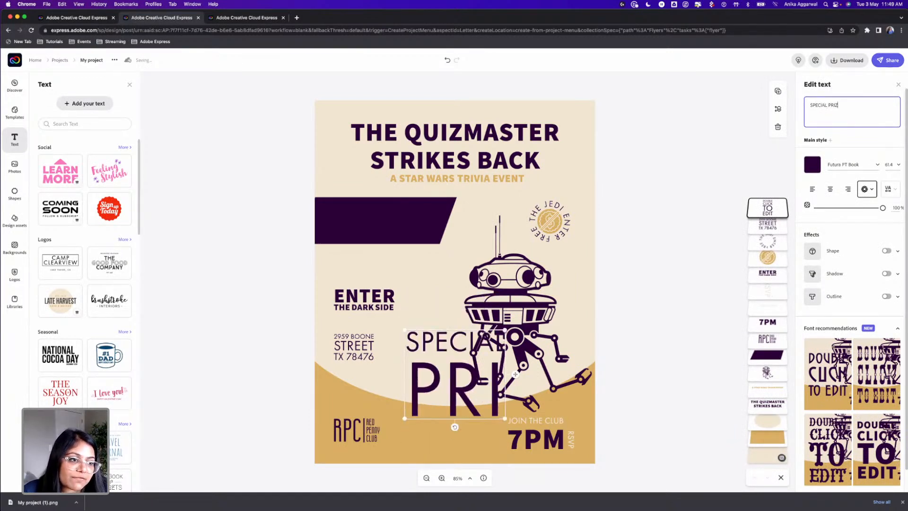
{"action": "type", "text": "ES FOR BEST"}
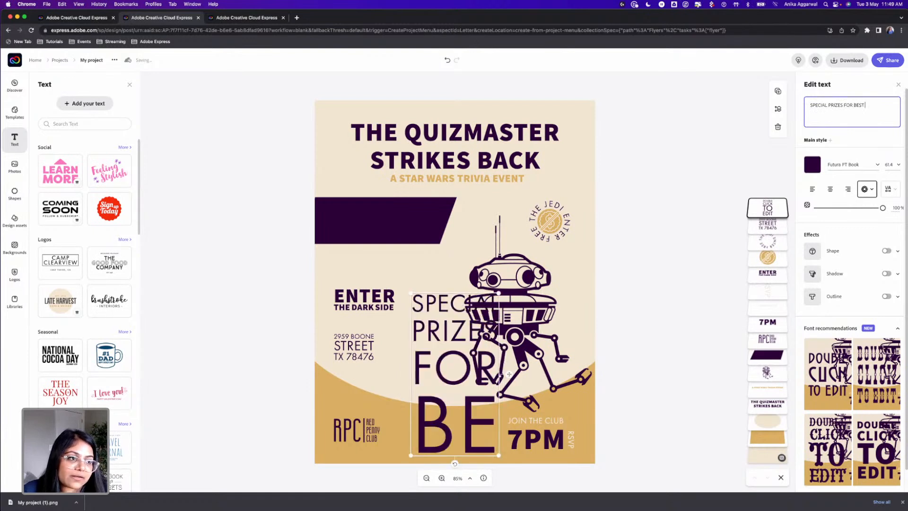
{"action": "type", "text": " COSPLAY"}
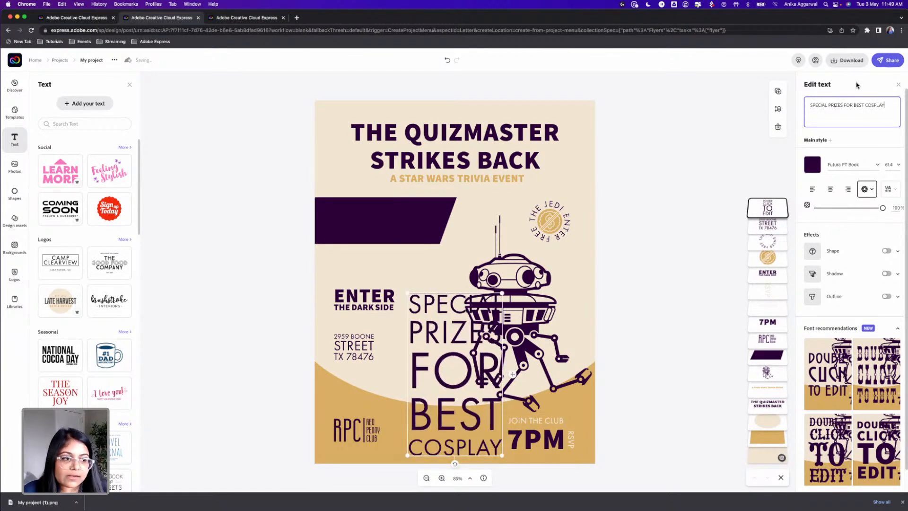
{"action": "left_click_drag", "start_coordinate": [505, 296], "coordinate": [519, 402]}
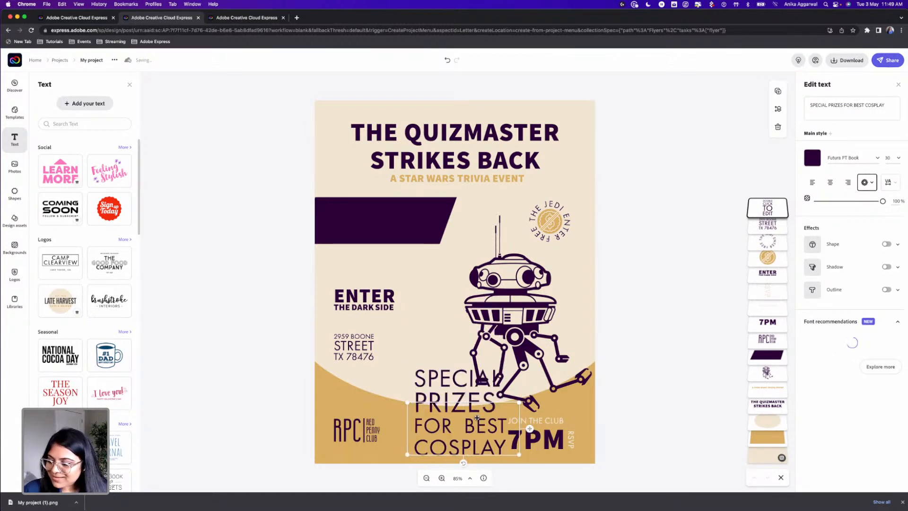
{"action": "left_click_drag", "start_coordinate": [446, 393], "coordinate": [419, 254]}
Set the "SPECIAL PRIZES FOR BEST COSPLAY" text in Eurostile Bold and recolor it with the palette's light cream
{"action": "left_click", "coordinate": [838, 157]}
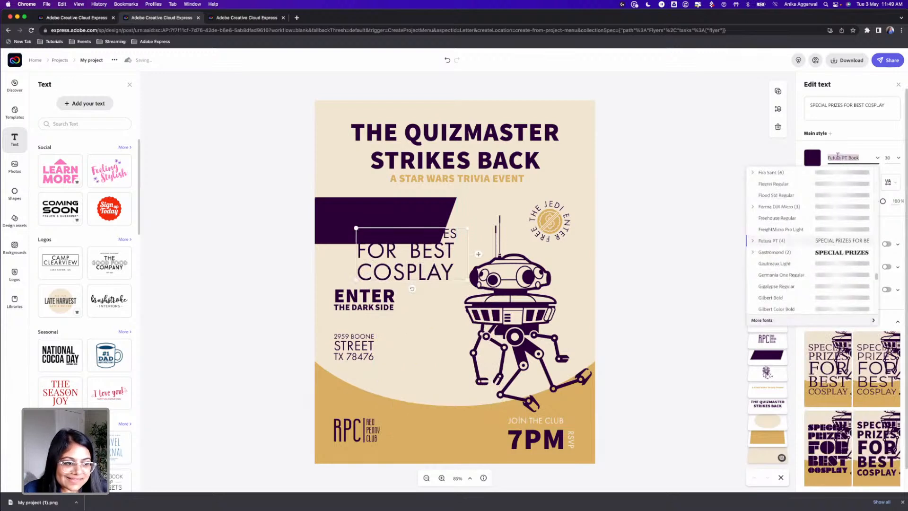
{"action": "type", "text": "euro"}
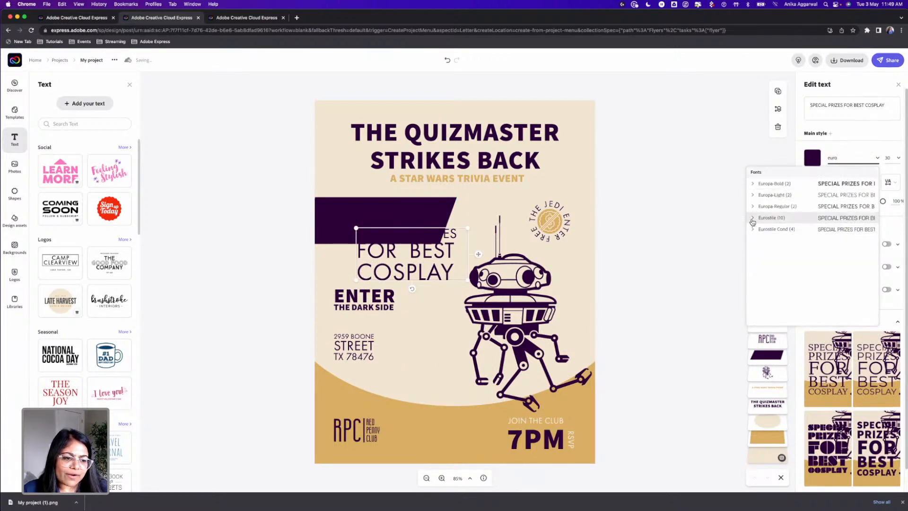
{"action": "left_click", "coordinate": [752, 218]}
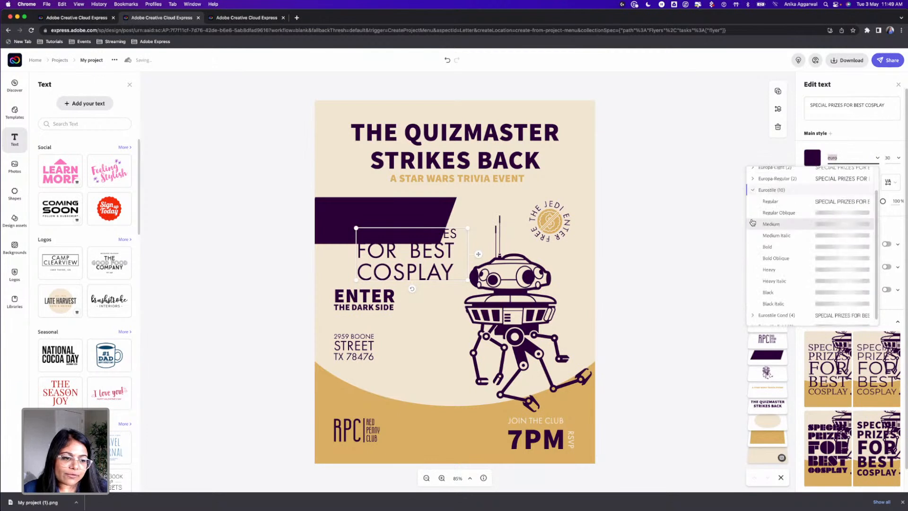
{"action": "left_click", "coordinate": [765, 247]}
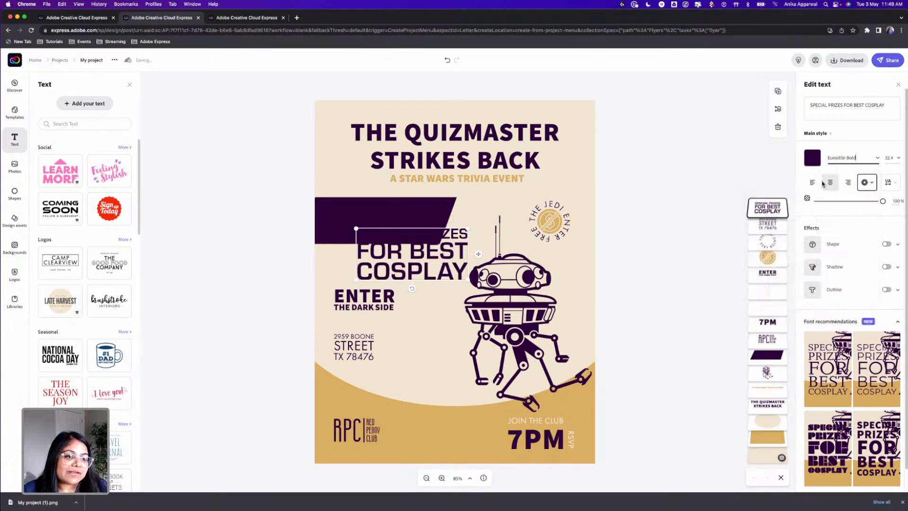
{"action": "left_click", "coordinate": [812, 157]}
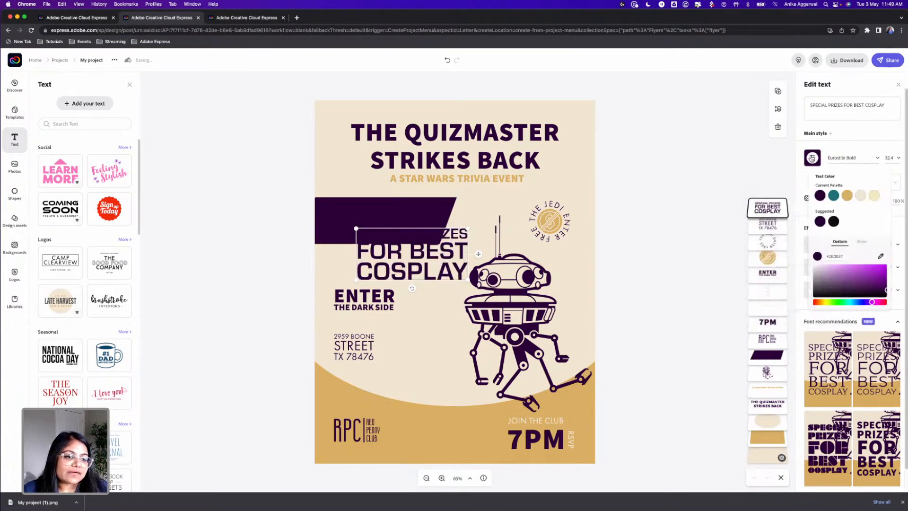
{"action": "left_click", "coordinate": [861, 195]}
Fit the "SPECIAL PRIZES FOR BEST COSPLAY" text inside the purple banner and arrange it with the Rotate & fit magic layout
{"action": "left_click_drag", "start_coordinate": [401, 231], "coordinate": [379, 197]}
{"action": "left_click_drag", "start_coordinate": [445, 196], "coordinate": [420, 203]}
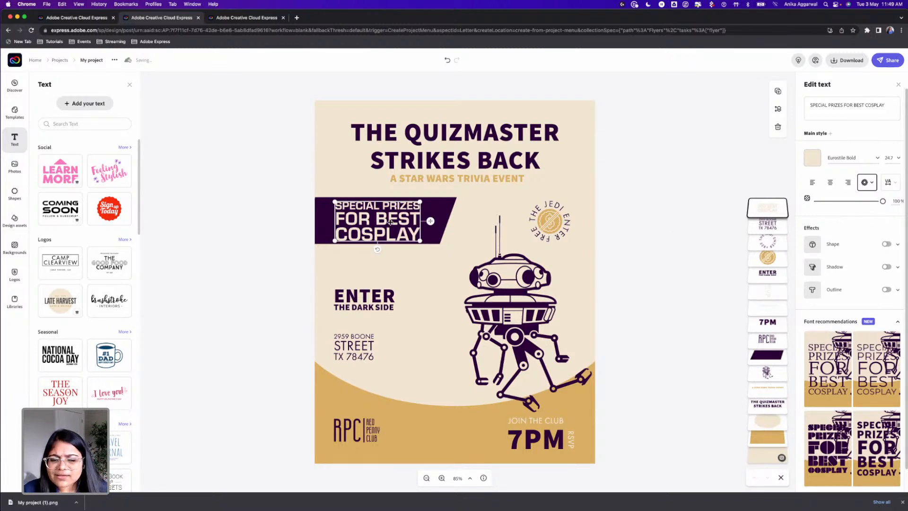
{"action": "left_click", "coordinate": [871, 183]}
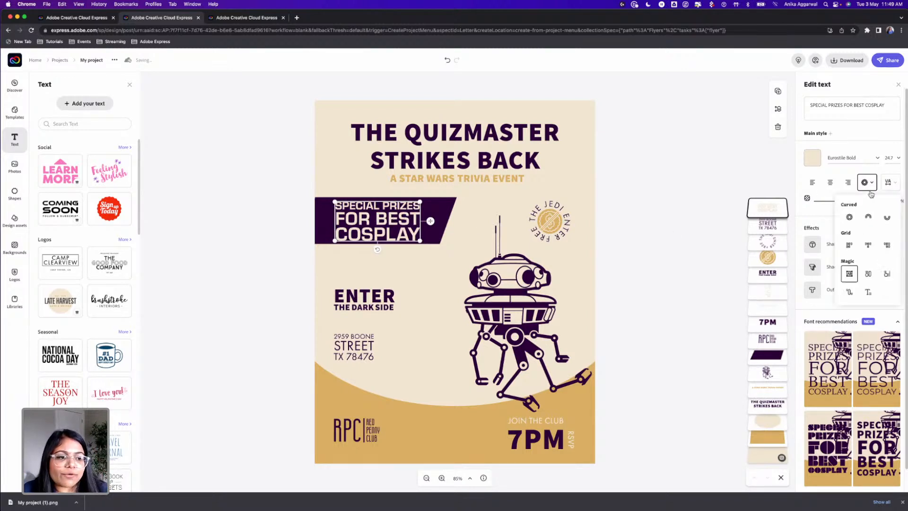
{"action": "left_click", "coordinate": [869, 275]}
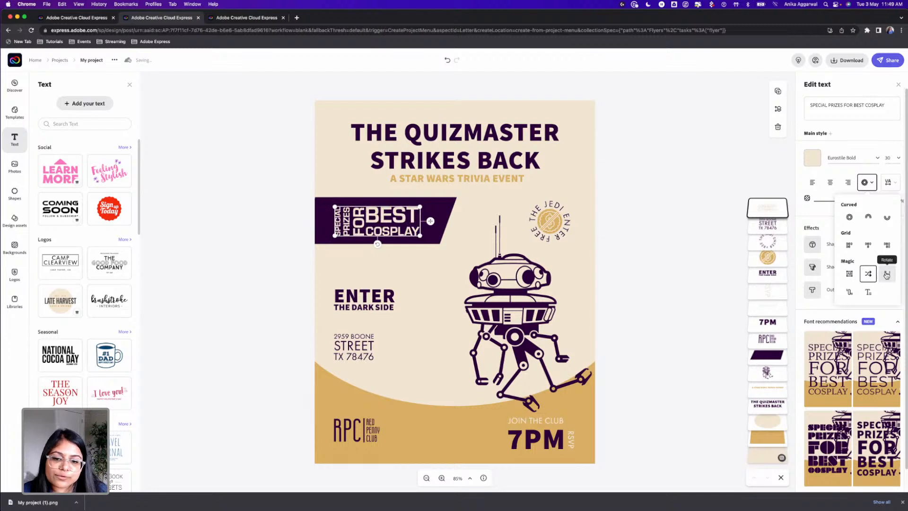
{"action": "left_click", "coordinate": [887, 274]}
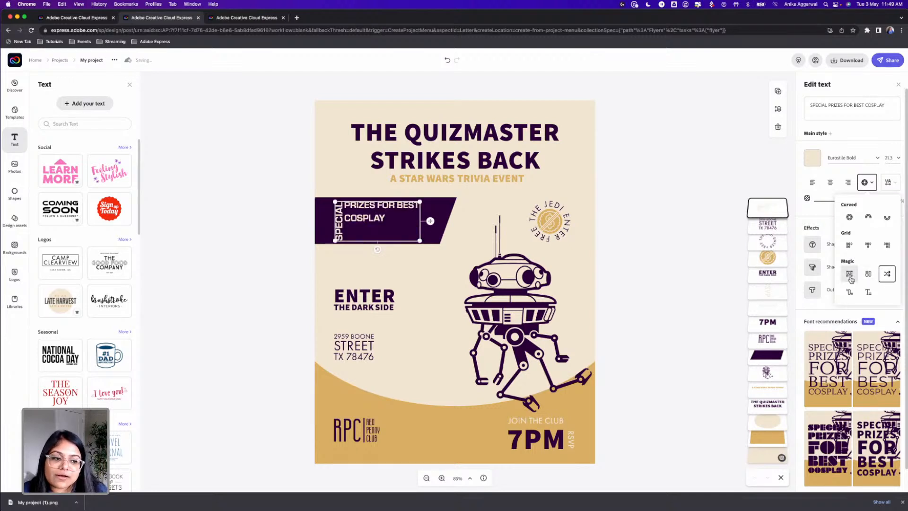
{"action": "left_click", "coordinate": [849, 291]}
{"action": "left_click", "coordinate": [868, 274]}
{"action": "left_click_drag", "start_coordinate": [420, 207], "coordinate": [403, 218]}
Move the "ENTER THE DARK SIDE" text up beneath the purple banner and raise the address text to just below it
{"action": "left_click", "coordinate": [318, 299]}
{"action": "left_click_drag", "start_coordinate": [353, 299], "coordinate": [350, 267]}
{"action": "left_click_drag", "start_coordinate": [344, 346], "coordinate": [343, 305]}
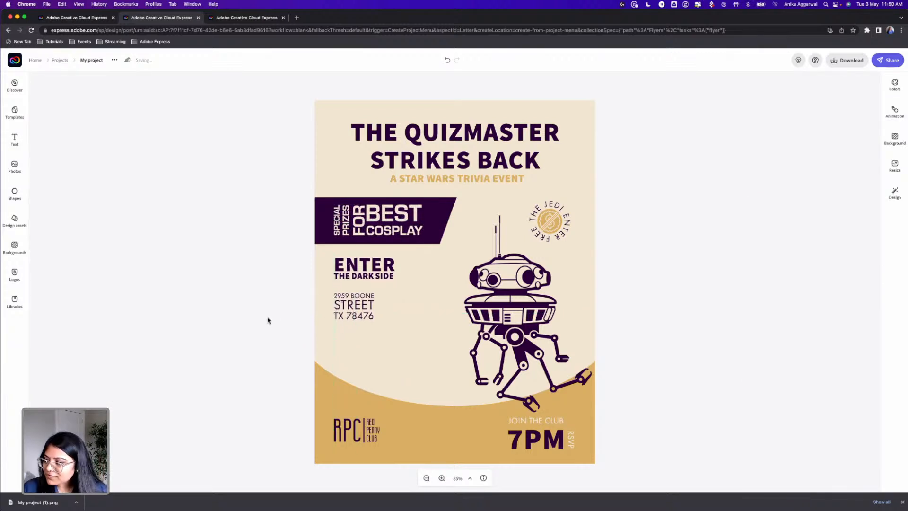
Select the banner, its text, "ENTER THE DARK SIDE" and the address together and shift them slightly down the flyer
{"action": "left_click_drag", "start_coordinate": [291, 218], "coordinate": [381, 332]}
{"action": "left_click_drag", "start_coordinate": [379, 220], "coordinate": [379, 234]}
{"action": "left_click", "coordinate": [258, 237]}
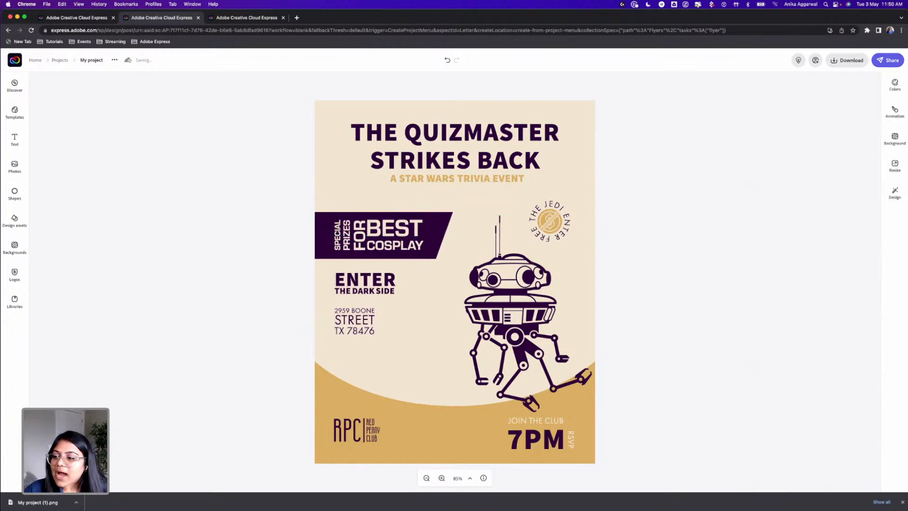
{"action": "left_click", "coordinate": [15, 140]}
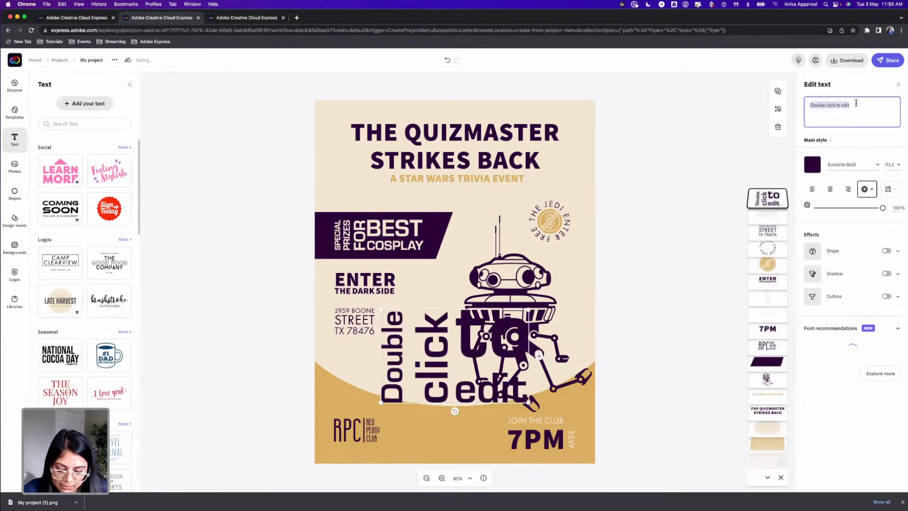
{"action": "type", "text": "@redpennyclub"}
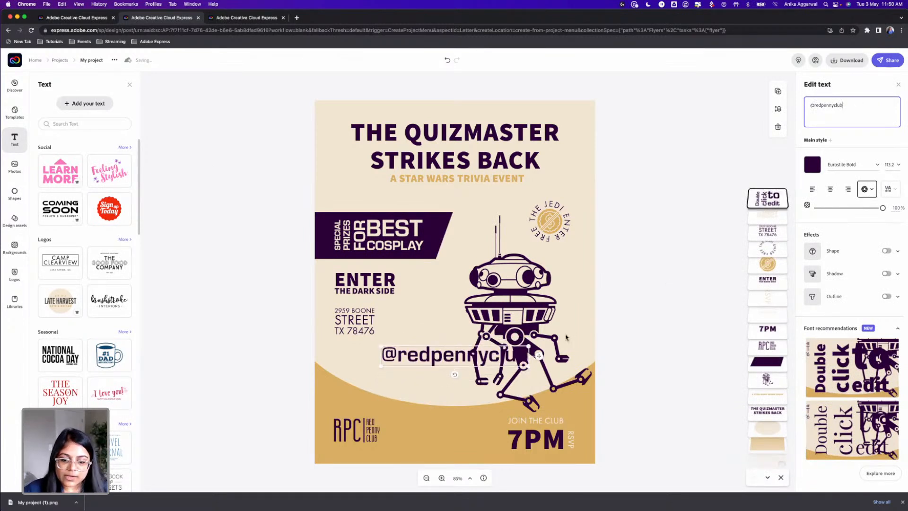
{"action": "left_click_drag", "start_coordinate": [529, 366], "coordinate": [459, 357]}
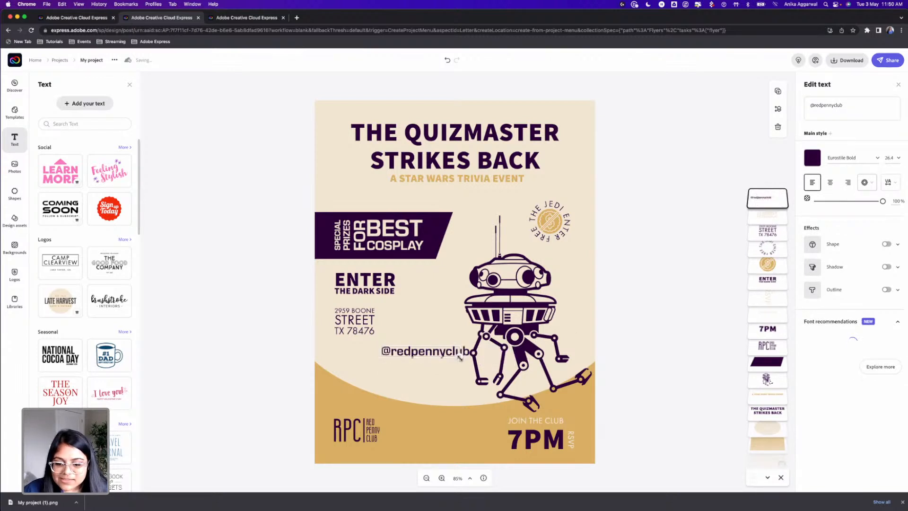
{"action": "left_click", "coordinate": [862, 156]}
{"action": "type", "text": "futura"}
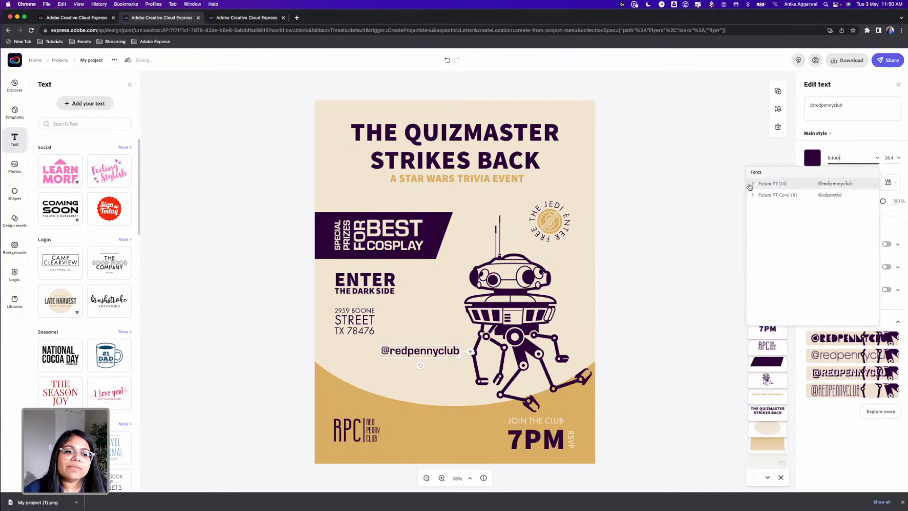
{"action": "left_click", "coordinate": [753, 184]}
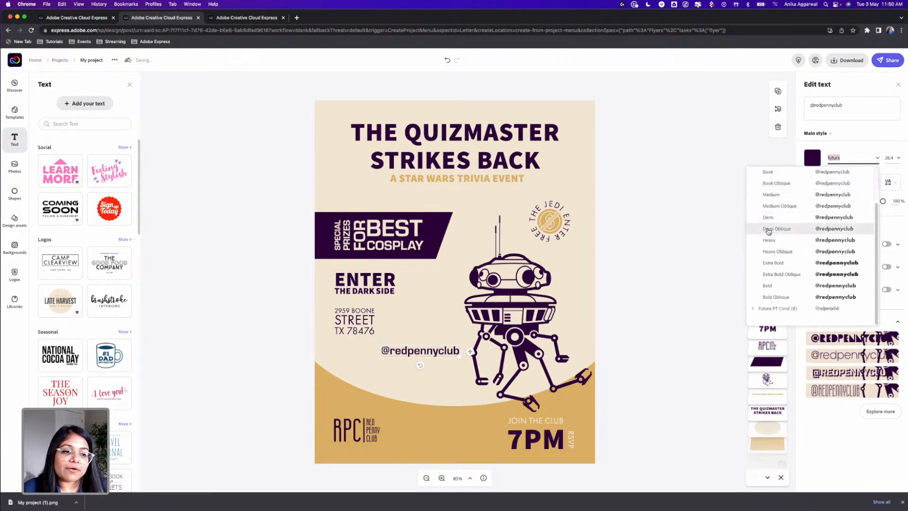
{"action": "left_click", "coordinate": [767, 173]}
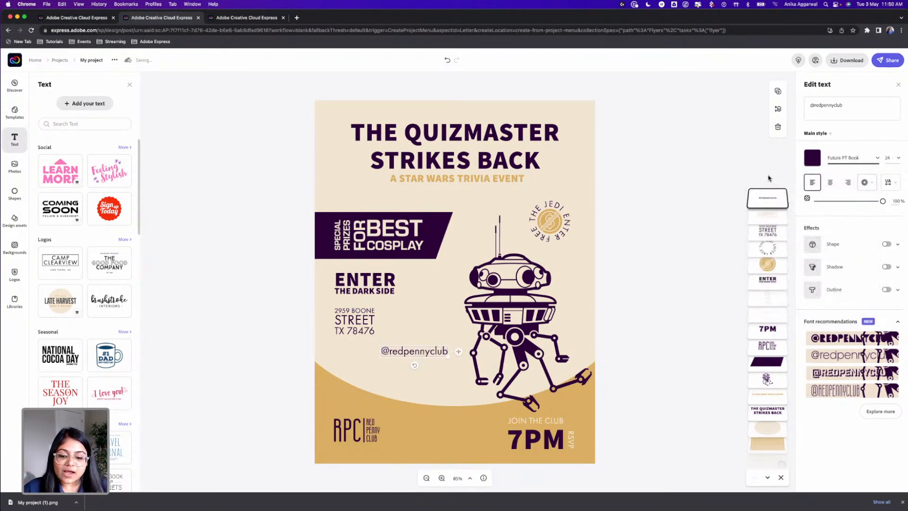
{"action": "left_click", "coordinate": [898, 157]}
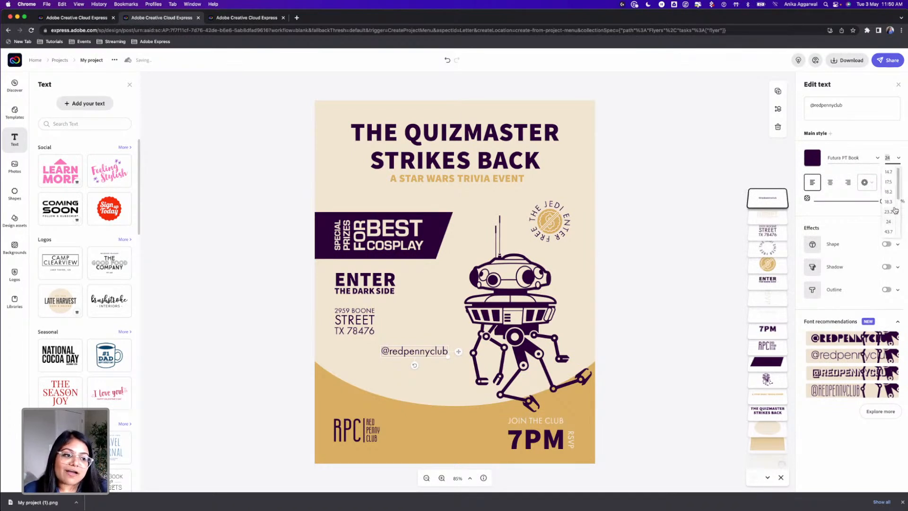
{"action": "scroll", "coordinate": [893, 205], "scroll_direction": "down", "scroll_amount": 3}
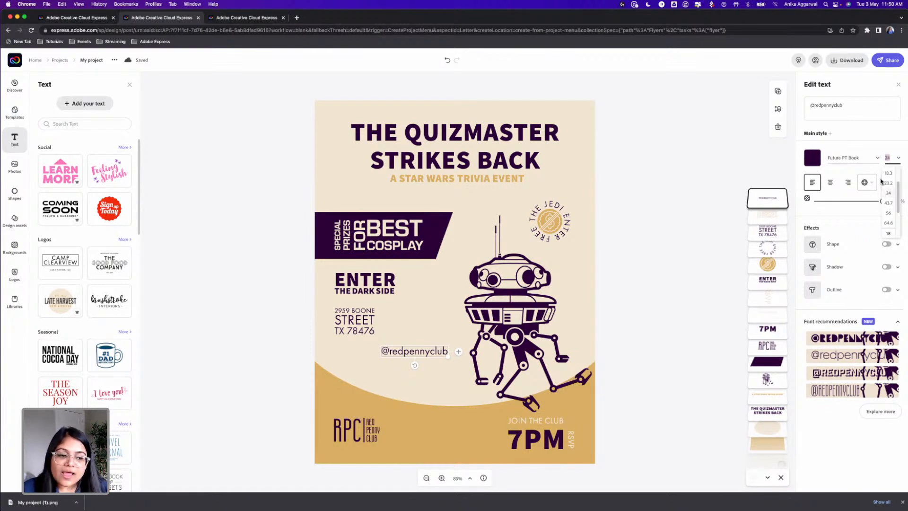
{"action": "left_click", "coordinate": [398, 362]}
{"action": "left_click_drag", "start_coordinate": [408, 368], "coordinate": [482, 192]}
{"action": "left_click_drag", "start_coordinate": [458, 192], "coordinate": [456, 195]}
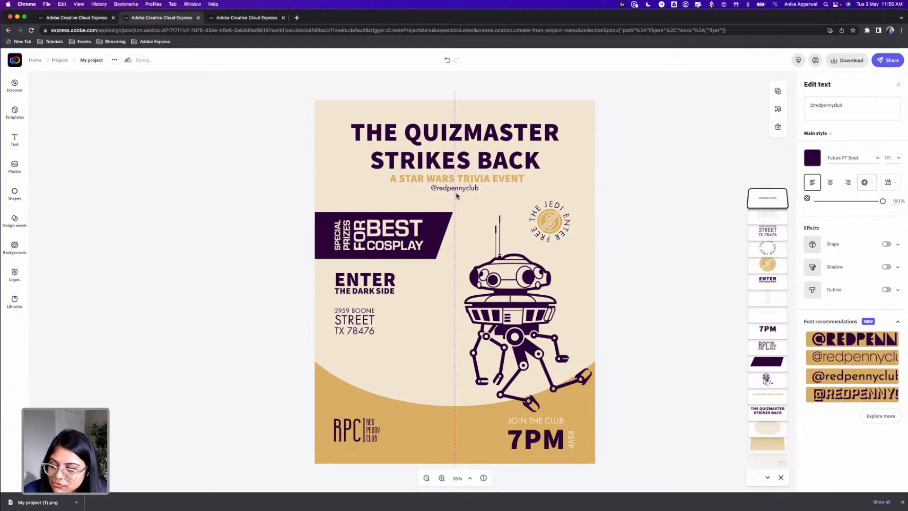
{"action": "left_click_drag", "start_coordinate": [457, 197], "coordinate": [456, 197]}
{"action": "left_click", "coordinate": [613, 186]}
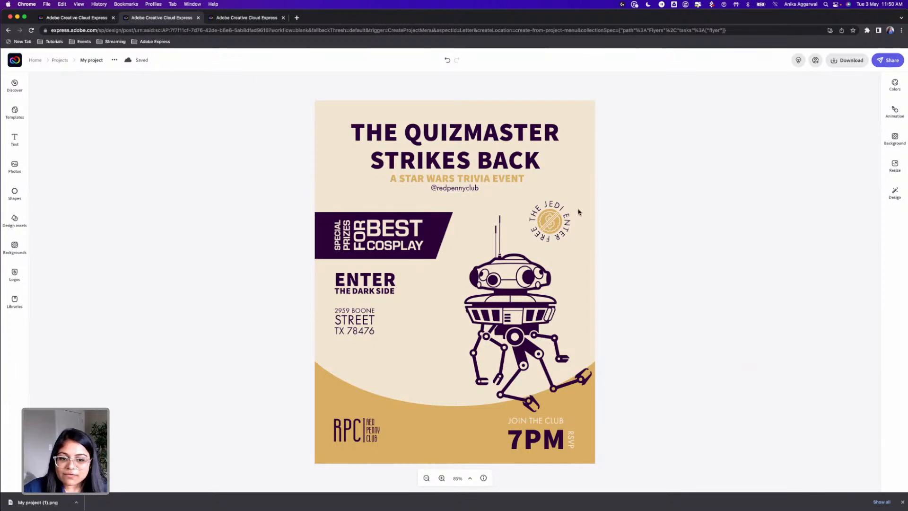
Set the circular "THE JEDI ENTER FREE" text in Futura PT Demi and enlarge it slightly around the gold icon to size 19.4
{"action": "left_click", "coordinate": [556, 204]}
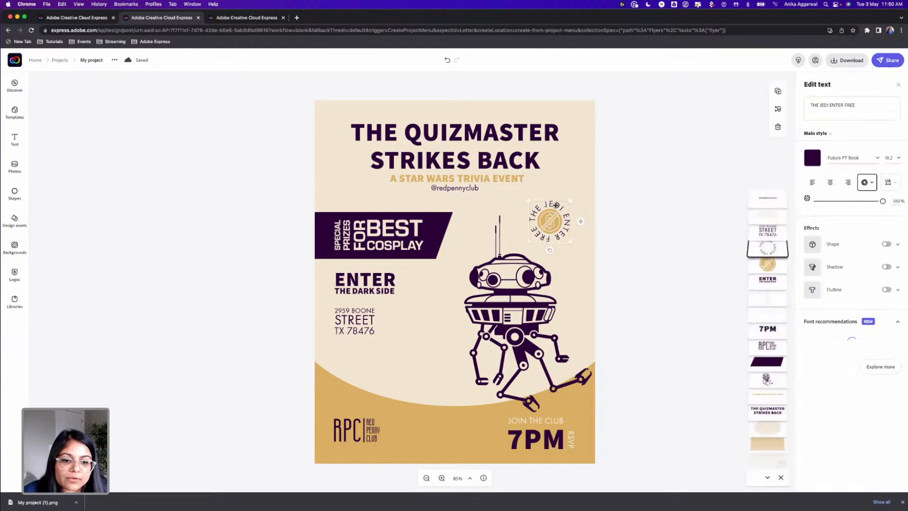
{"action": "left_click", "coordinate": [877, 157]}
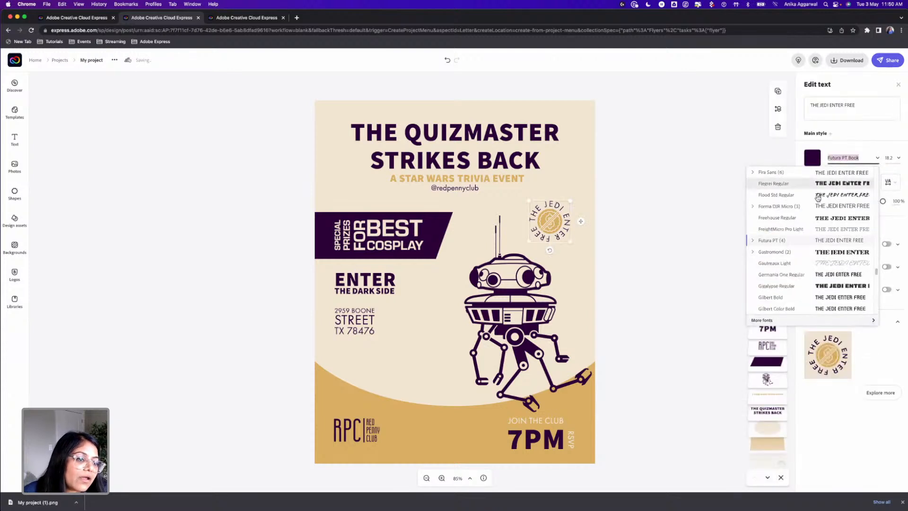
{"action": "left_click", "coordinate": [752, 240]}
{"action": "left_click", "coordinate": [767, 264]}
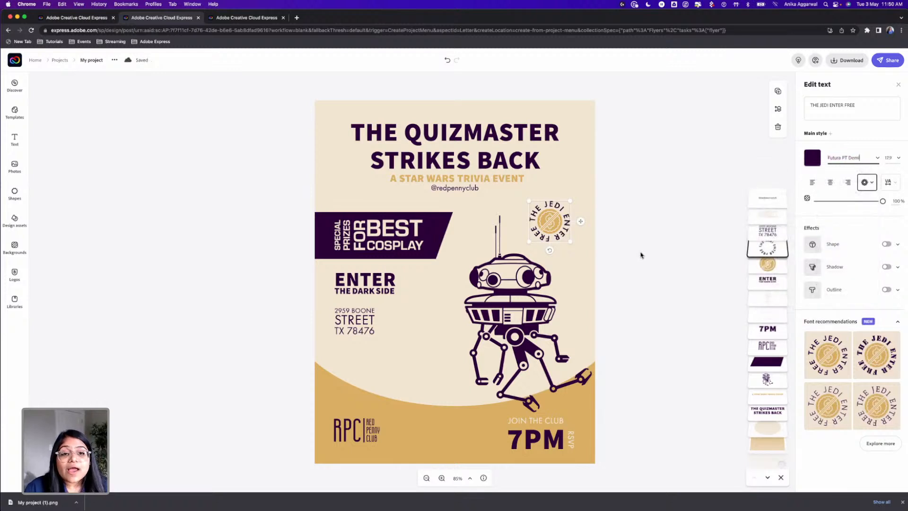
{"action": "left_click_drag", "start_coordinate": [570, 201], "coordinate": [558, 204]}
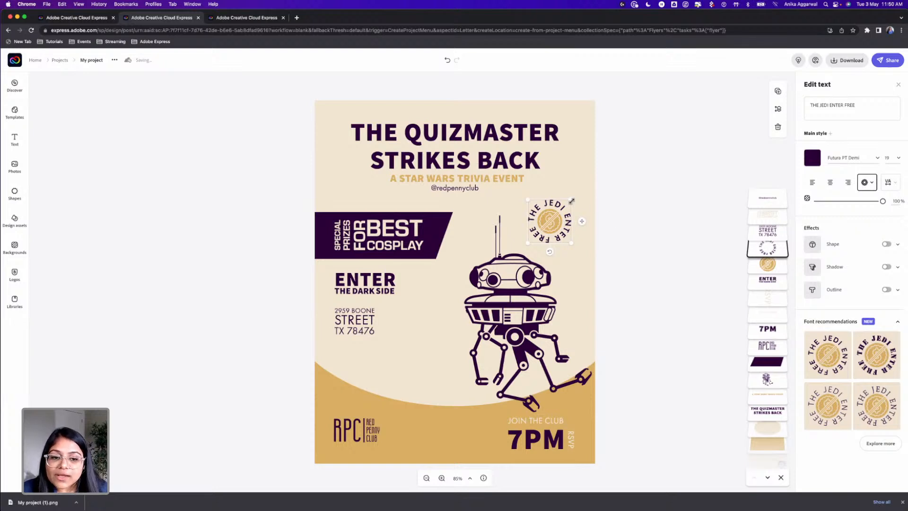
{"action": "left_click_drag", "start_coordinate": [571, 201], "coordinate": [572, 199]}
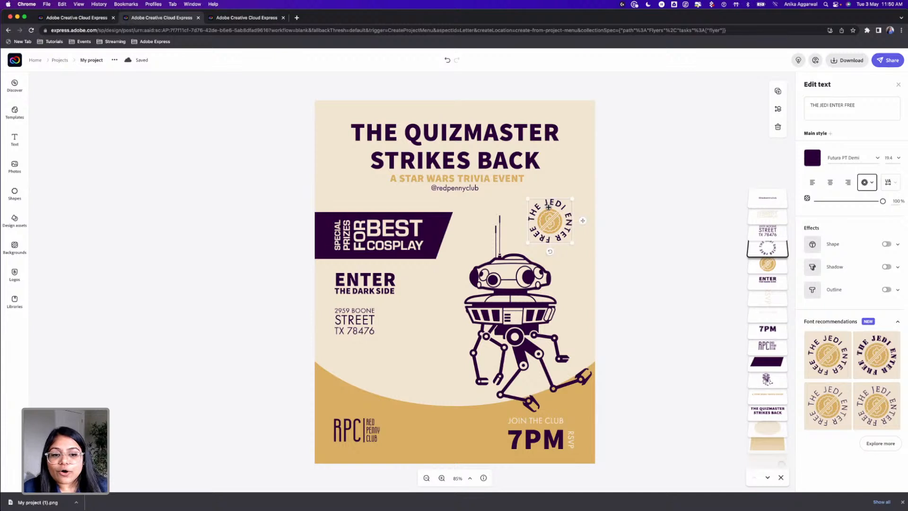
{"action": "left_click", "coordinate": [617, 208]}
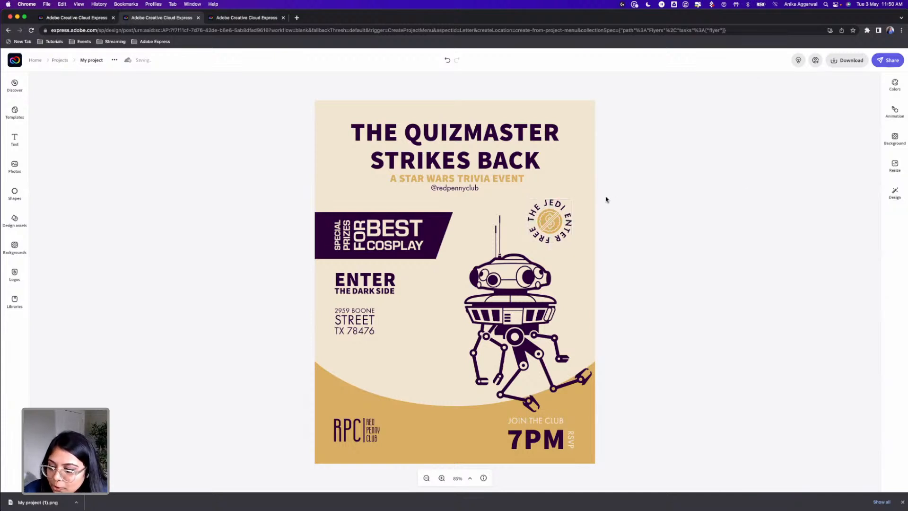
Nudge the droid graphic slightly left, toward the flyer's center
{"action": "left_click", "coordinate": [531, 325]}
{"action": "left_click_drag", "start_coordinate": [531, 325], "coordinate": [522, 326]}
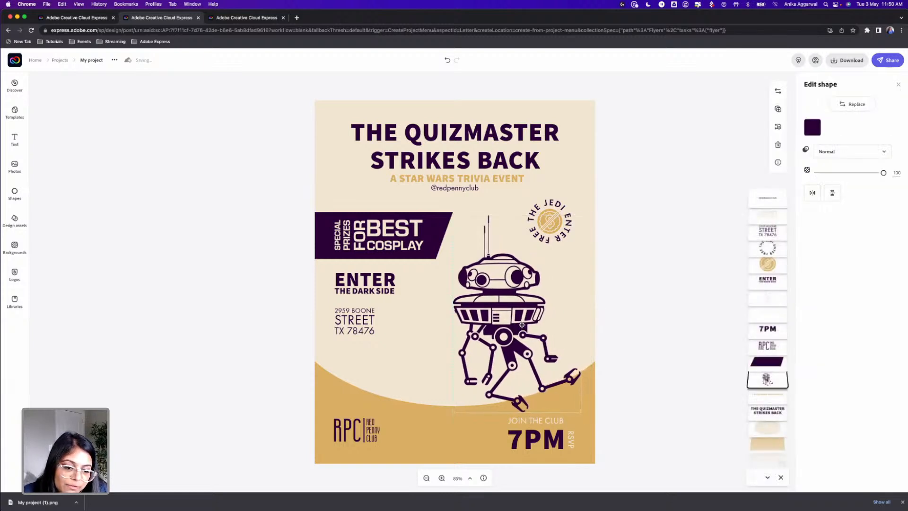
{"action": "left_click", "coordinate": [673, 313]}
Tighten the line spacing of the "THE QUIZMASTER STRIKES BACK" title to 11
{"action": "left_click", "coordinate": [385, 238]}
{"action": "left_click", "coordinate": [278, 257]}
{"action": "left_click", "coordinate": [493, 165]}
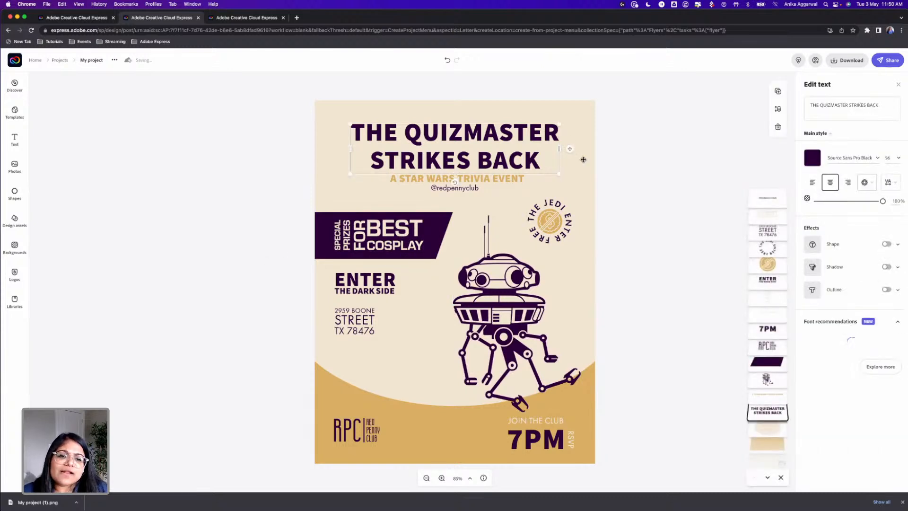
{"action": "left_click", "coordinate": [890, 182]}
{"action": "left_click_drag", "start_coordinate": [838, 215], "coordinate": [819, 216]}
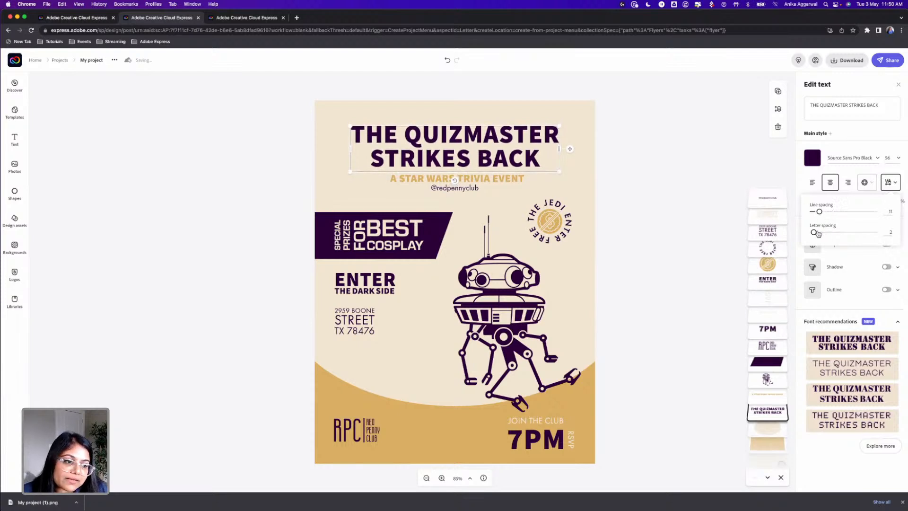
{"action": "left_click", "coordinate": [653, 176]}
Try the futuristic Aviano Future Light font on the "A STAR WARS TRIVIA EVENT" subtitle and check the neighbouring Aviano font styles
{"action": "left_click", "coordinate": [381, 179]}
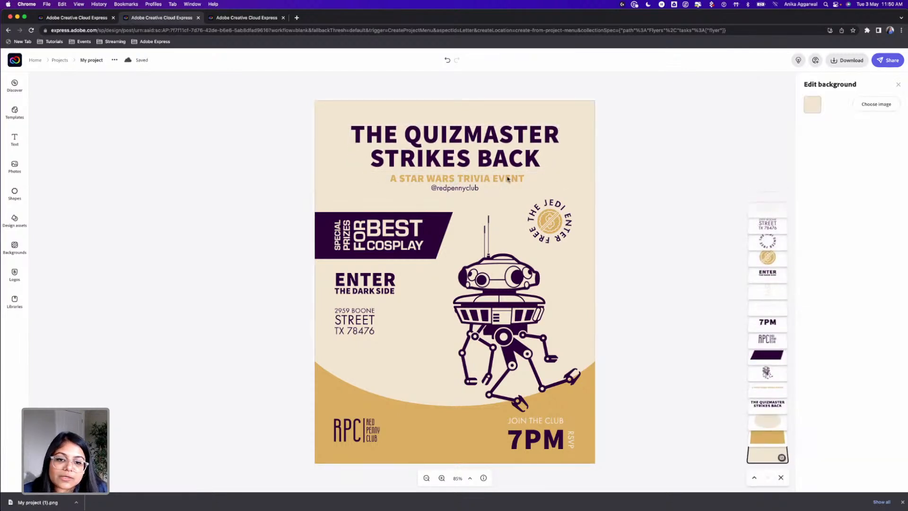
{"action": "left_click", "coordinate": [487, 178]}
{"action": "left_click", "coordinate": [852, 157]}
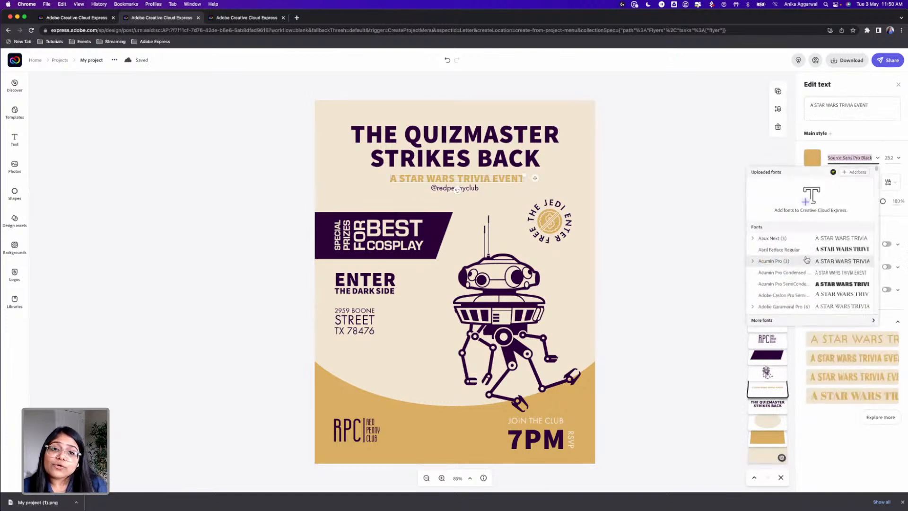
{"action": "left_click", "coordinate": [776, 321]}
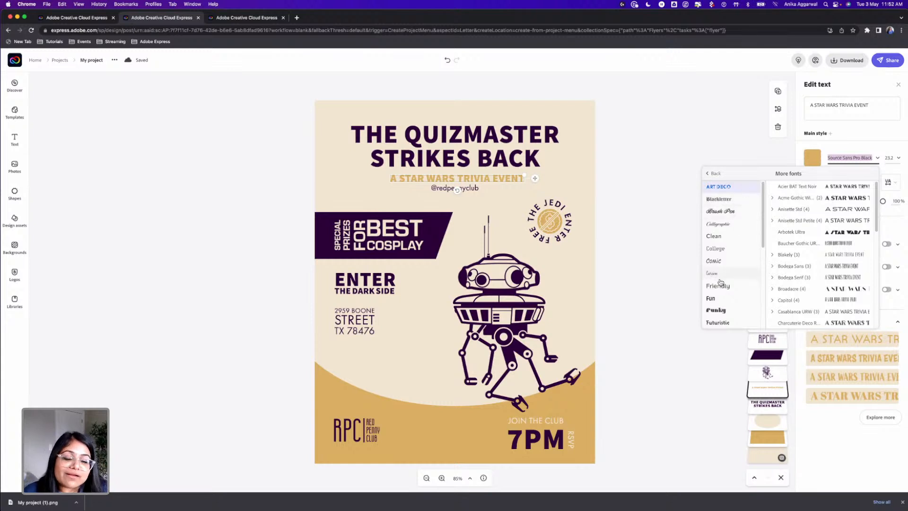
{"action": "scroll", "coordinate": [728, 284], "scroll_direction": "down", "scroll_amount": 5}
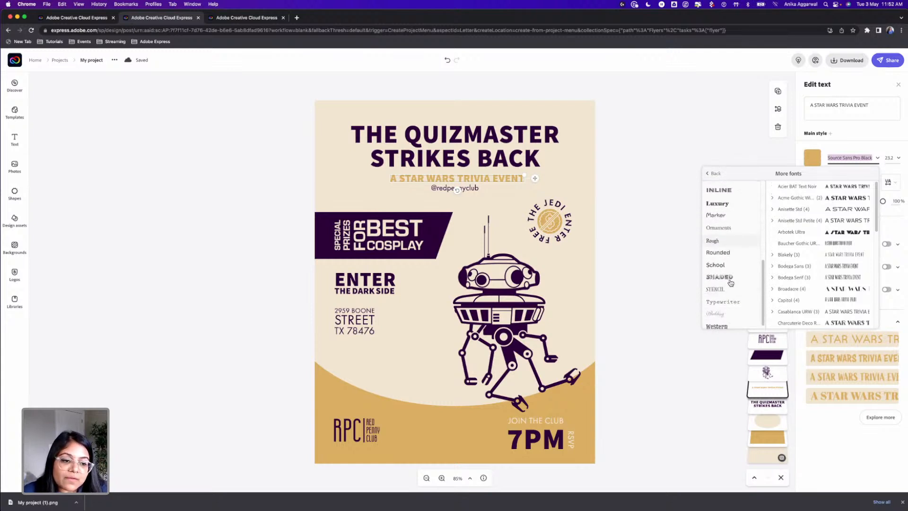
{"action": "scroll", "coordinate": [730, 225], "scroll_direction": "up", "scroll_amount": 3}
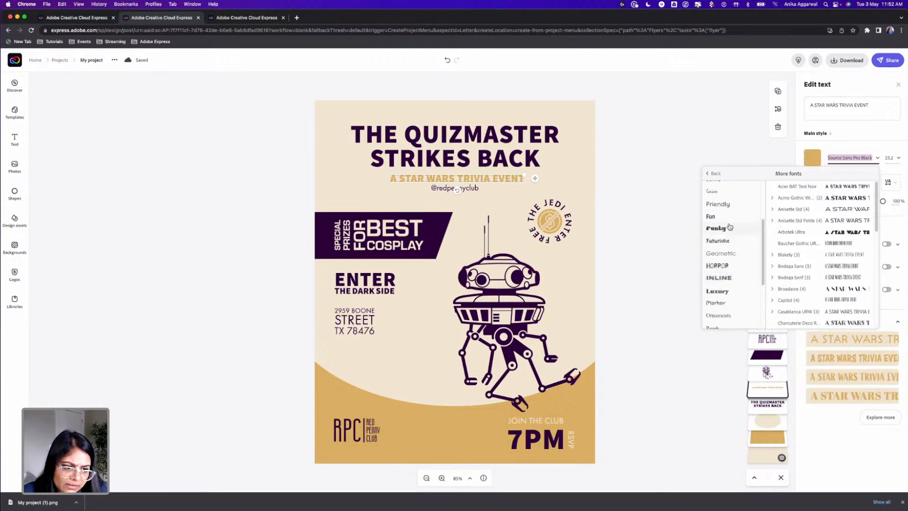
{"action": "left_click", "coordinate": [725, 241]}
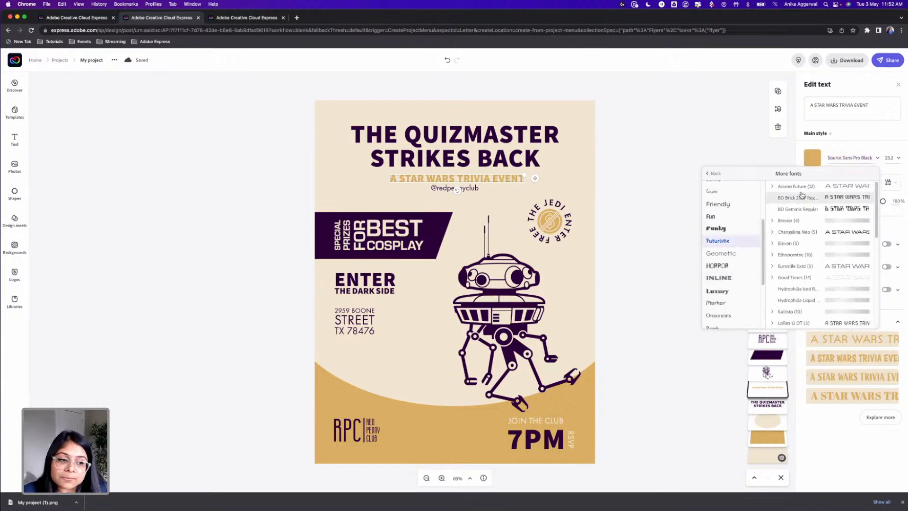
{"action": "left_click", "coordinate": [772, 187]}
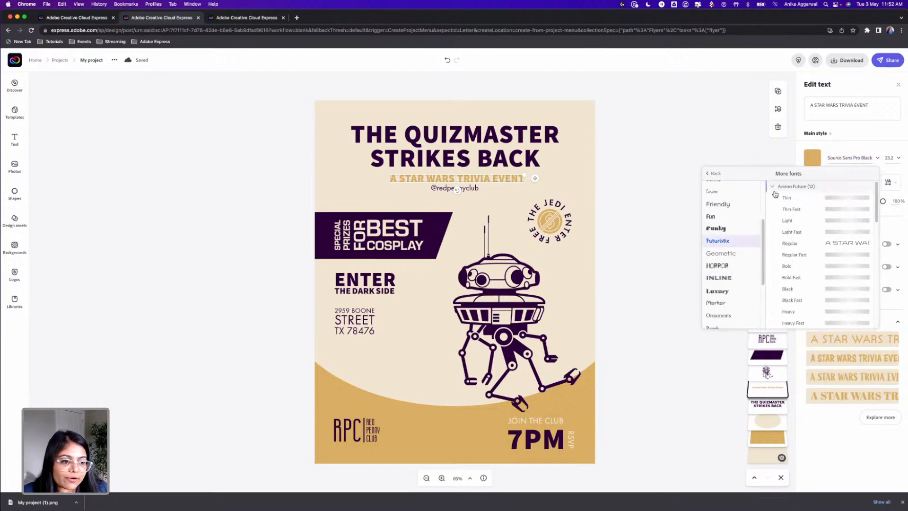
{"action": "left_click", "coordinate": [793, 221]}
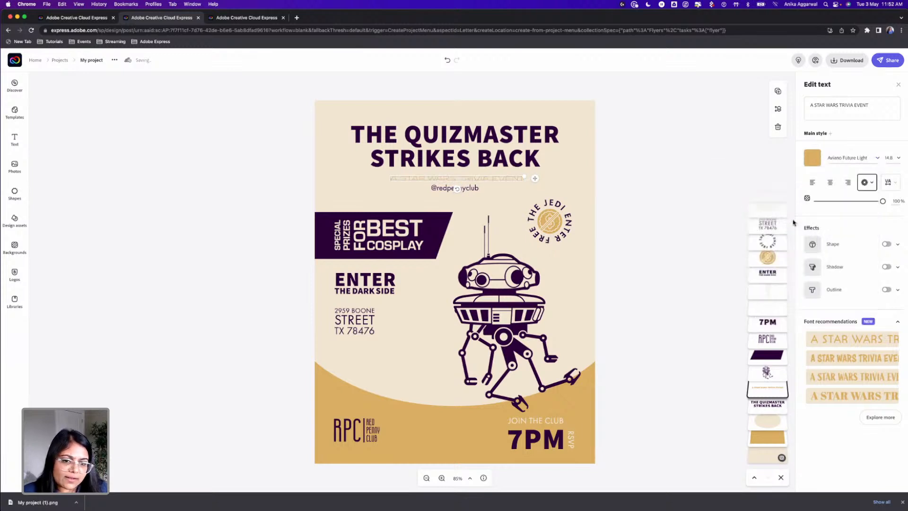
{"action": "left_click", "coordinate": [878, 158]}
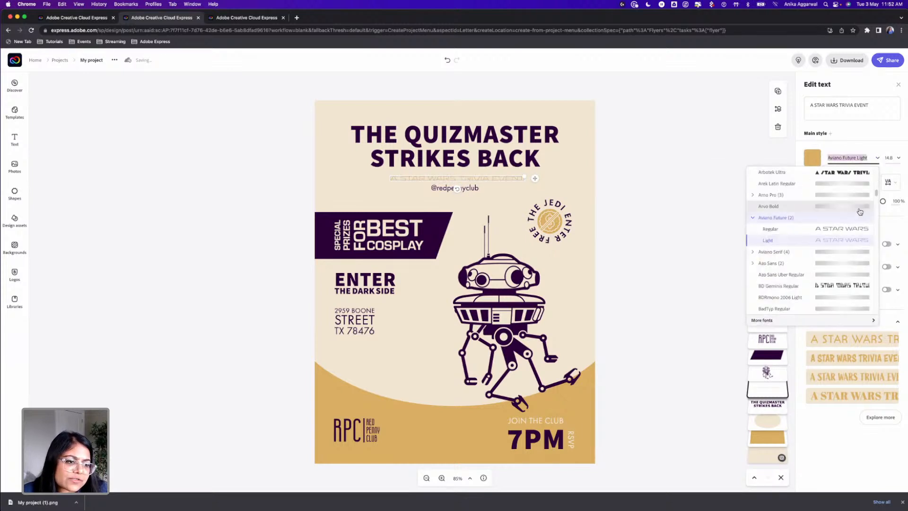
{"action": "left_click", "coordinate": [756, 253]}
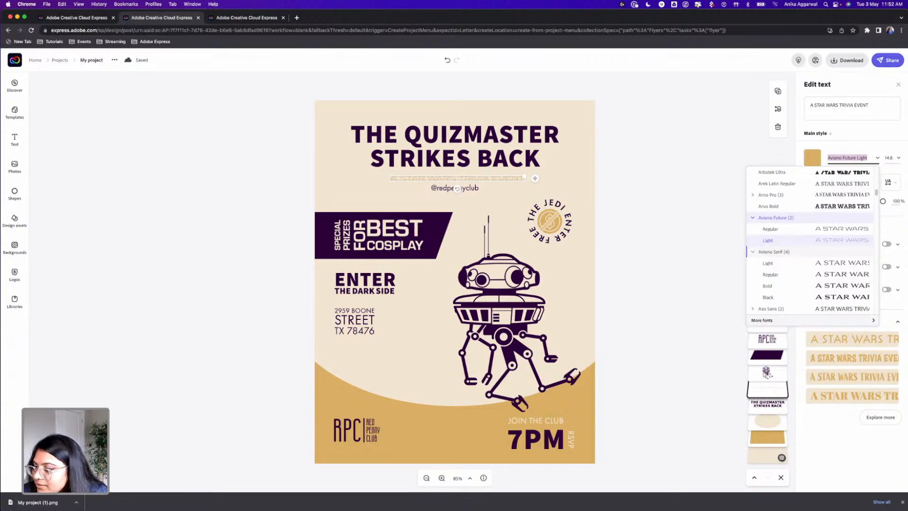
{"action": "left_click", "coordinate": [235, 293]}
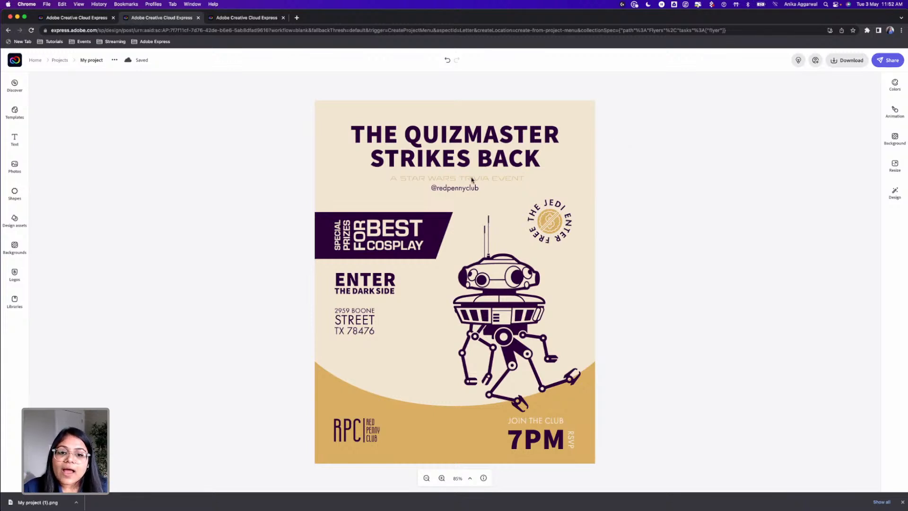
Nudge the "A STAR WARS TRIVIA EVENT" subtitle slightly up, closer to the title
{"action": "left_click", "coordinate": [468, 182]}
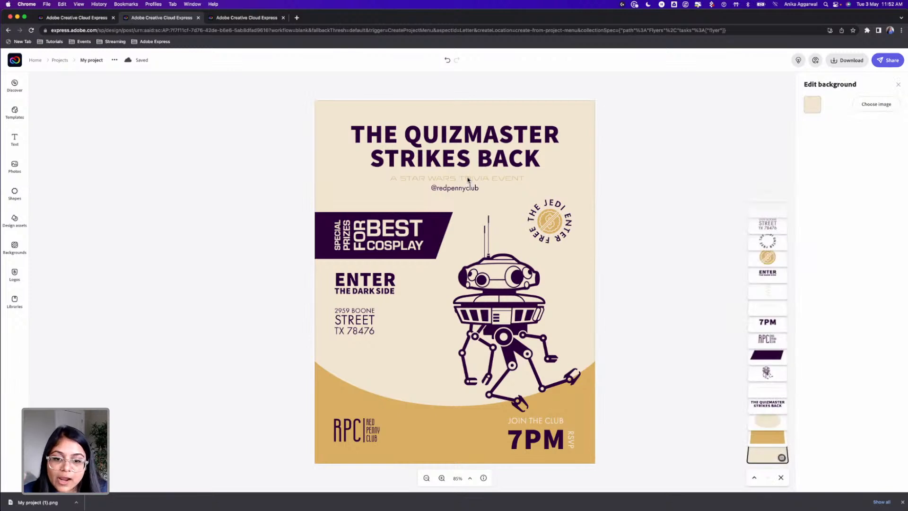
{"action": "left_click", "coordinate": [467, 179]}
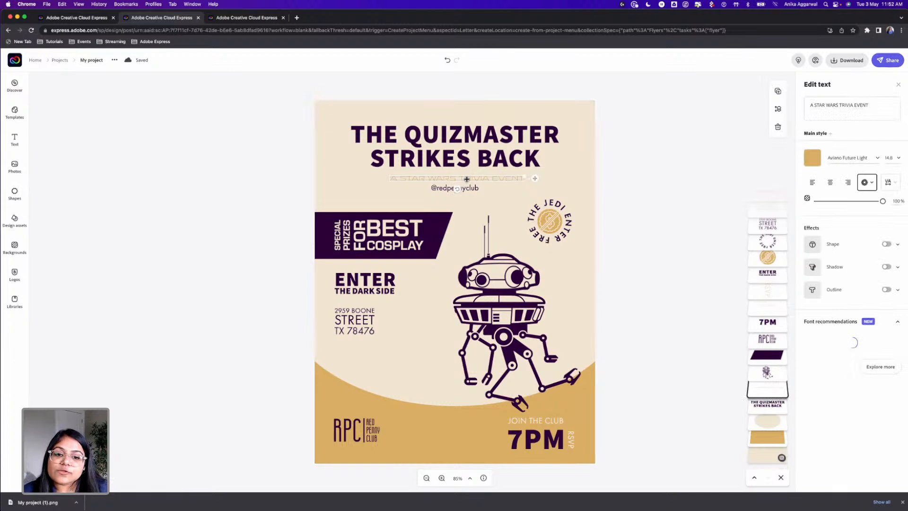
{"action": "left_click_drag", "start_coordinate": [467, 178], "coordinate": [466, 178]}
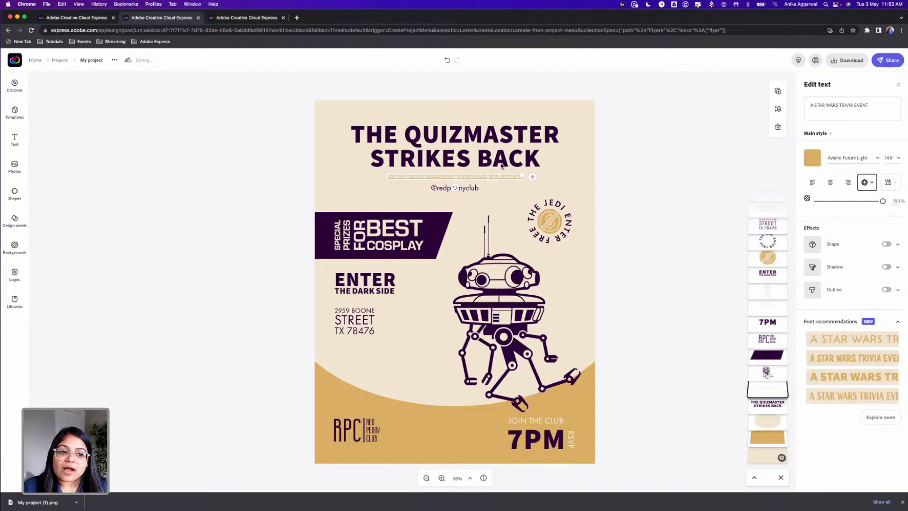
Change the "A STAR WARS TRIVIA EVENT" subtitle's font to BD Brick 2007 Regular from the Futuristic category
{"action": "left_click", "coordinate": [859, 157]}
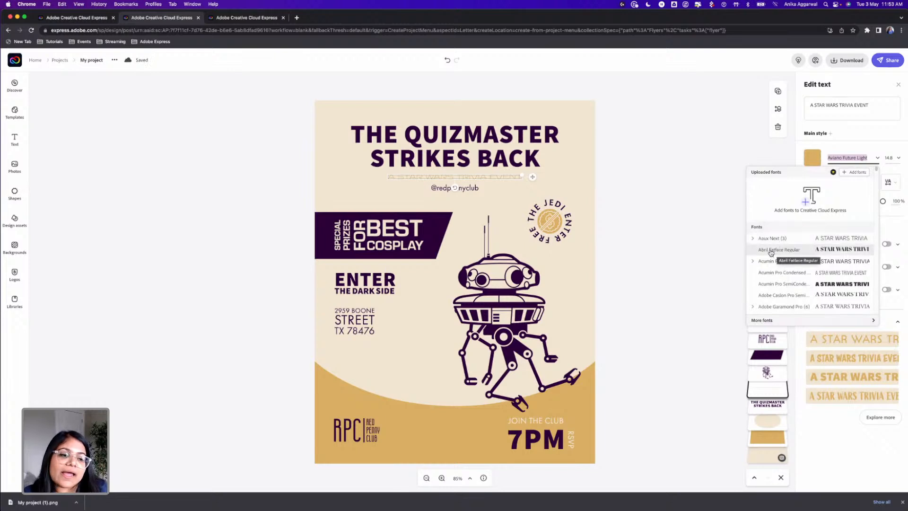
{"action": "scroll", "coordinate": [771, 250], "scroll_direction": "down", "scroll_amount": 1}
{"action": "scroll", "coordinate": [770, 249], "scroll_direction": "down", "scroll_amount": 1}
{"action": "scroll", "coordinate": [769, 249], "scroll_direction": "down", "scroll_amount": 1}
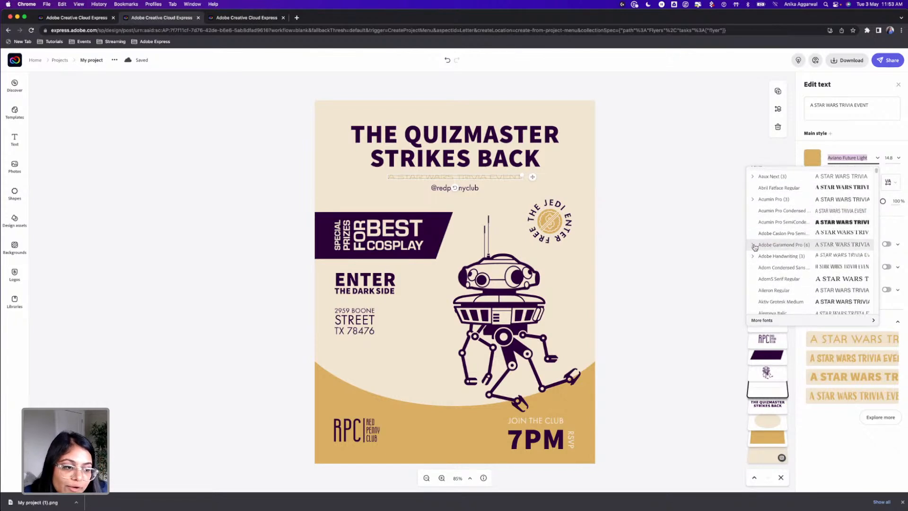
{"action": "left_click", "coordinate": [771, 320]}
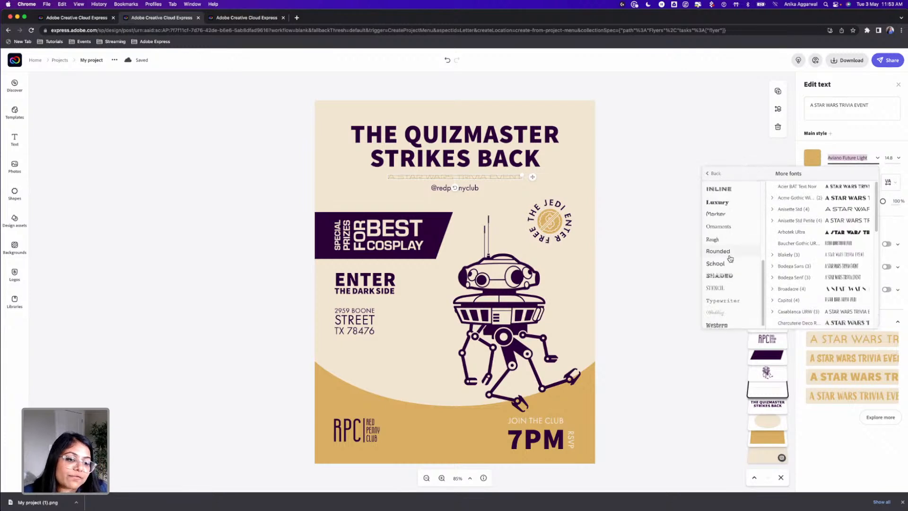
{"action": "scroll", "coordinate": [726, 290], "scroll_direction": "down", "scroll_amount": 1}
{"action": "scroll", "coordinate": [723, 235], "scroll_direction": "up", "scroll_amount": 5}
{"action": "left_click", "coordinate": [717, 210]}
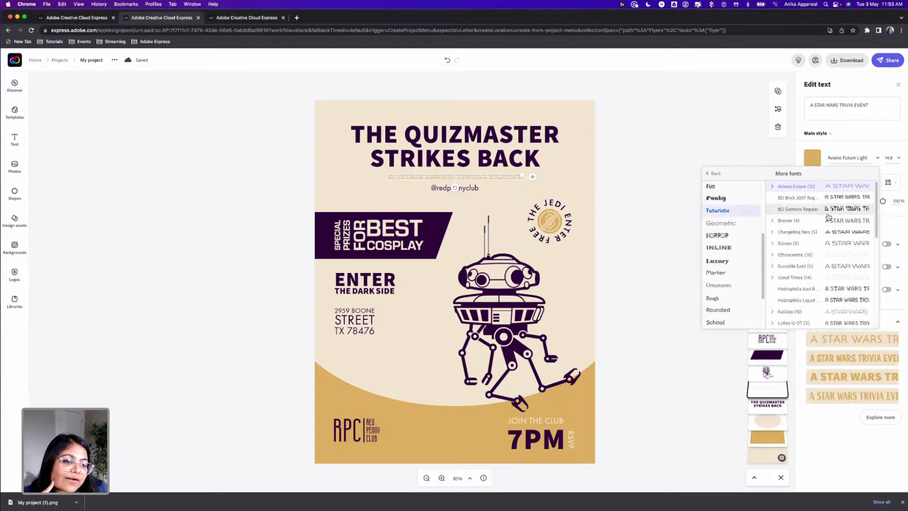
{"action": "left_click", "coordinate": [808, 201]}
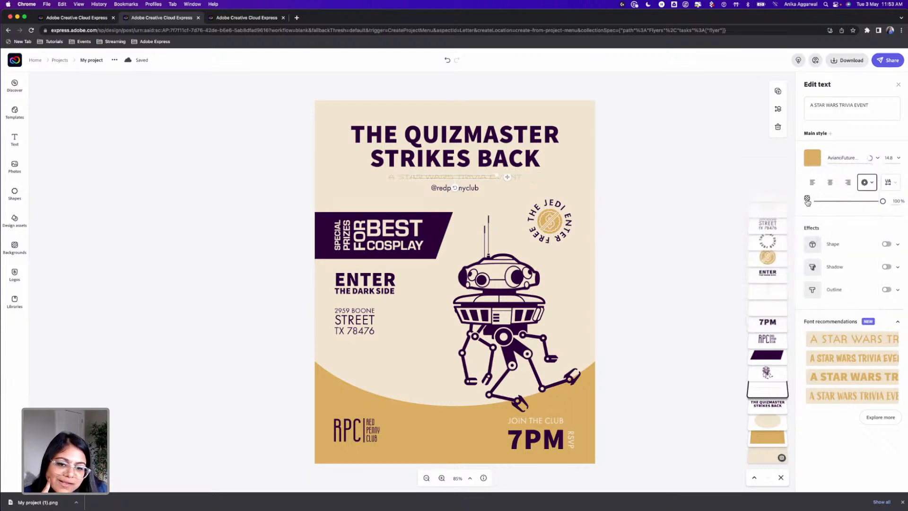
{"action": "mouse_move", "coordinate": [495, 175]}
{"action": "left_mouse_down"}
{"action": "mouse_move", "coordinate": [525, 175]}
{"action": "mouse_move", "coordinate": [476, 177]}
{"action": "mouse_move", "coordinate": [485, 182]}
{"action": "left_mouse_up"}
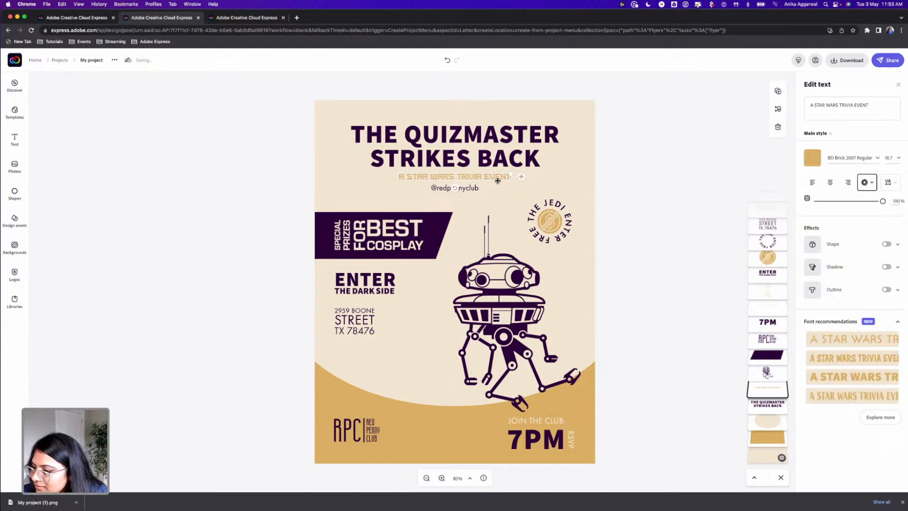
{"action": "left_click", "coordinate": [664, 207]}
{"action": "left_click_drag", "start_coordinate": [444, 191], "coordinate": [446, 195]}
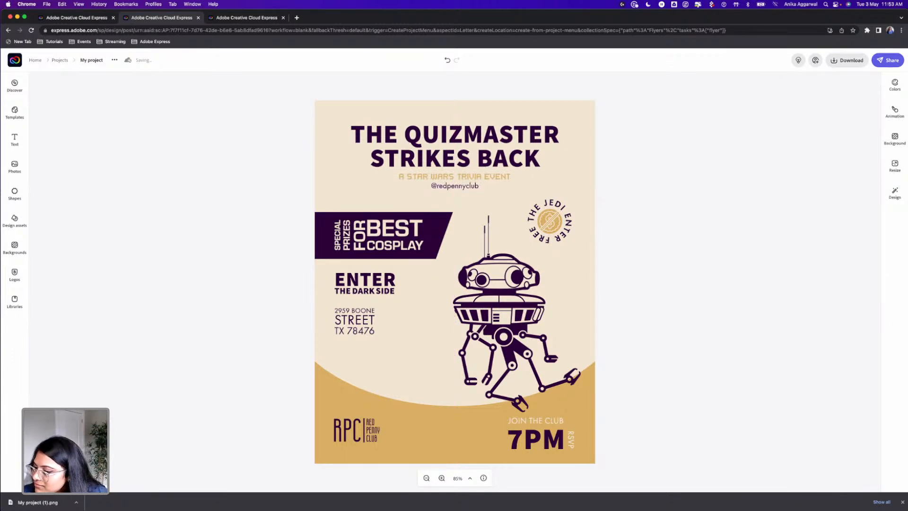
Nudge the "JOIN THE CLUB" text slightly up so a small gap separates it from "7PM"
{"action": "left_click", "coordinate": [538, 419]}
{"action": "left_click_drag", "start_coordinate": [538, 419], "coordinate": [538, 426]}
{"action": "key", "text": "super+plus"}
{"action": "key", "text": "super+plus"}
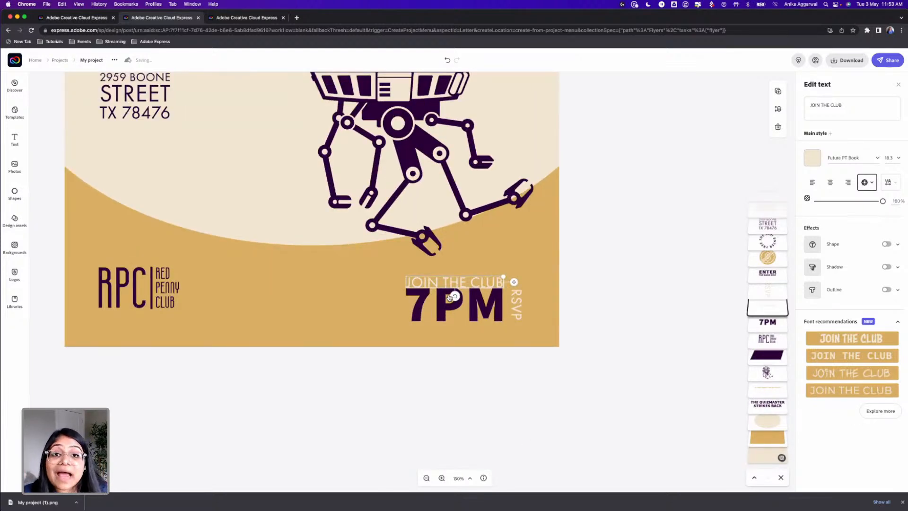
{"action": "key", "text": "Up"}
{"action": "key", "text": "Up"}
{"action": "key", "text": "Up"}
{"action": "key", "text": "Up"}
{"action": "key", "text": "Up"}
{"action": "key", "text": "Up"}
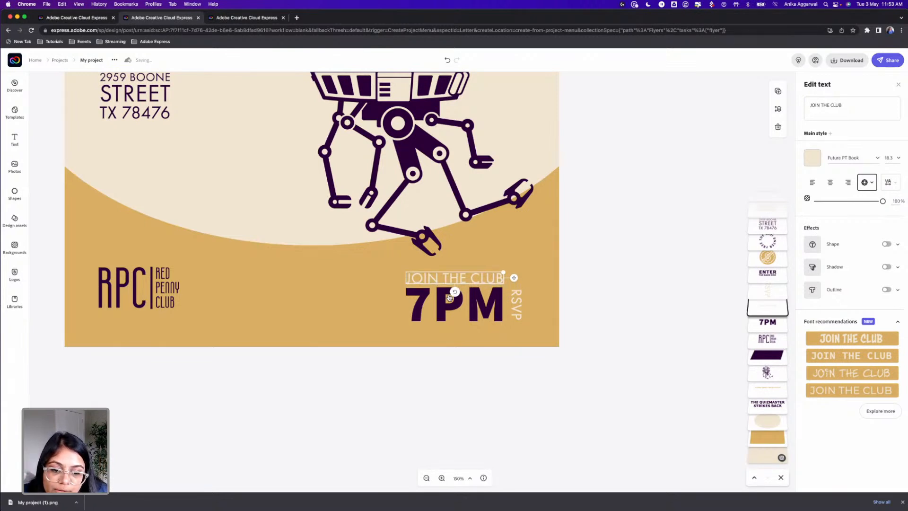
{"action": "key", "text": "super+minus"}
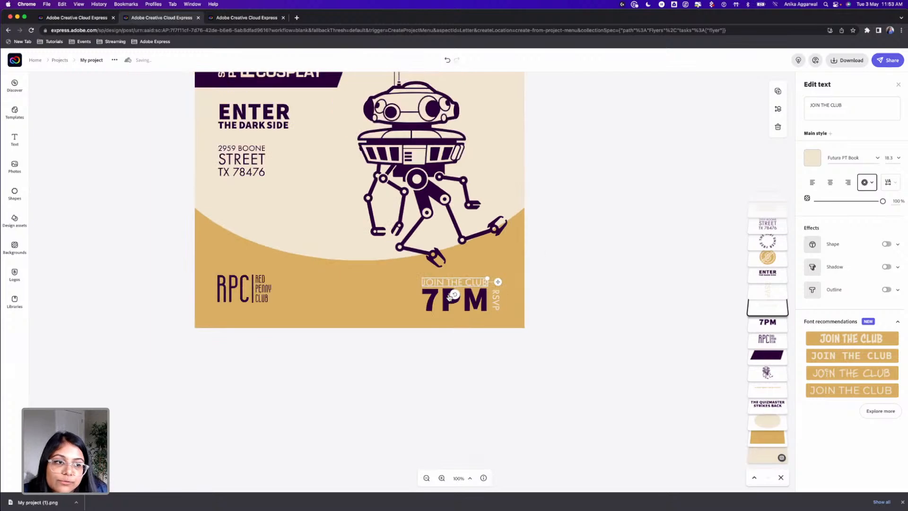
{"action": "left_click", "coordinate": [576, 258]}
{"action": "scroll", "coordinate": [578, 282], "scroll_direction": "up", "scroll_amount": 3}
{"action": "scroll", "coordinate": [578, 282], "scroll_direction": "left", "scroll_amount": 2}
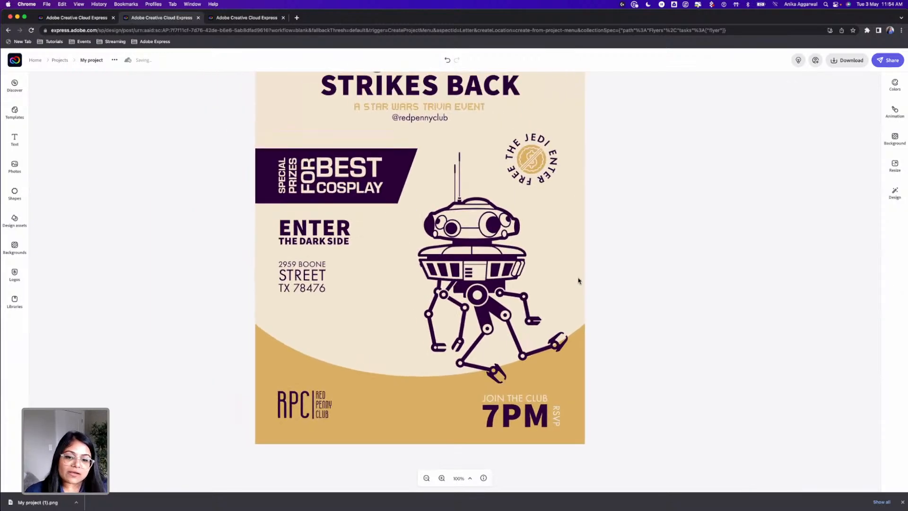
{"action": "scroll", "coordinate": [577, 280], "scroll_direction": "down", "scroll_amount": 2}
{"action": "scroll", "coordinate": [577, 278], "scroll_direction": "up", "scroll_amount": 5}
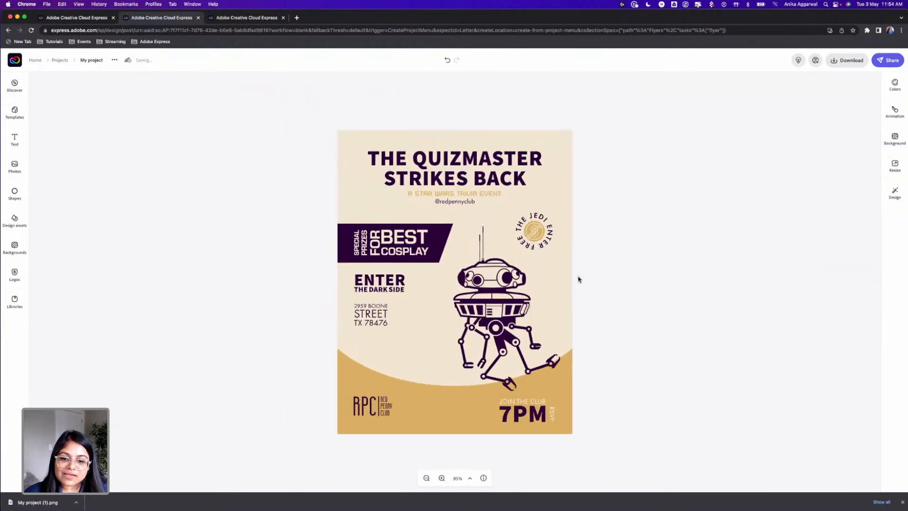
{"action": "left_click", "coordinate": [426, 478]}
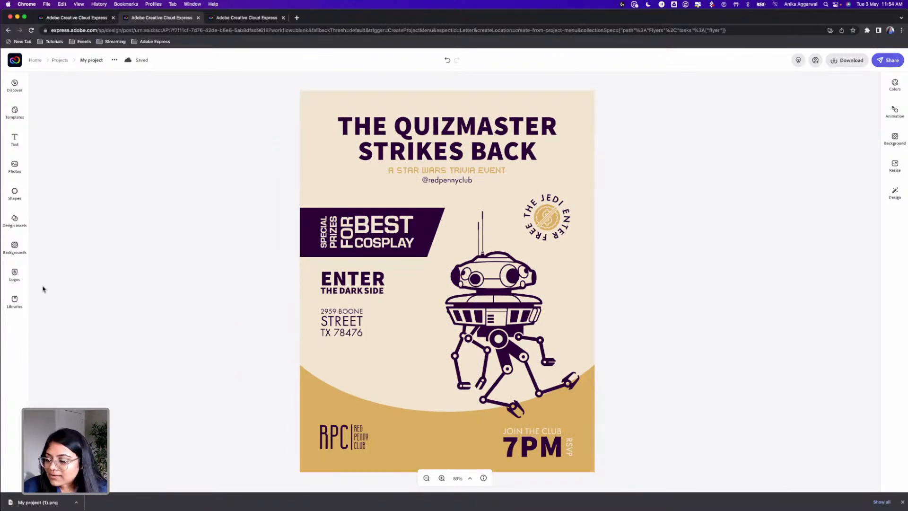
{"action": "key", "text": "super+Tab"}
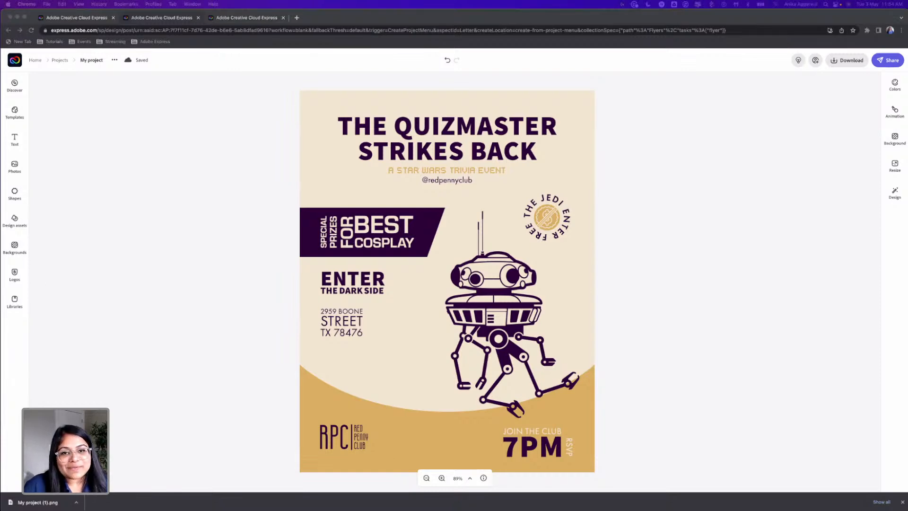